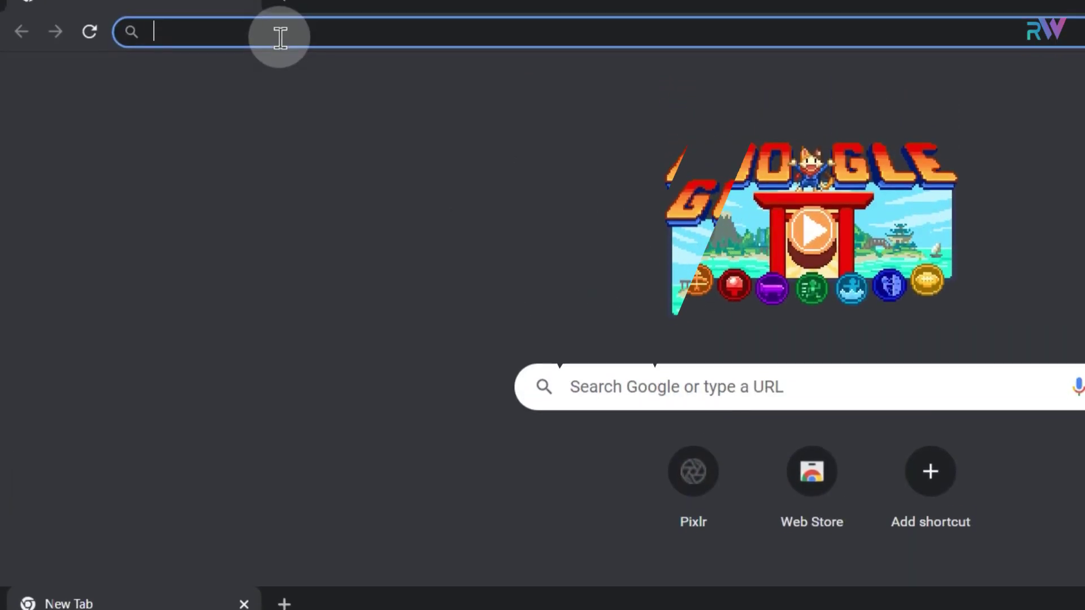
# - Load pixlr.com in Chrome and scroll down its start page
pyautogui.write('pixlr')
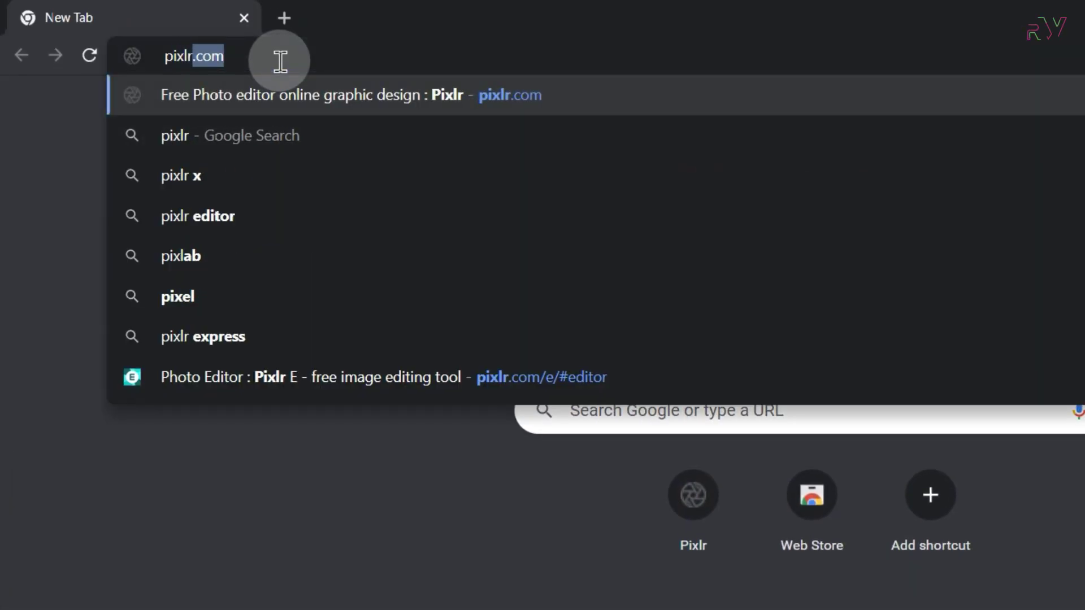
pyautogui.write('.com')
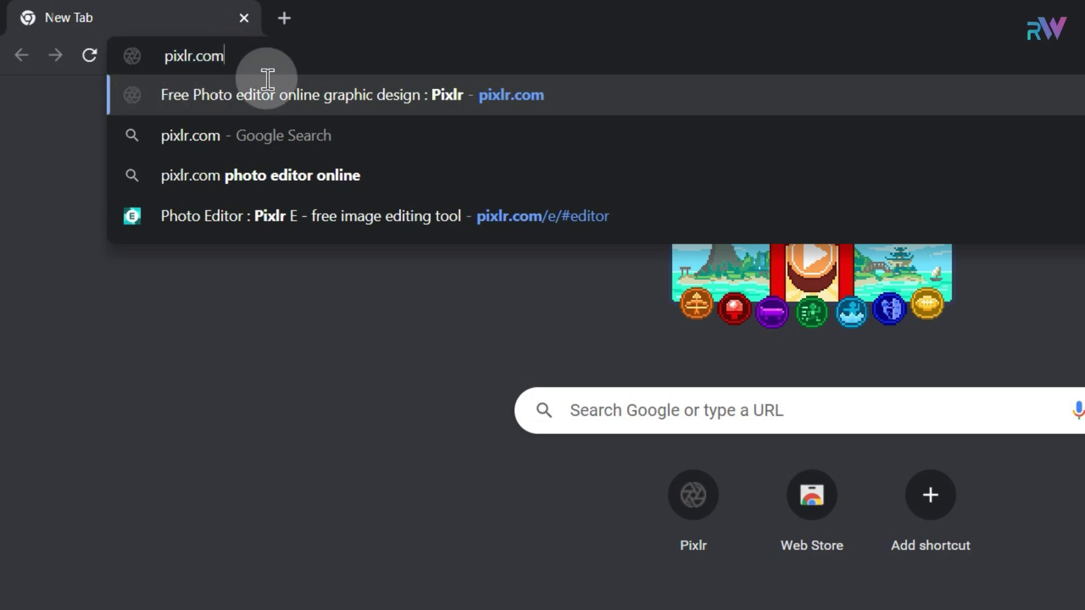
pyautogui.press('Return')
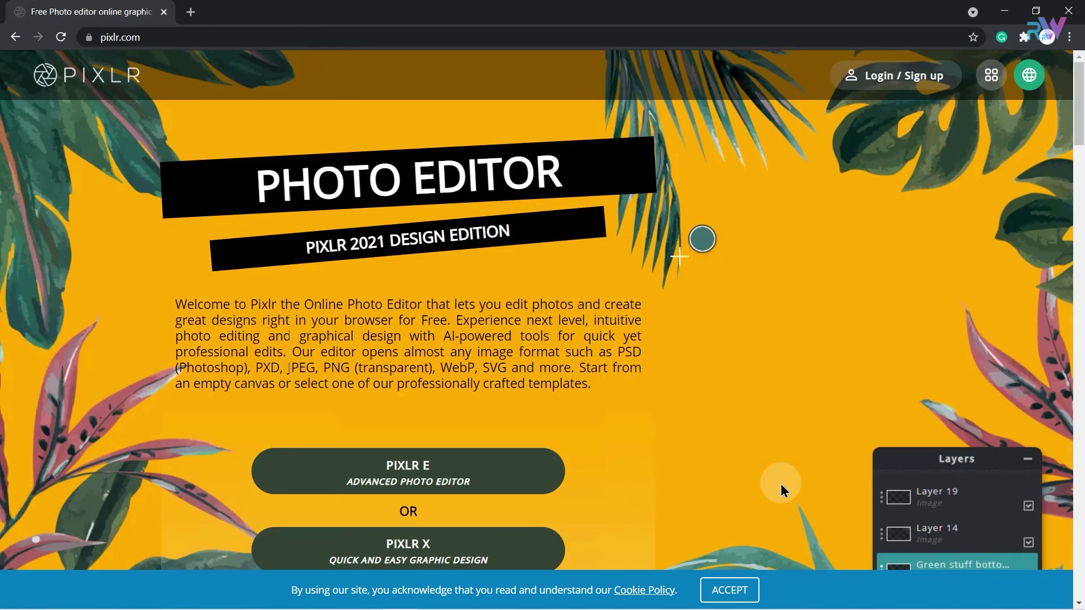
pyautogui.scroll(-3, 654, 411)
# - Open the Border image from Downloads in Pixlr E as a 1920×1080 canvas
pyautogui.click(429, 328)
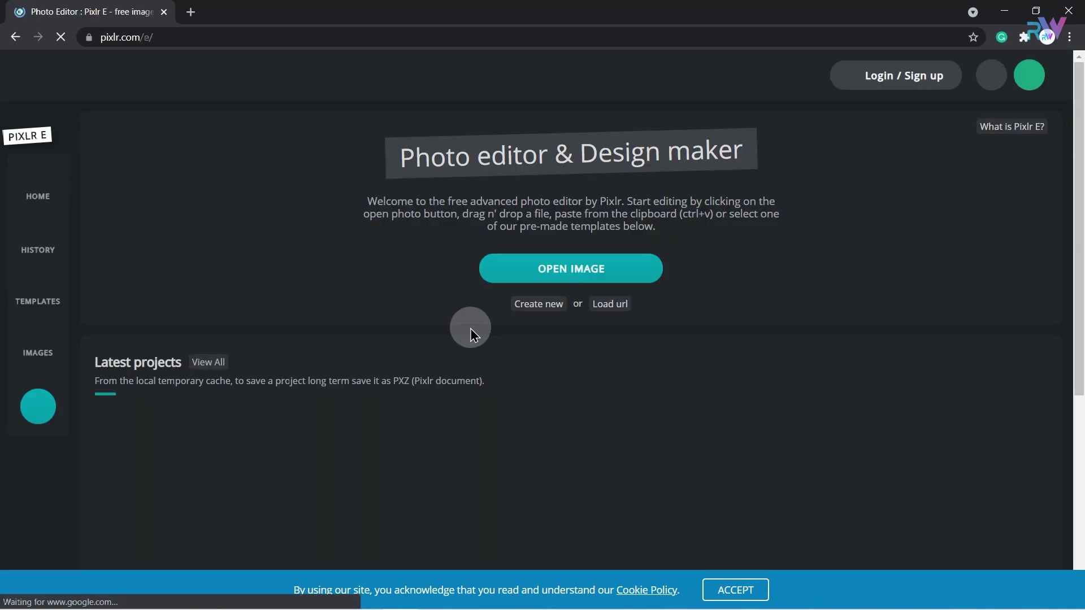
pyautogui.click(553, 265)
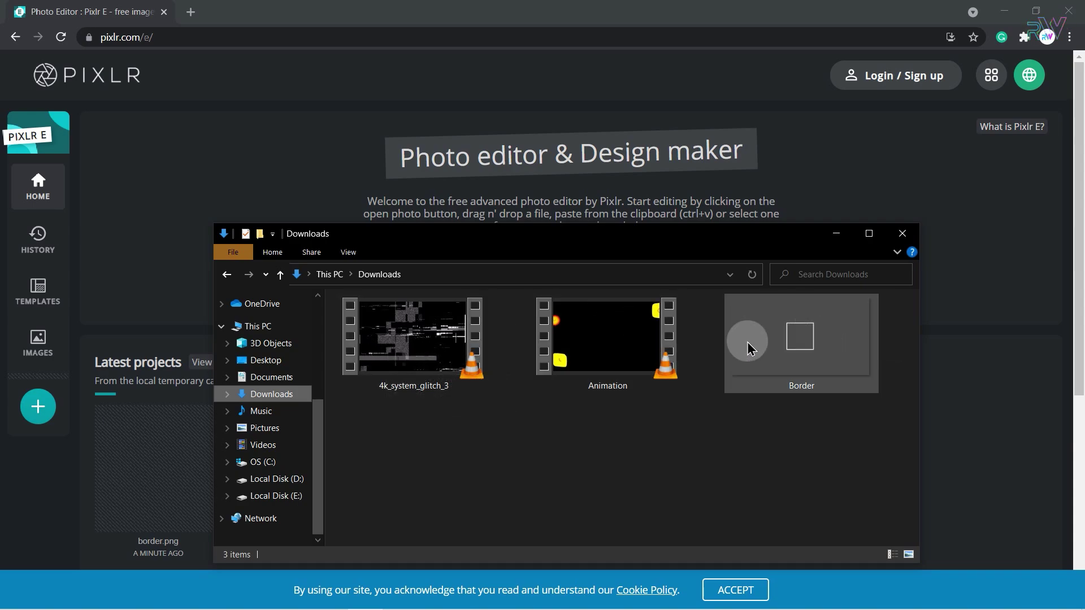
pyautogui.click(524, 15)
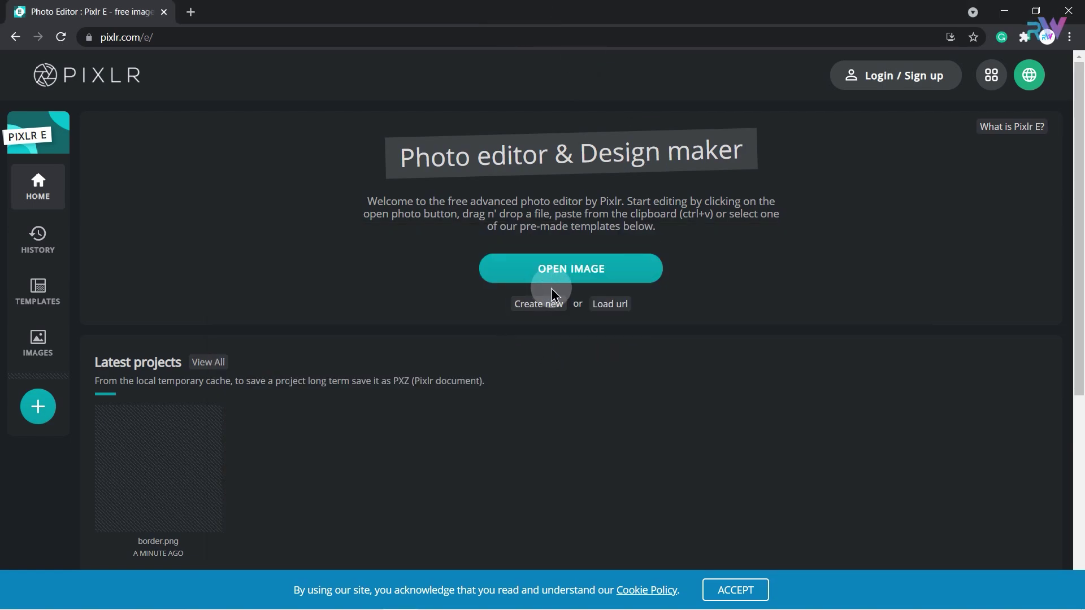
pyautogui.click(590, 281)
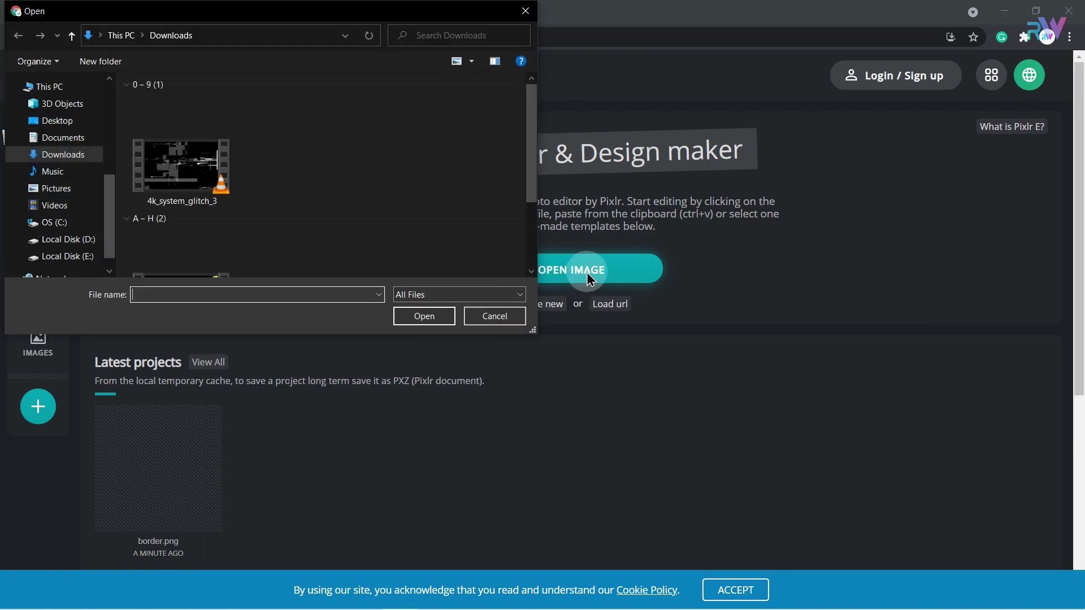
pyautogui.scroll(-1, 425, 148)
pyautogui.click(339, 226)
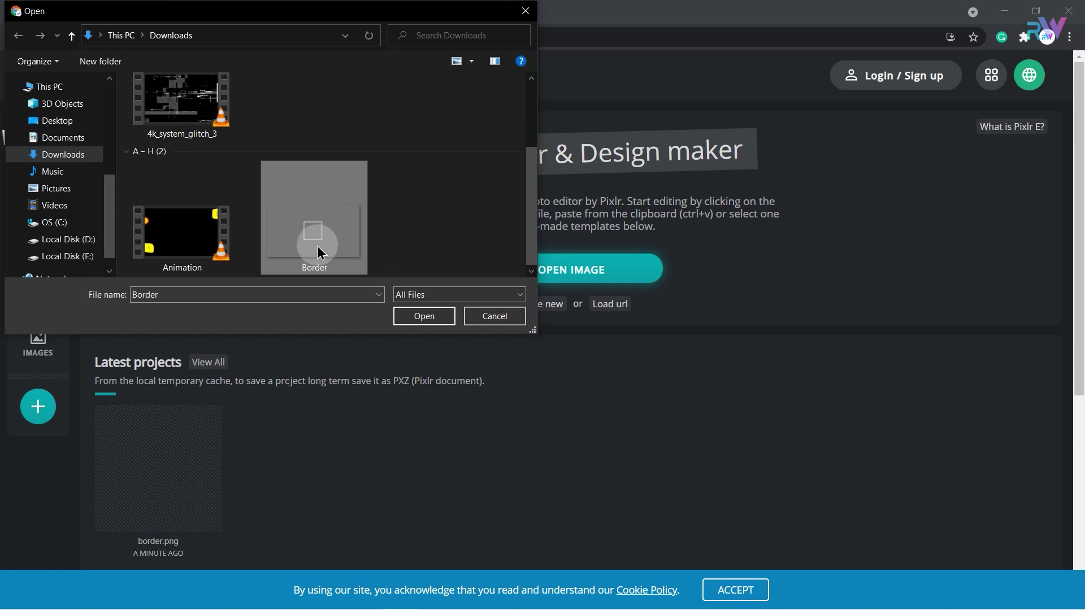
pyautogui.click(417, 318)
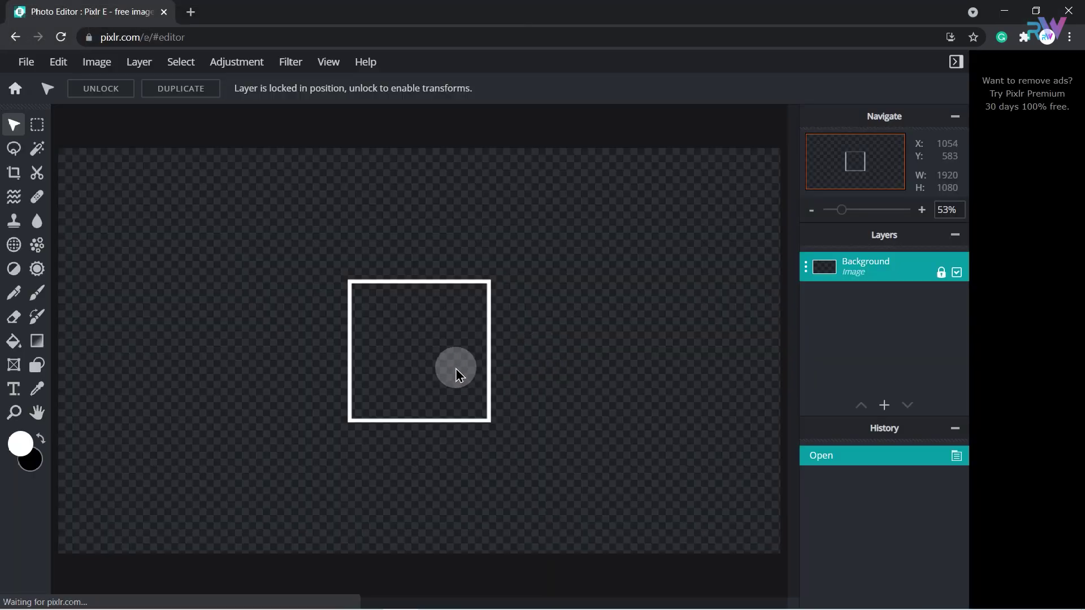
# - Add Logo.png from Downloads as a layer, shrunk and centred inside the square frame
pyautogui.hotkey('alt', 'Tab')
pyautogui.moveTo(418, 438); pyautogui.dragTo(565, 270)
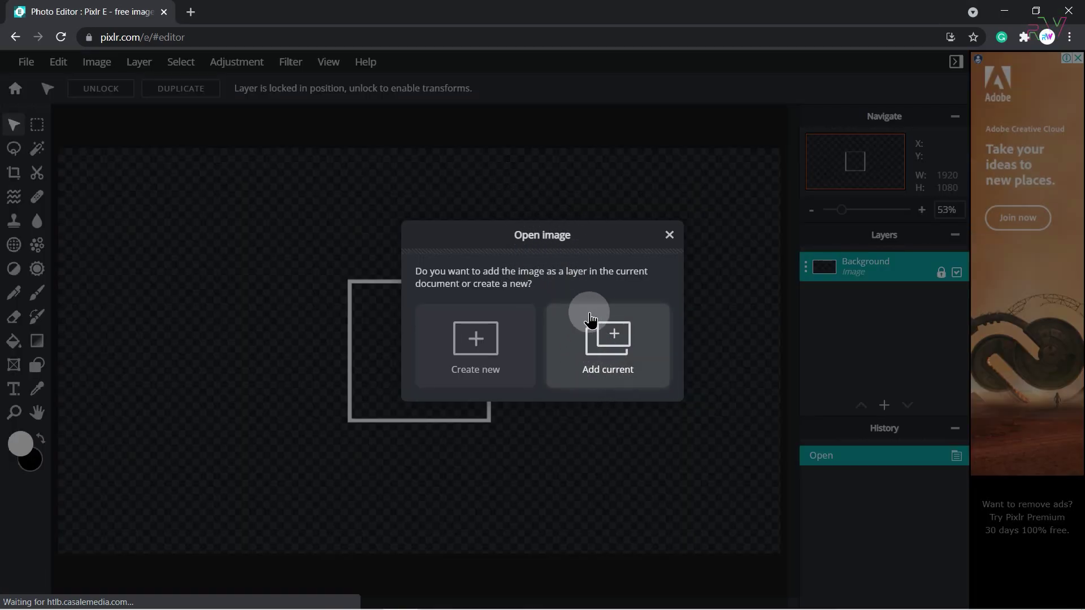
pyautogui.click(618, 350)
pyautogui.moveTo(780, 147); pyautogui.dragTo(278, 431)
pyautogui.moveTo(169, 467); pyautogui.dragTo(413, 330)
pyautogui.moveTo(514, 304); pyautogui.dragTo(460, 326)
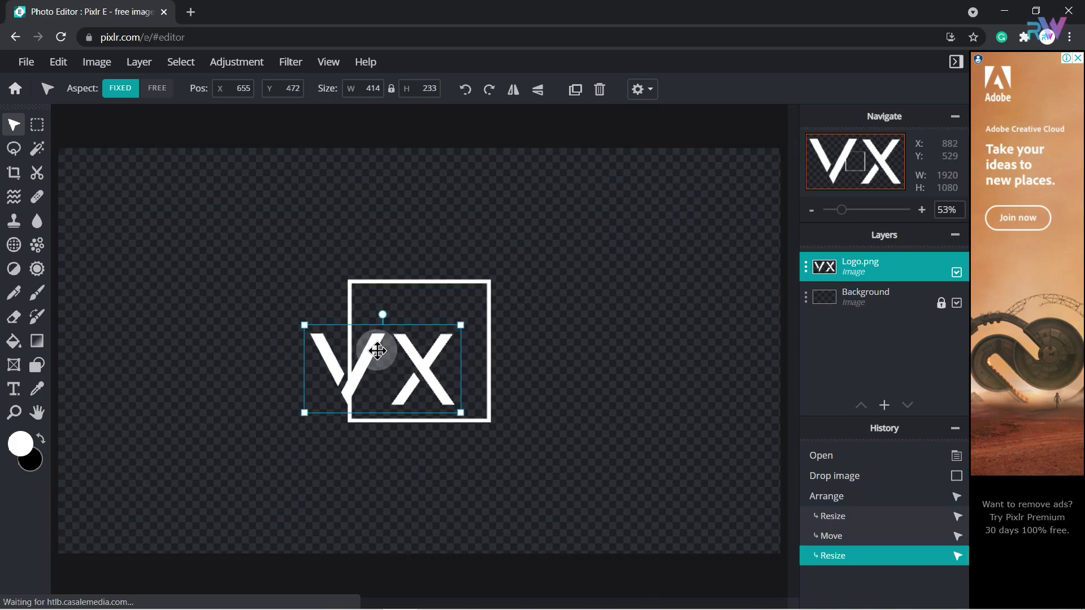
pyautogui.moveTo(377, 350); pyautogui.dragTo(406, 337)
pyautogui.moveTo(499, 315); pyautogui.dragTo(446, 332)
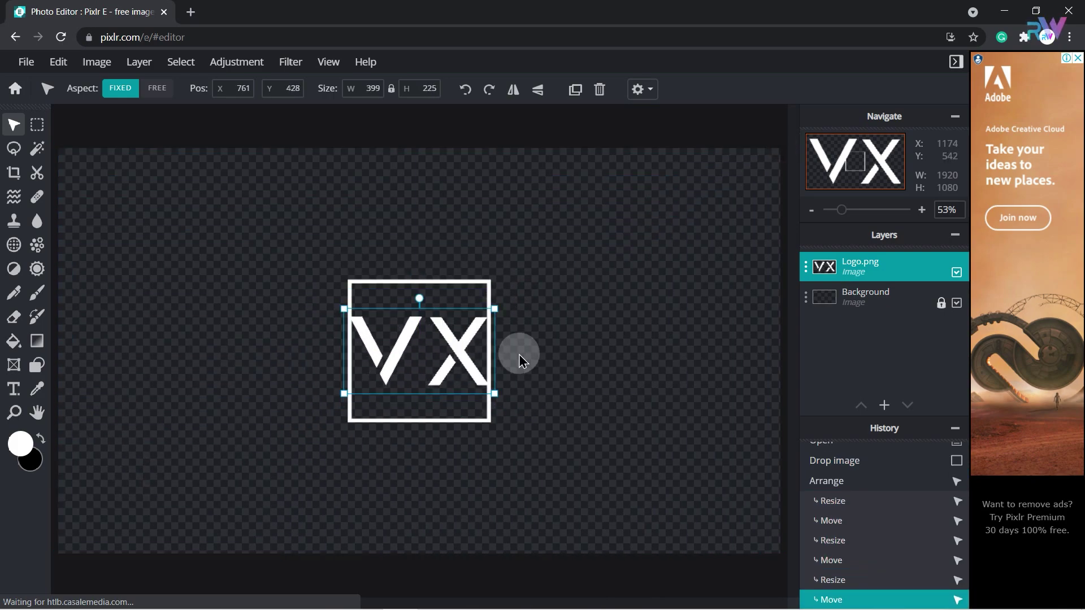
# - Delete the Background border layer and deselect the logo
pyautogui.click(574, 373)
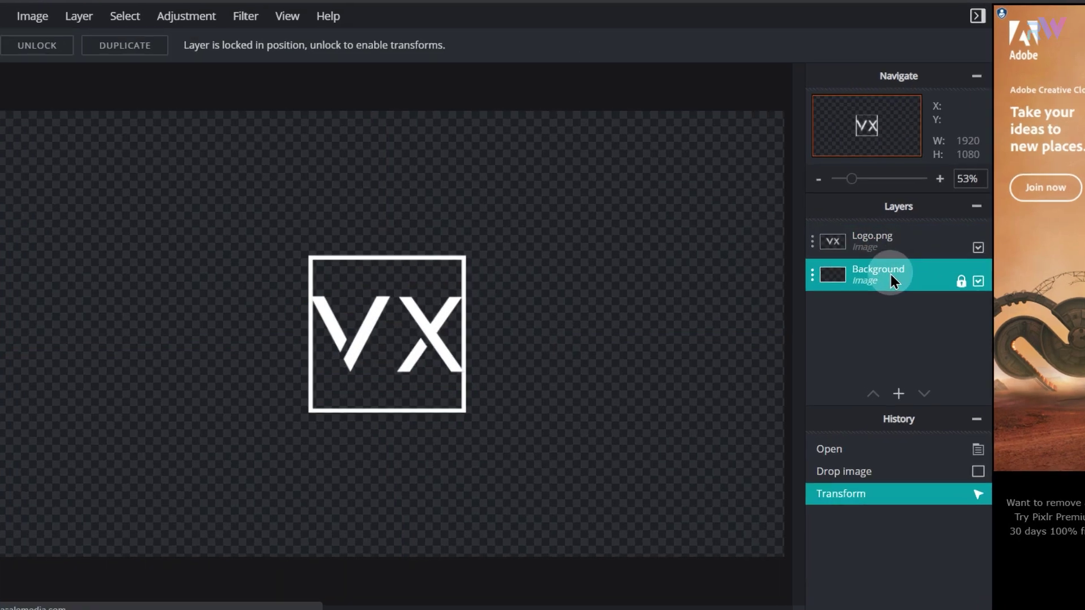
pyautogui.click(876, 298)
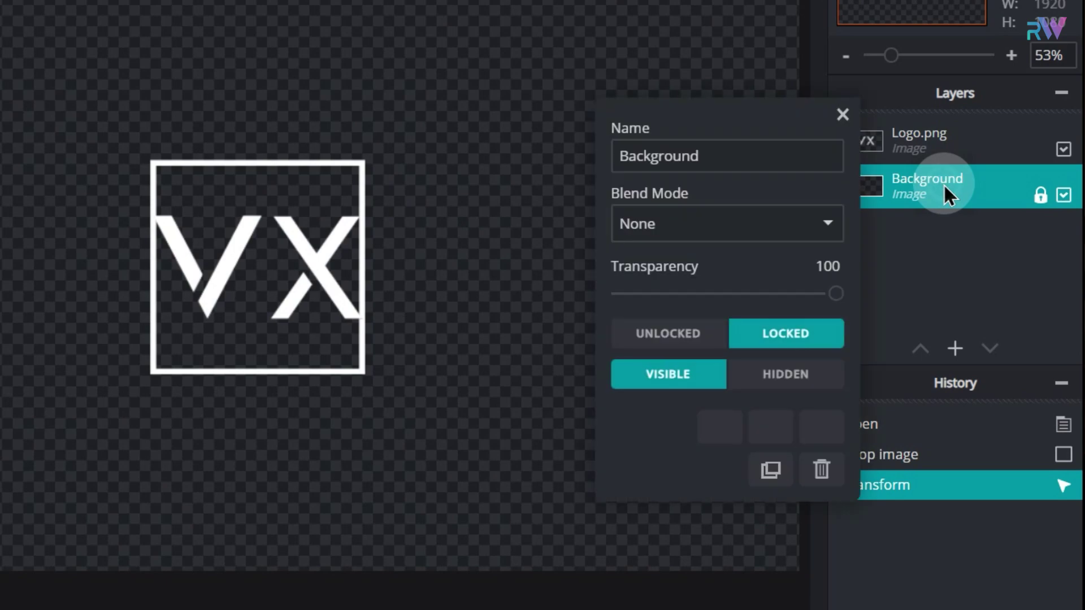
pyautogui.click(821, 469)
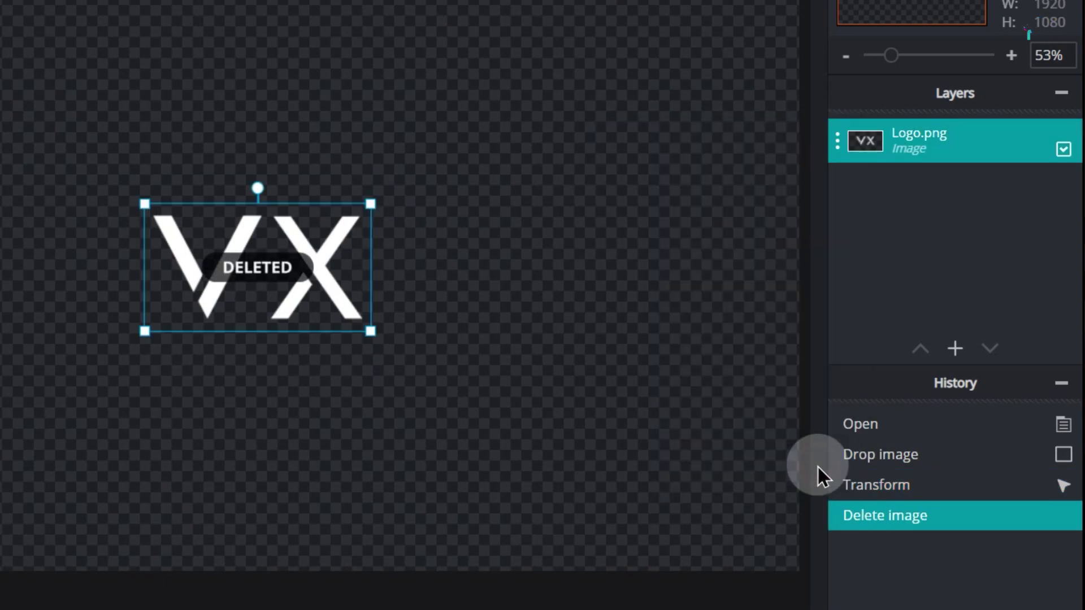
pyautogui.click(646, 340)
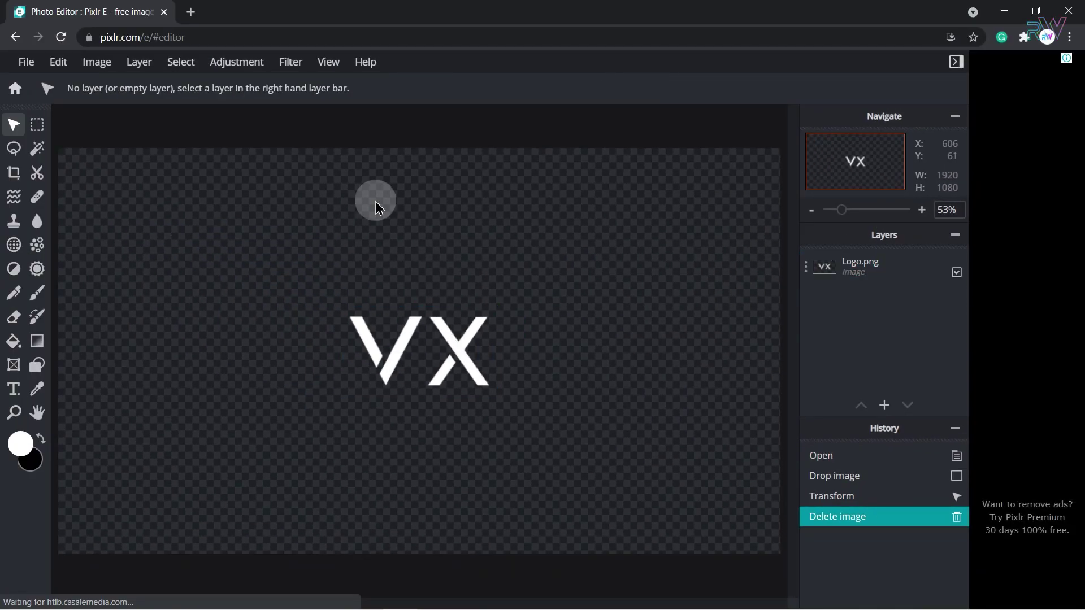
# - Quick-export the white logo as a PNG named Logo White
pyautogui.click(26, 61)
pyautogui.moveTo(49, 211)
pyautogui.click(324, 215)
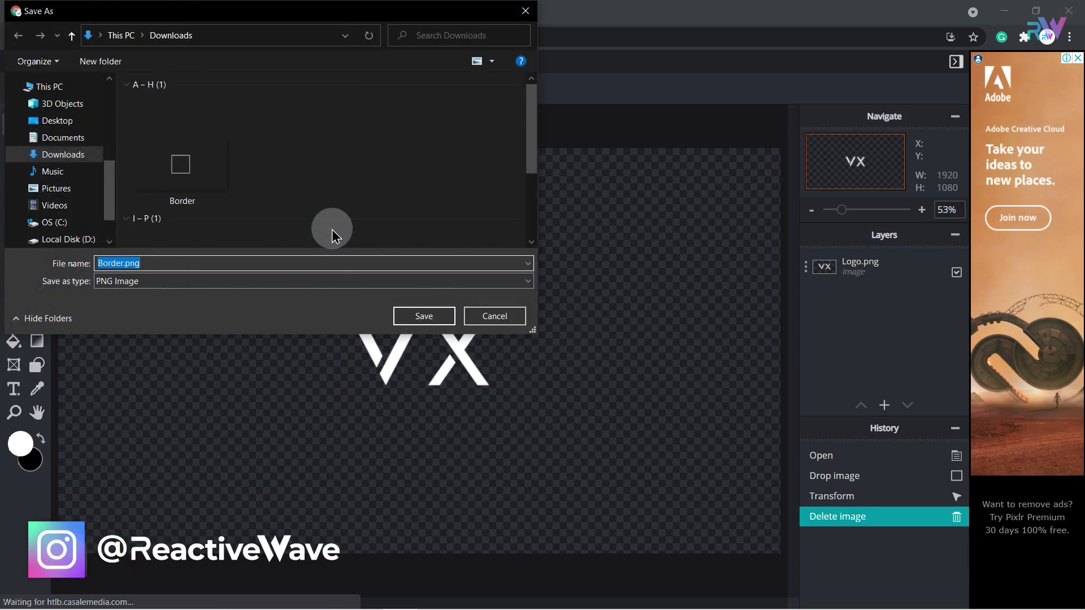
pyautogui.write('Logo White')
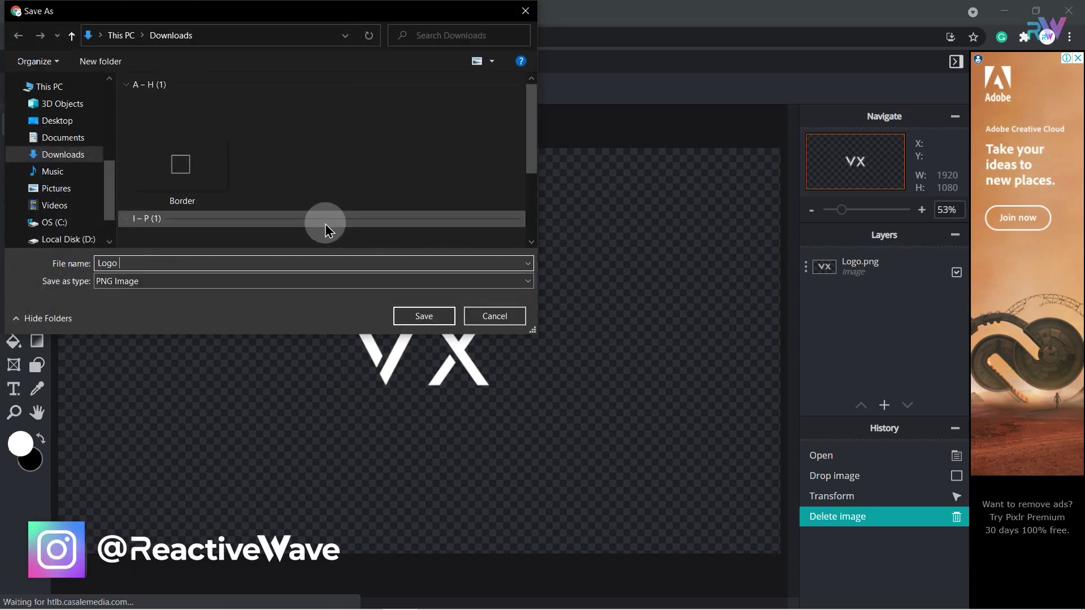
pyautogui.press('Return')
# - Fill the Logo.png layer with pure red
pyautogui.click(852, 276)
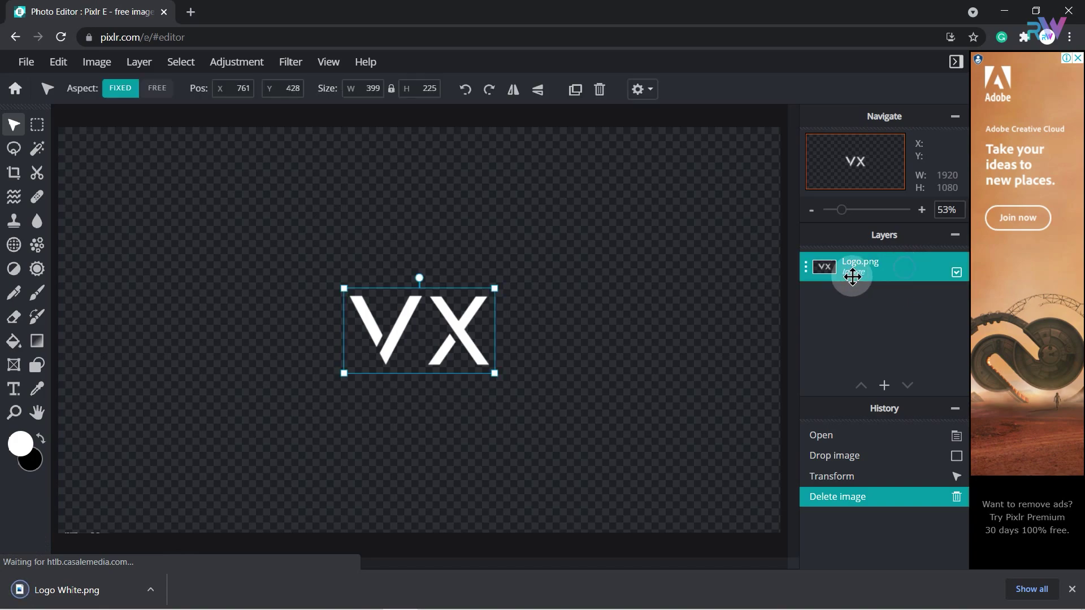
pyautogui.click(51, 64)
pyautogui.click(158, 291)
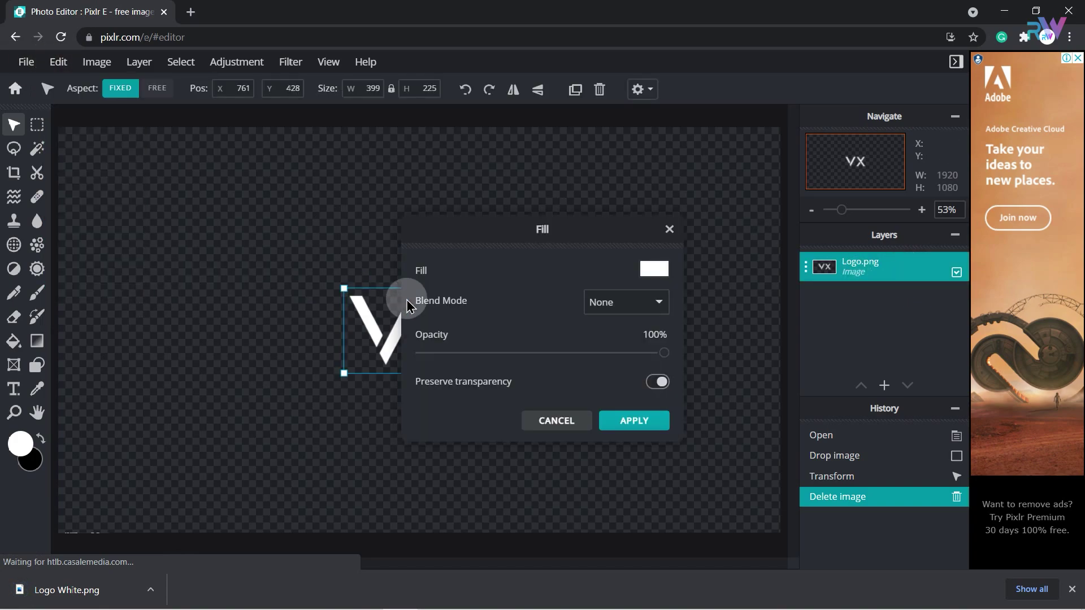
pyautogui.click(655, 269)
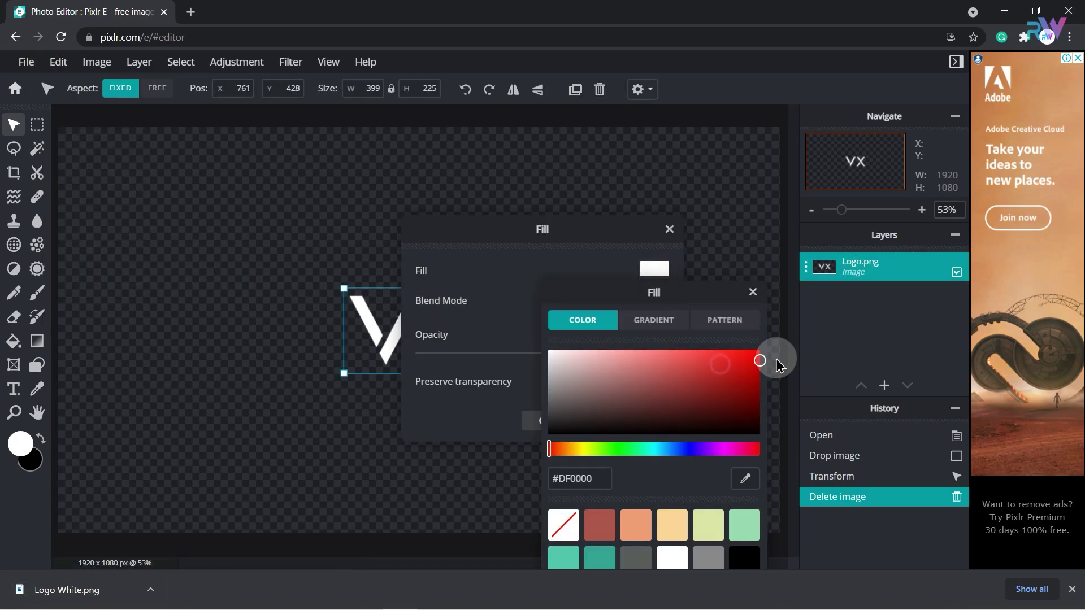
pyautogui.click(759, 358)
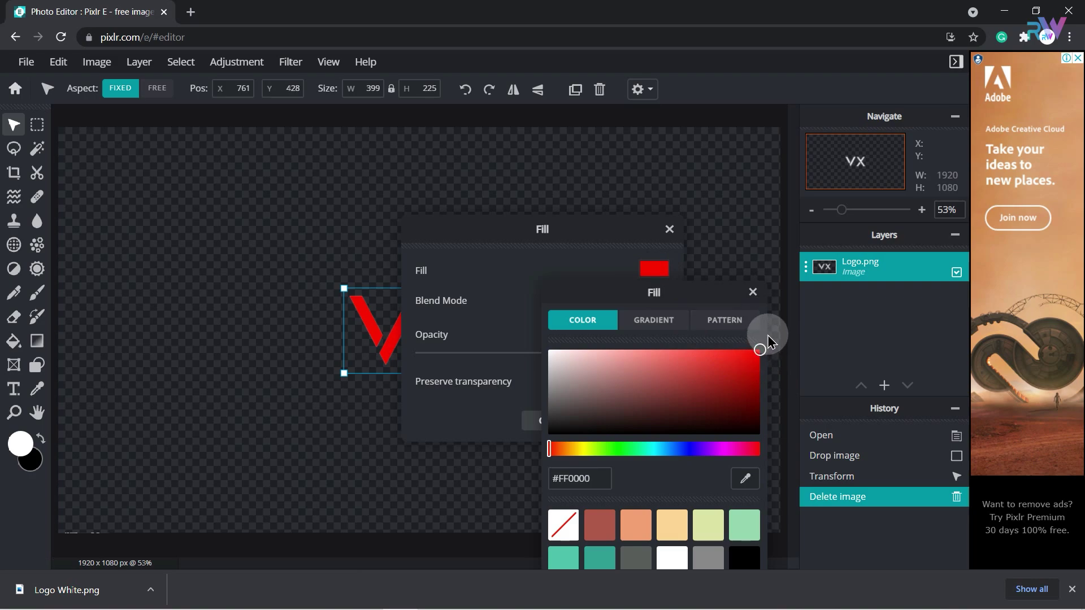
pyautogui.click(751, 292)
pyautogui.click(625, 423)
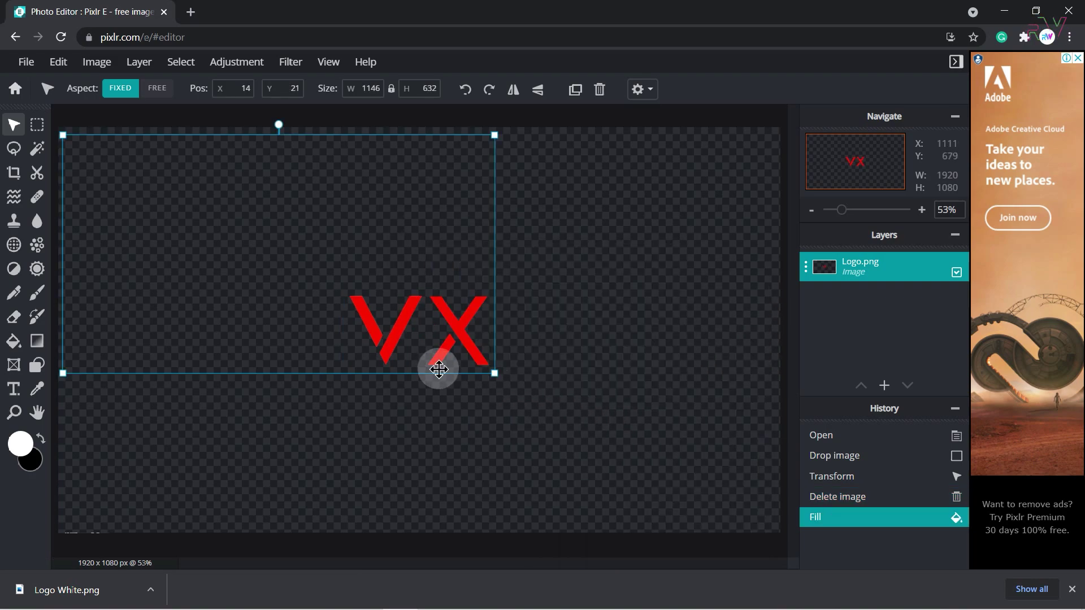
pyautogui.click(651, 289)
# - Quick-export the red logo as a PNG named Logo Red
pyautogui.click(28, 64)
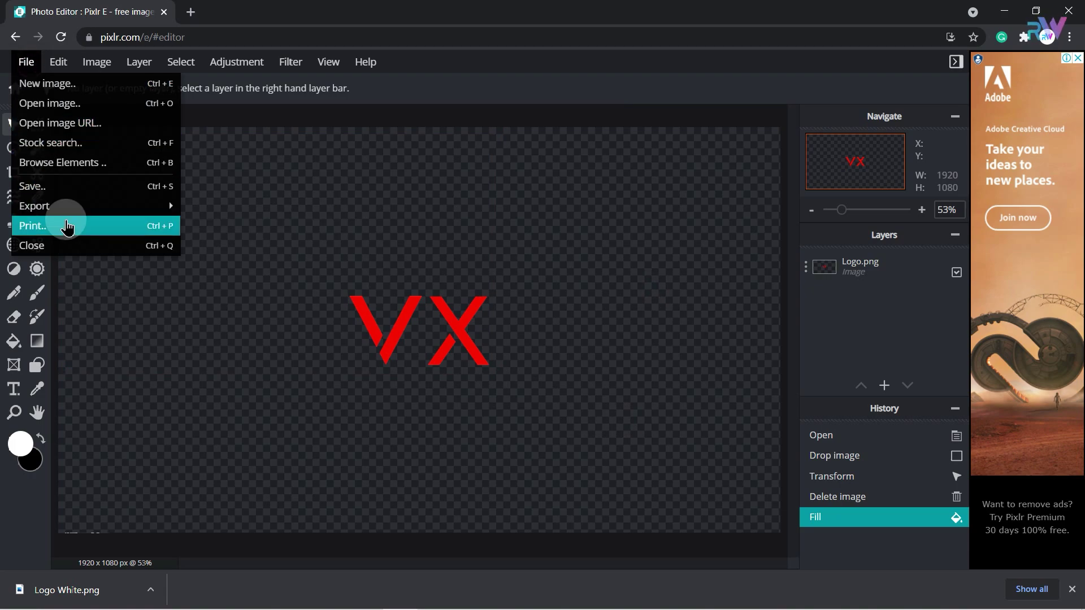
pyautogui.click(85, 207)
pyautogui.click(240, 202)
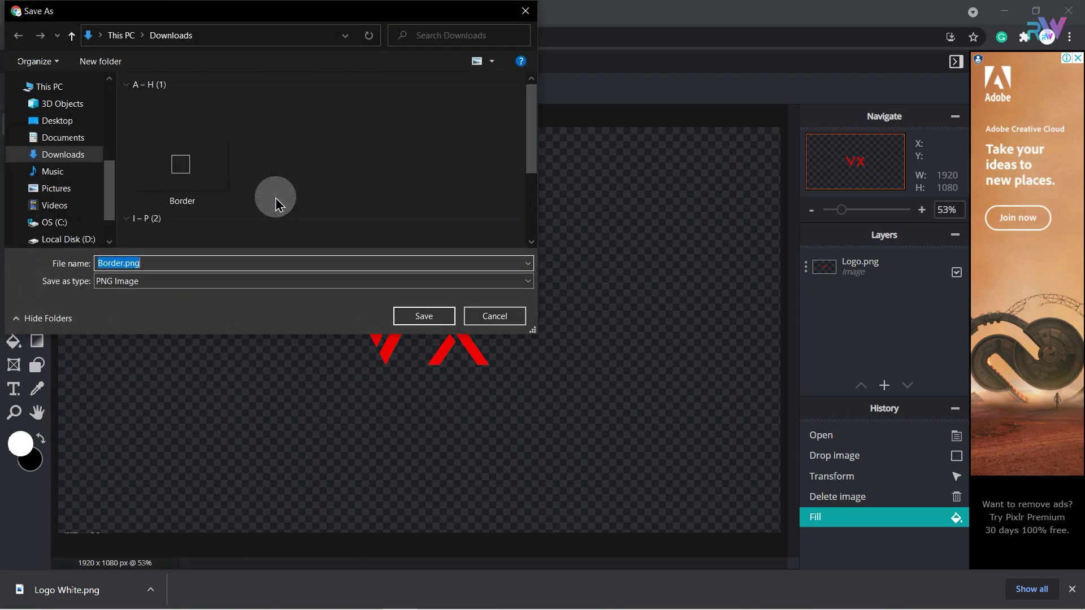
pyautogui.write('Logo Red')
pyautogui.press('Return')
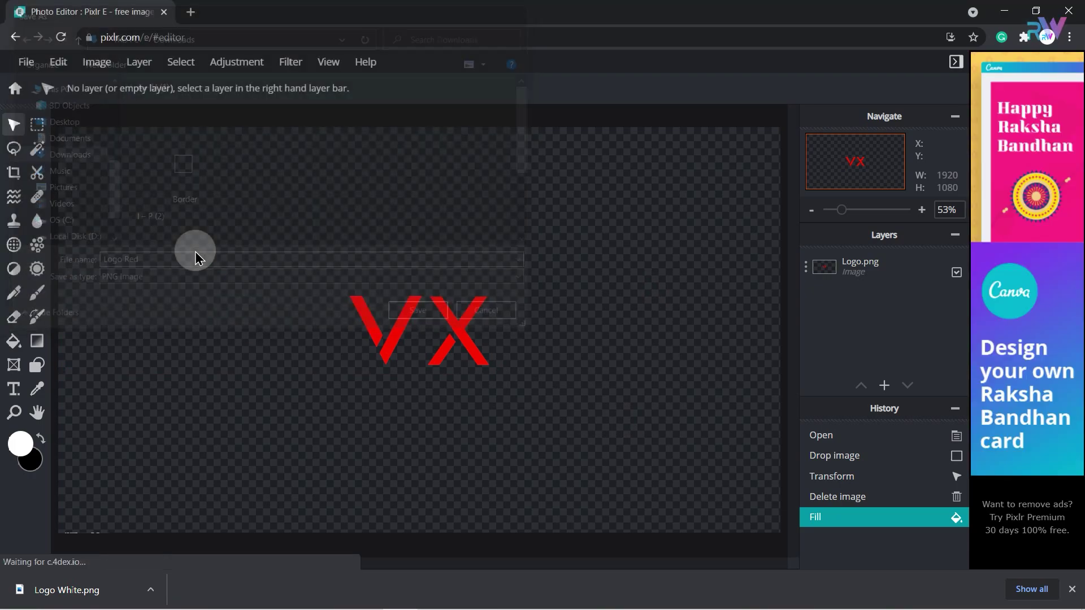
pyautogui.click(893, 260)
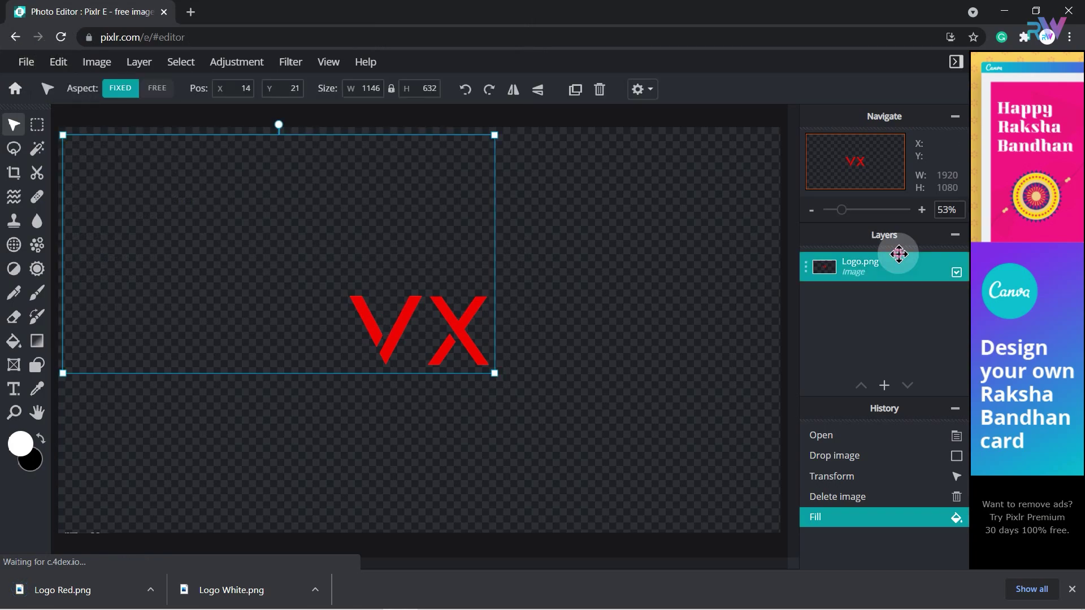
# - Fill the logo with bright green 02FE02
pyautogui.click(58, 62)
pyautogui.click(79, 290)
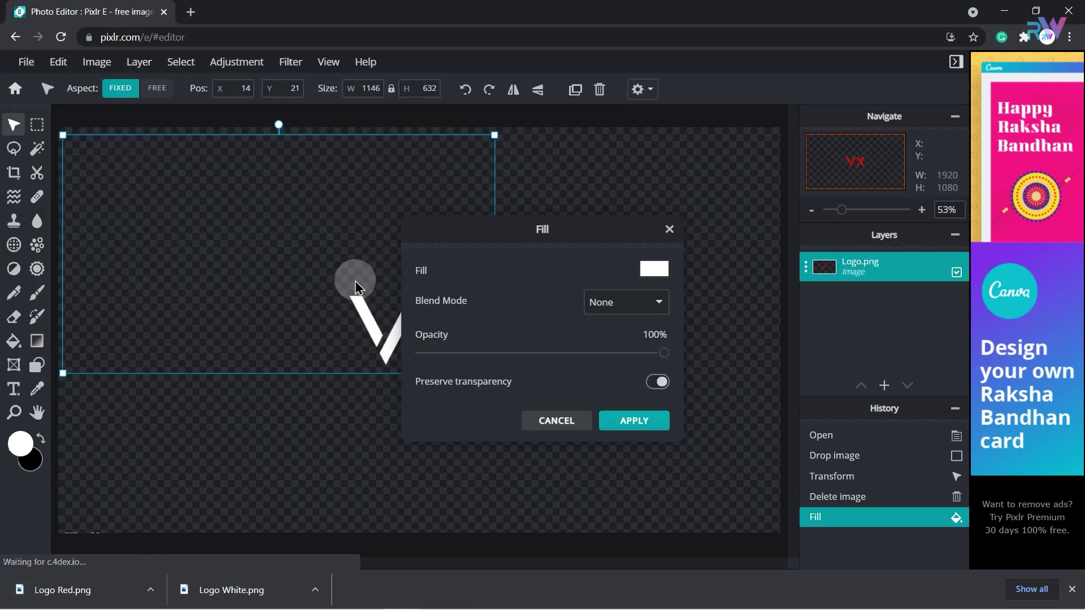
pyautogui.click(659, 276)
pyautogui.click(552, 483)
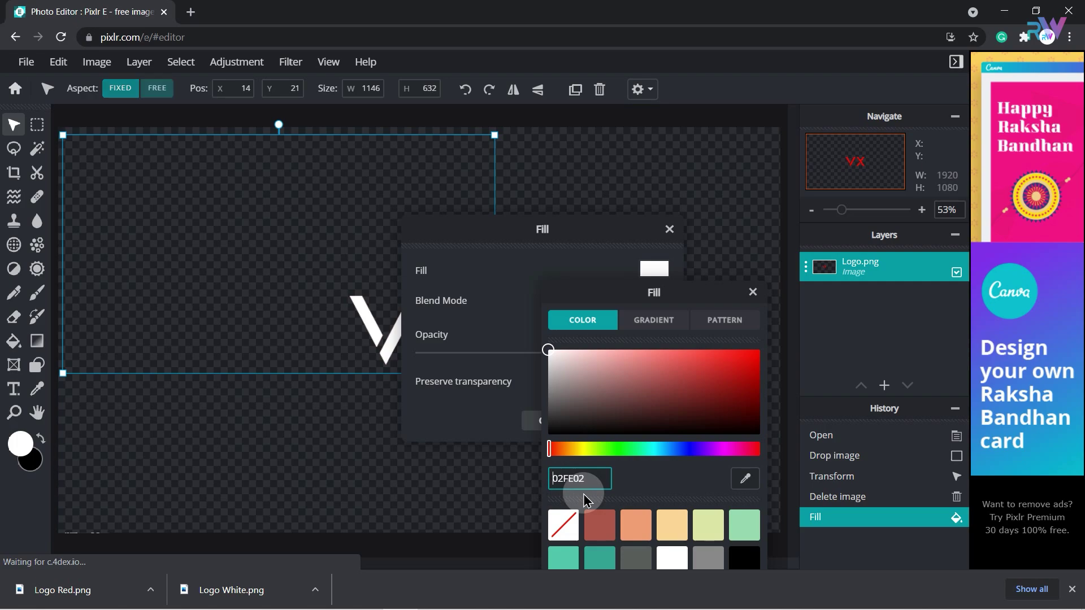
pyautogui.click(753, 292)
pyautogui.click(639, 432)
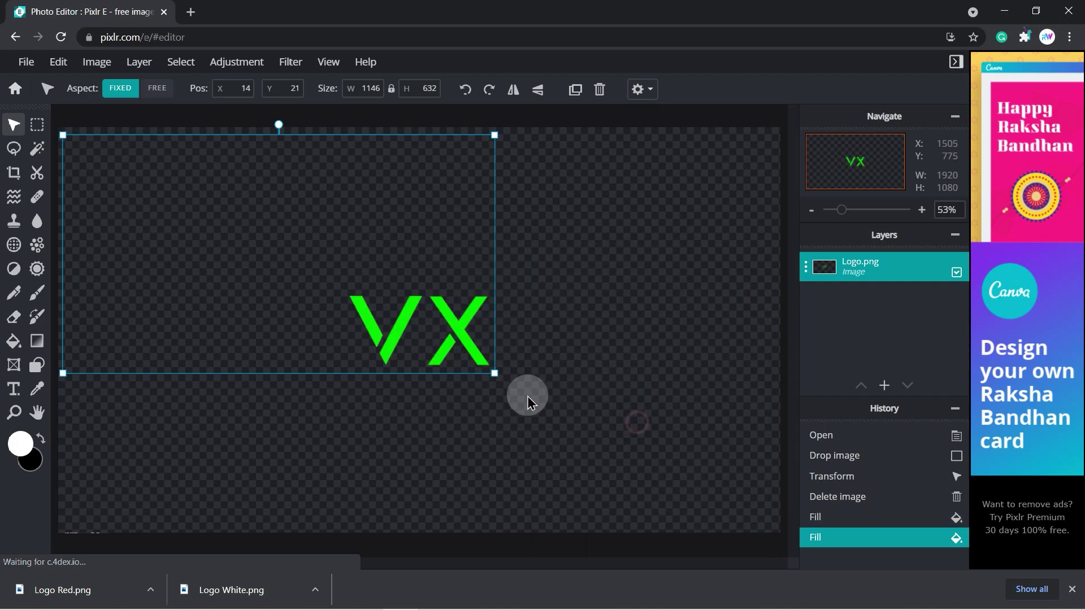
pyautogui.click(552, 336)
# - Quick-export the green logo as a PNG named Logo Green
pyautogui.click(26, 61)
pyautogui.moveTo(113, 205)
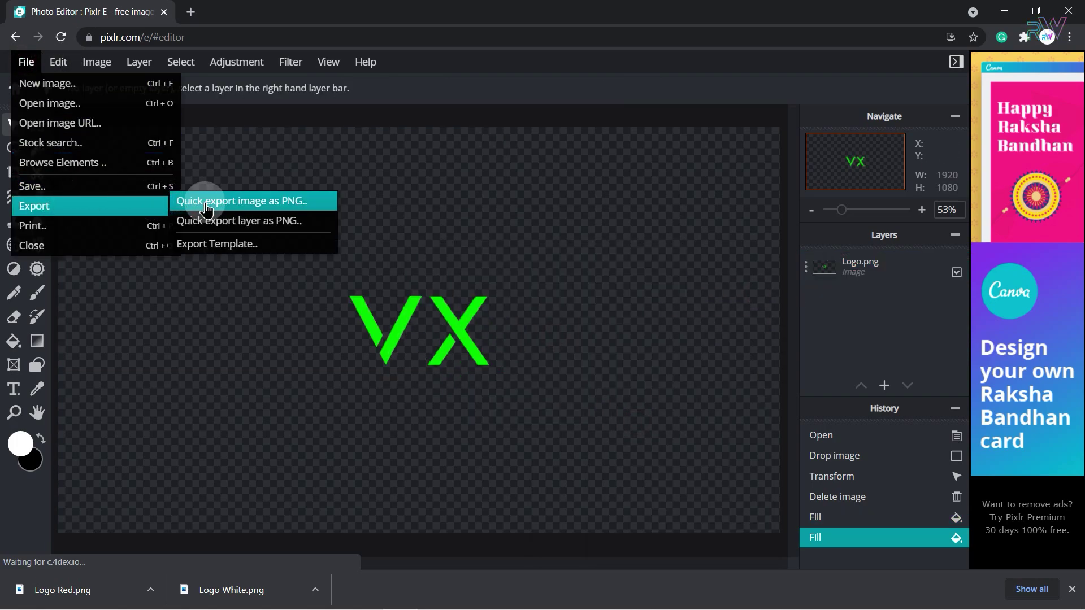
pyautogui.click(272, 206)
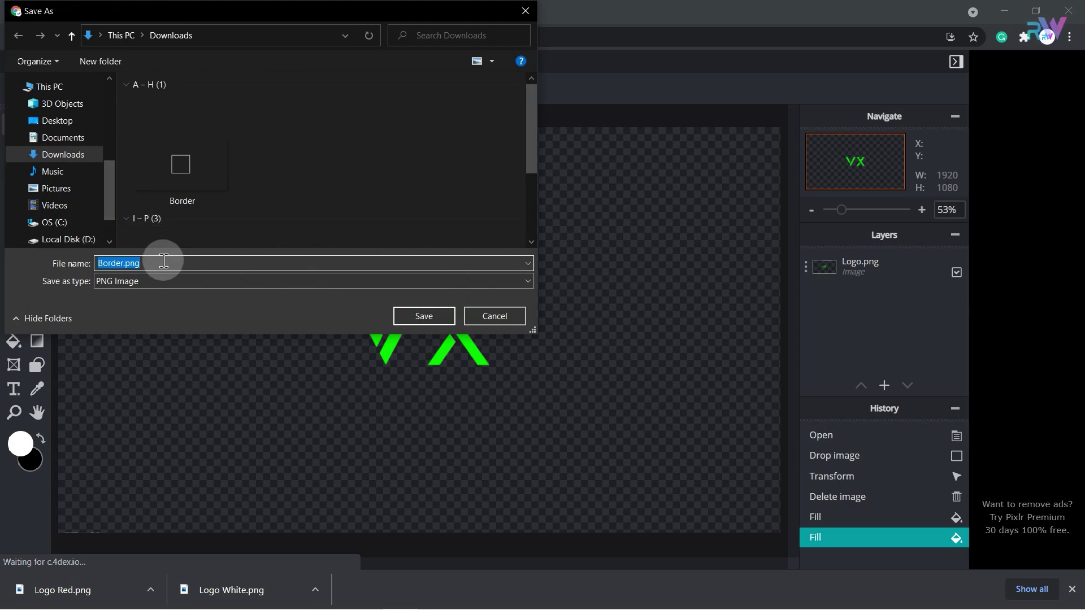
pyautogui.write('Logo G')
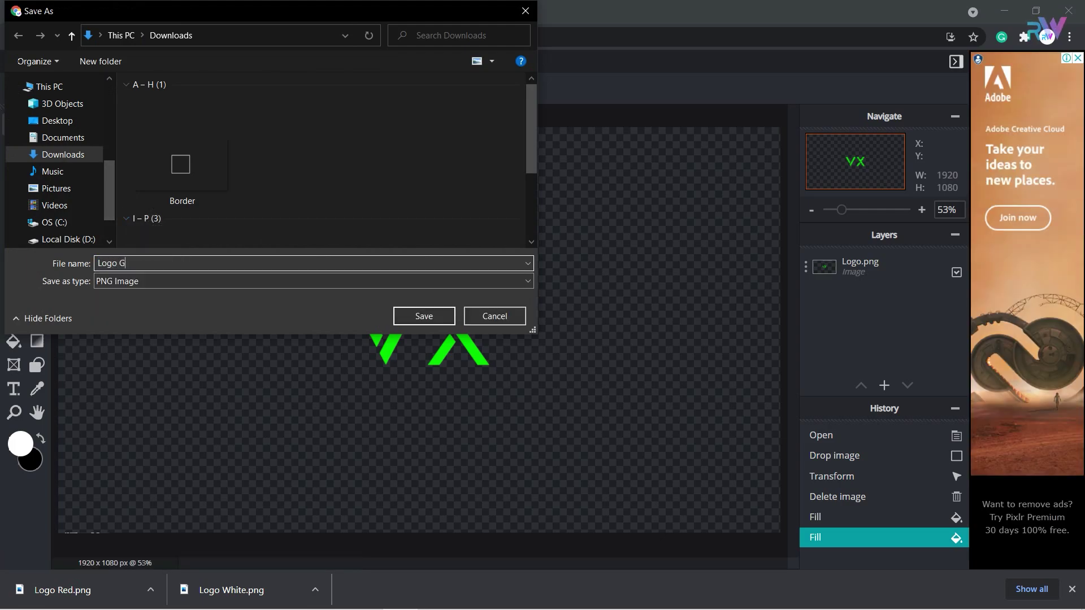
pyautogui.write('reen')
pyautogui.press('Return')
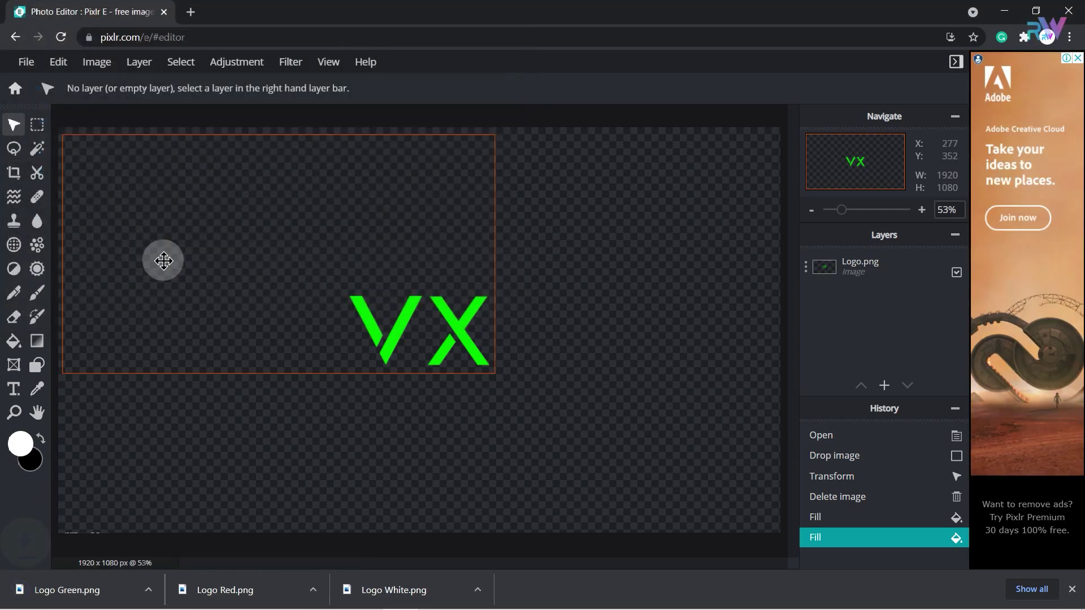
# - Fill the Logo.png layer with pure blue #0000ff
pyautogui.click(936, 266)
pyautogui.click(26, 62)
pyautogui.click(58, 61)
pyautogui.click(85, 291)
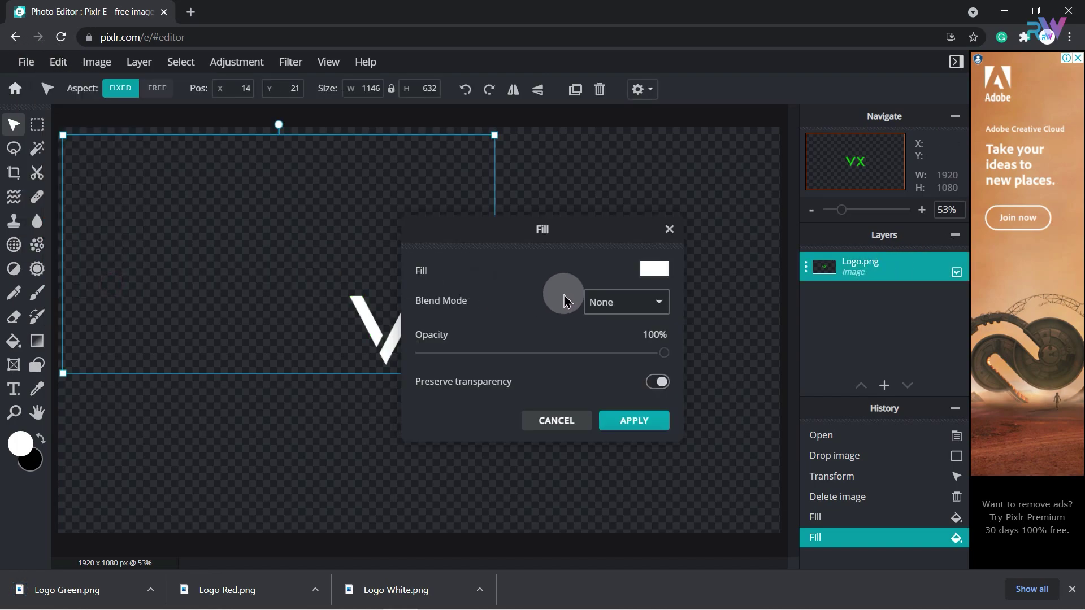
pyautogui.click(654, 269)
pyautogui.click(605, 486)
pyautogui.write('#0000ff')
pyautogui.click(768, 345)
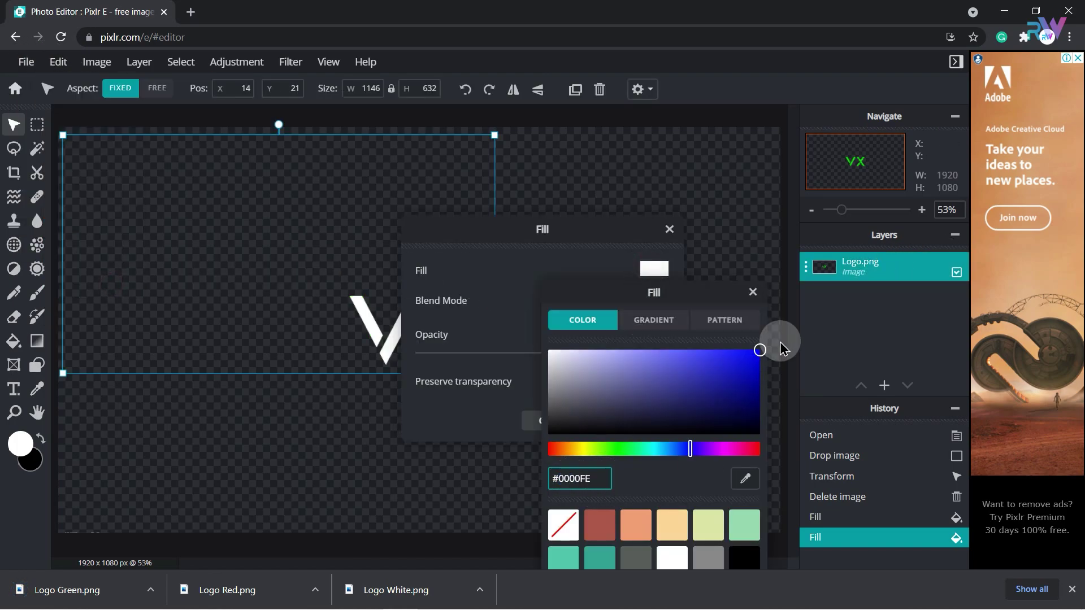
pyautogui.click(631, 418)
pyautogui.click(564, 293)
# - Quick-export the blue logo as a PNG named Logo Blue
pyautogui.click(26, 62)
pyautogui.click(259, 202)
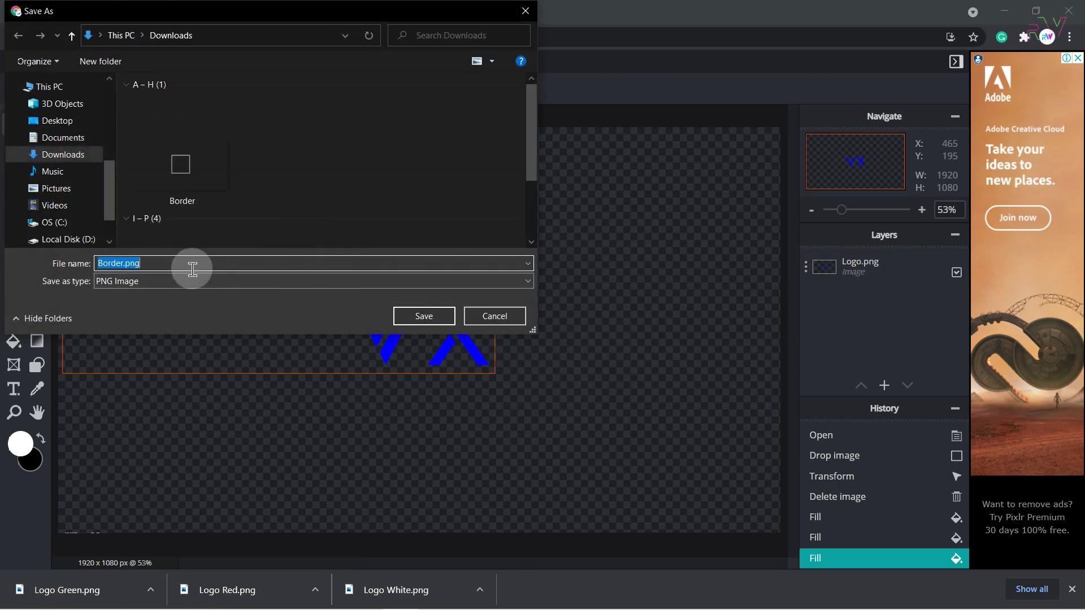
pyautogui.write('Logo Blue')
pyautogui.click(418, 316)
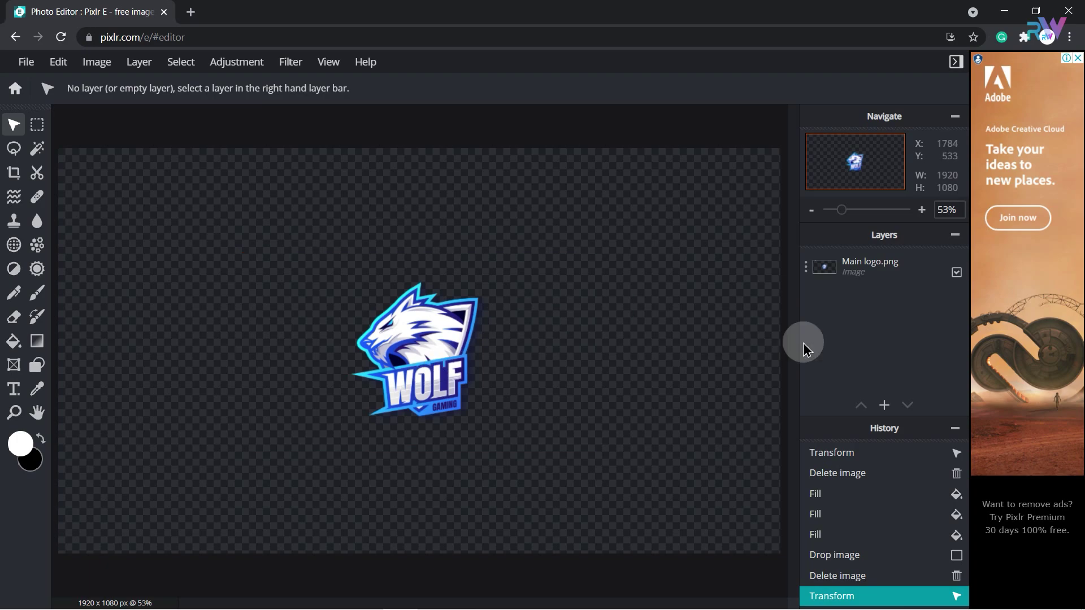
# - Duplicate the Main logo.png layer, creating Main logo.png Copy above it
pyautogui.click(874, 262)
pyautogui.click(861, 267)
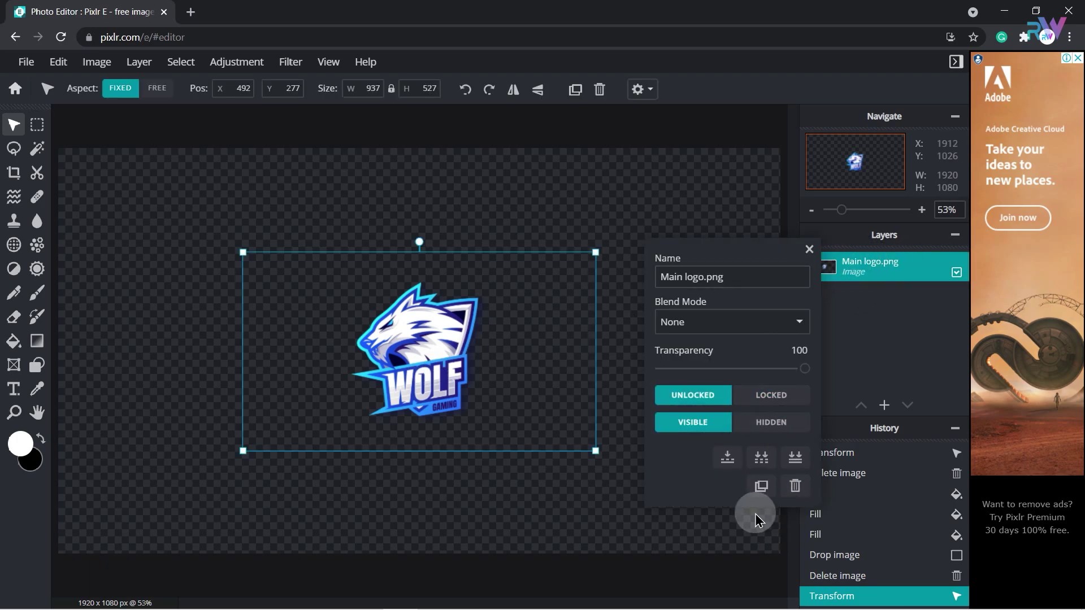
pyautogui.click(761, 487)
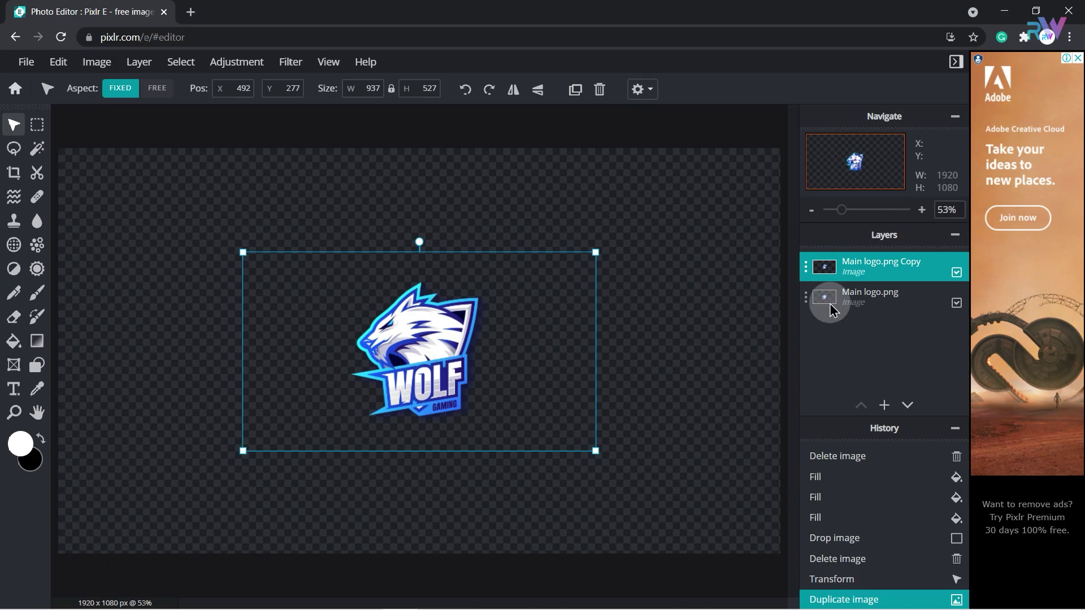
# - Fill the wolf copy pure red in Darken blend mode and quick-export it as PNG
pyautogui.click(58, 61)
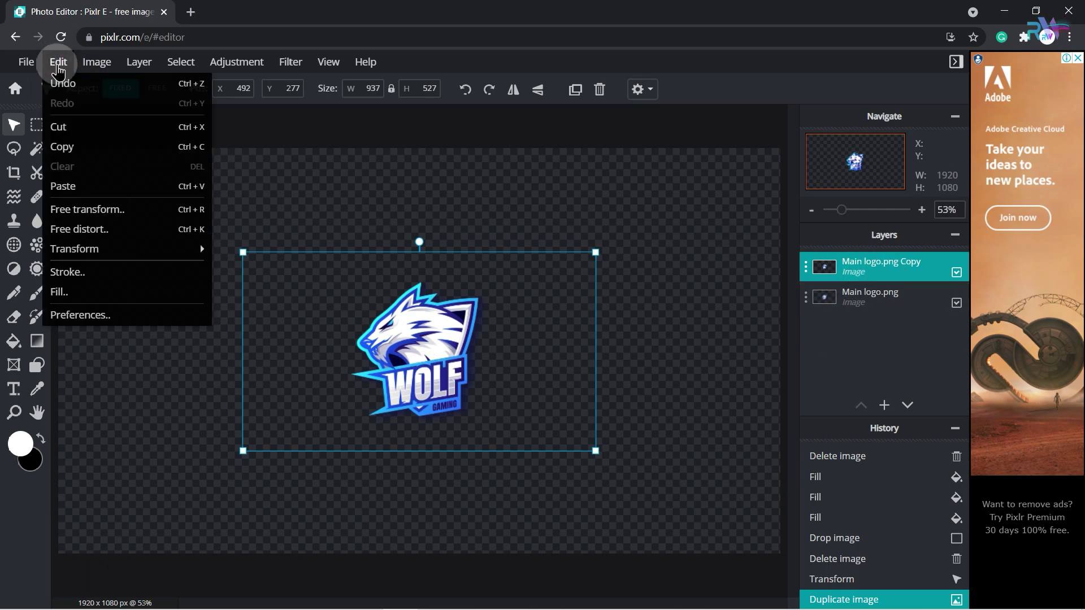
pyautogui.click(107, 293)
pyautogui.click(650, 290)
pyautogui.click(759, 371)
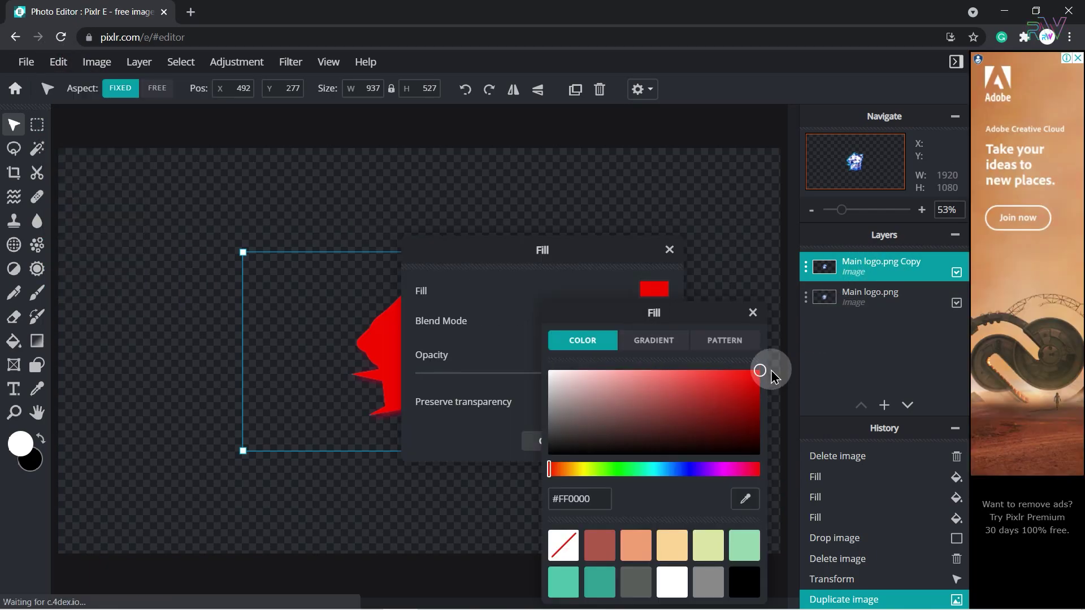
pyautogui.click(753, 312)
pyautogui.click(781, 311)
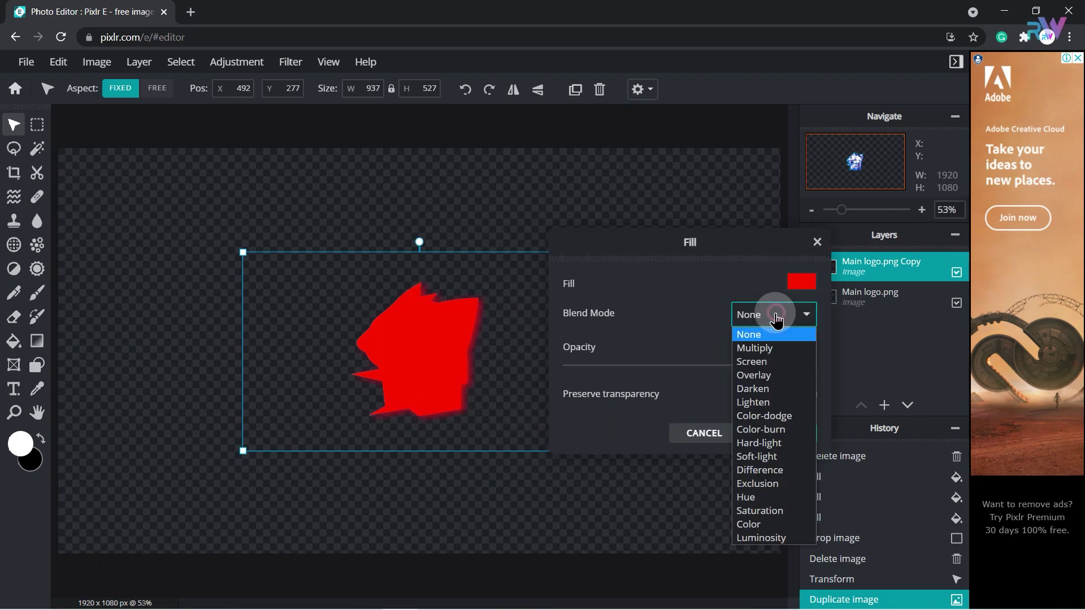
pyautogui.click(765, 387)
pyautogui.click(774, 428)
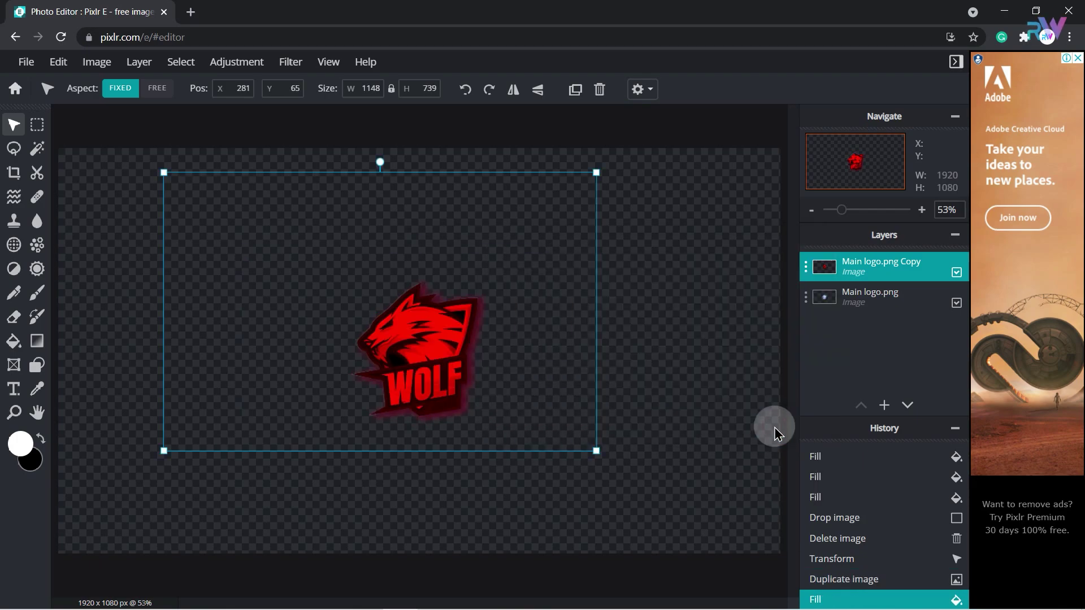
pyautogui.click(703, 314)
pyautogui.click(26, 61)
pyautogui.moveTo(50, 202)
pyautogui.click(283, 200)
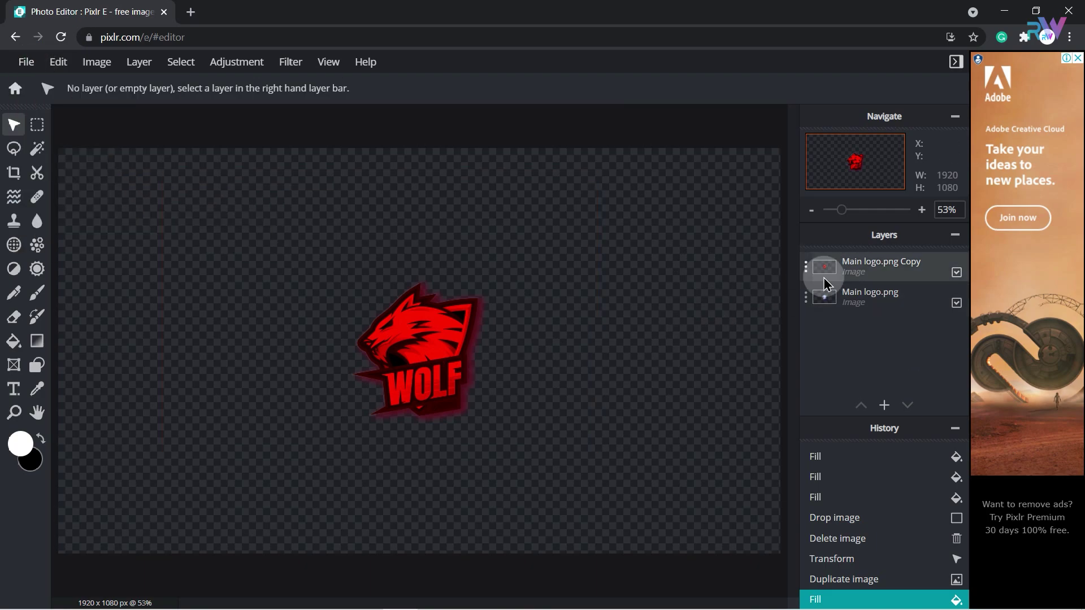
# - Delete the red copy and duplicate the original wolf layer again
pyautogui.click(876, 273)
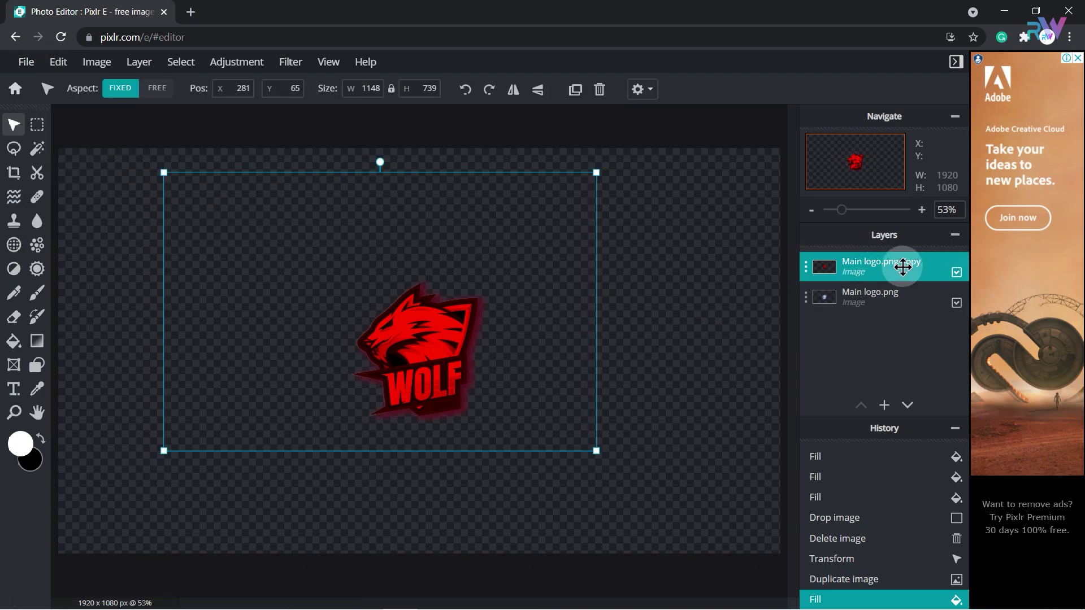
pyautogui.press('Delete')
pyautogui.click(874, 271)
pyautogui.click(760, 452)
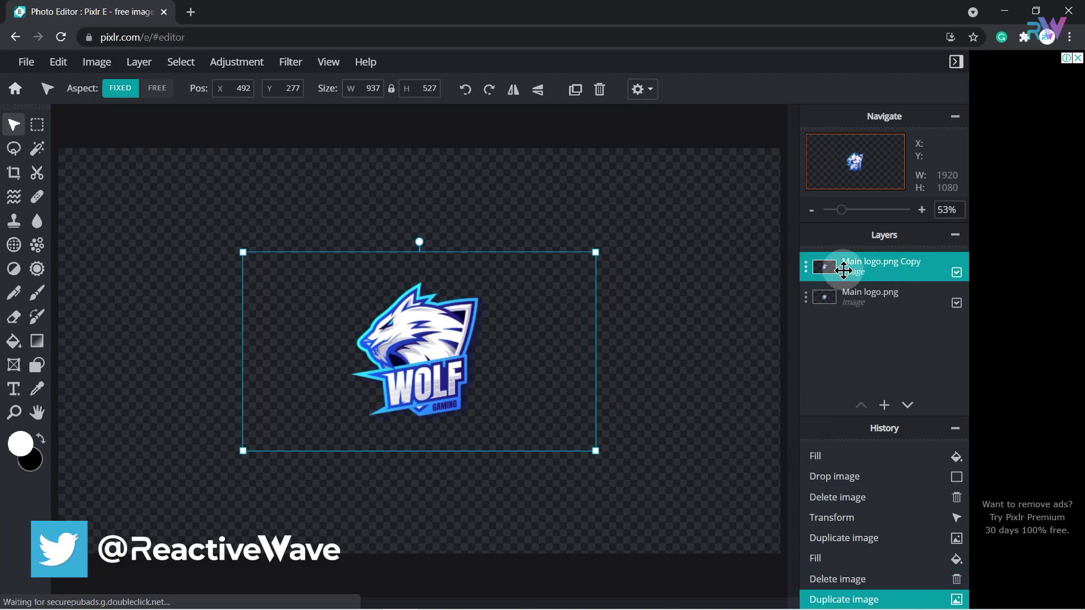
# - Fill the new wolf copy with green #02FE02 in Darken blend mode
pyautogui.click(58, 61)
pyautogui.click(62, 289)
pyautogui.click(792, 308)
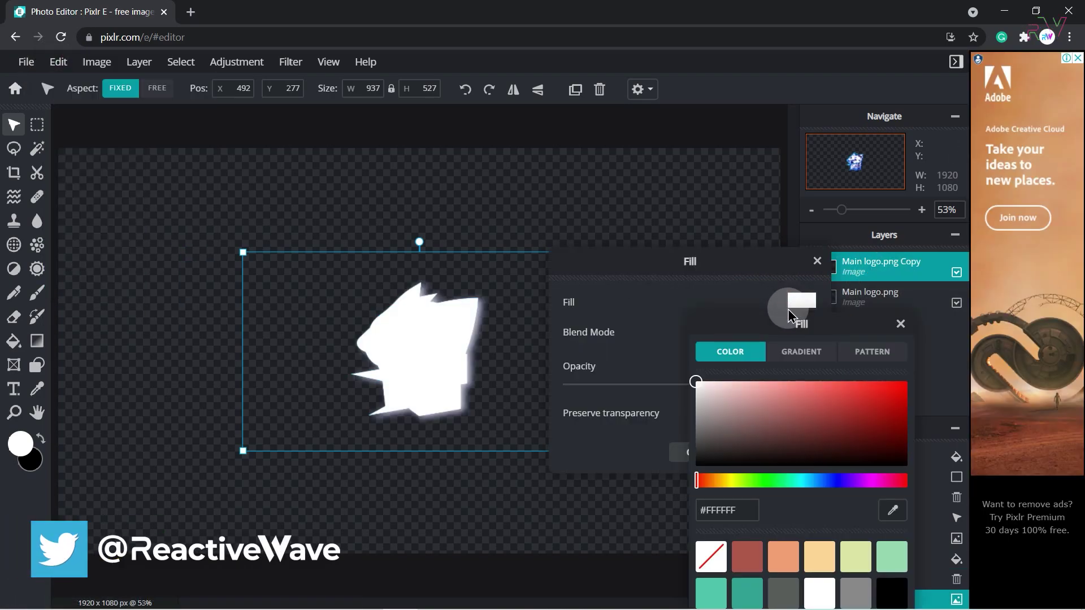
pyautogui.moveTo(790, 313); pyautogui.dragTo(646, 180)
pyautogui.click(678, 351)
pyautogui.click(760, 249)
pyautogui.click(755, 189)
pyautogui.click(775, 331)
pyautogui.click(770, 407)
pyautogui.click(801, 300)
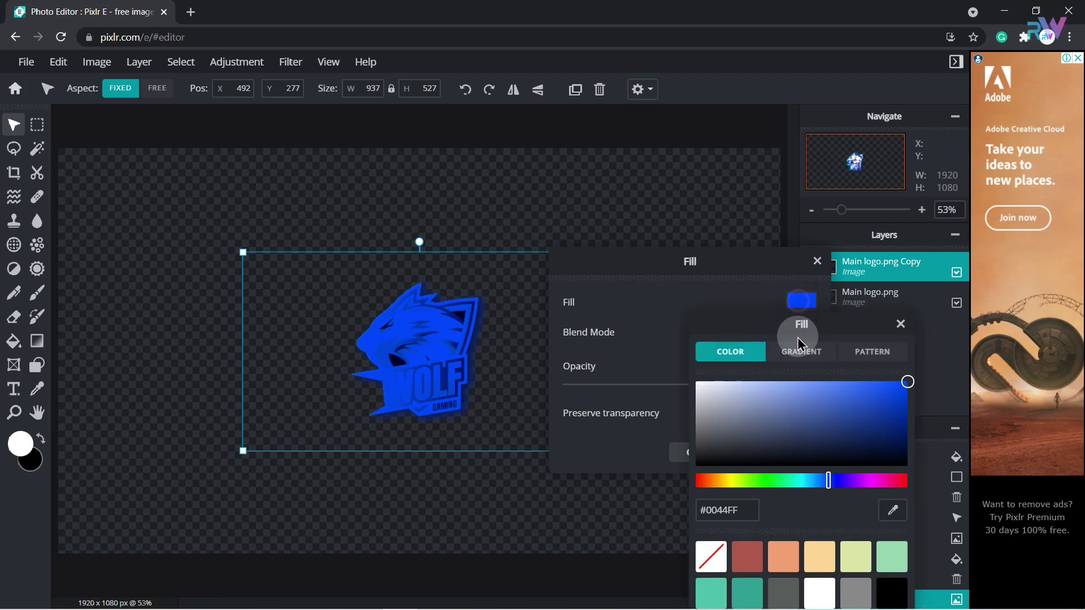
pyautogui.click(729, 510)
pyautogui.write('#02FE02')
pyautogui.click(460, 380)
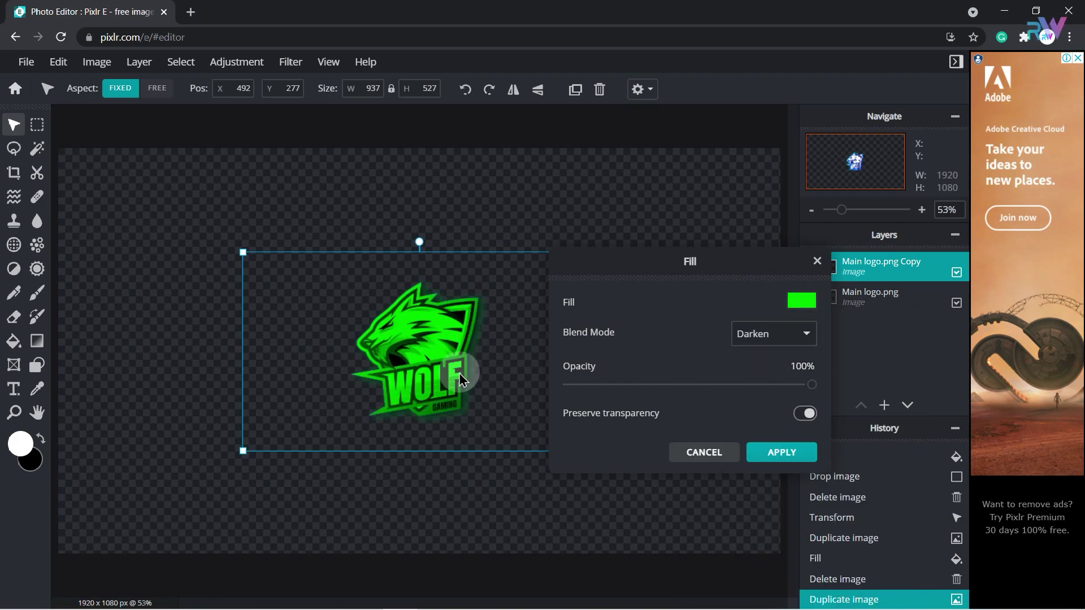
pyautogui.click(781, 452)
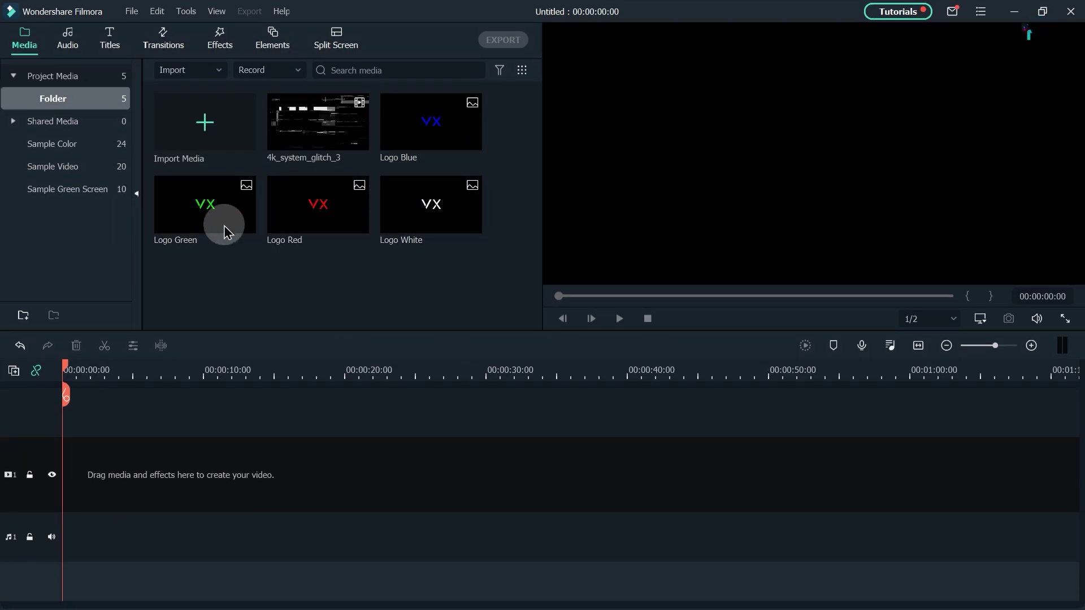
# - Preview the 4k_system_glitch_3 clip and confirm the project is 1920×1080 at 25 fps
pyautogui.doubleClick(312, 138)
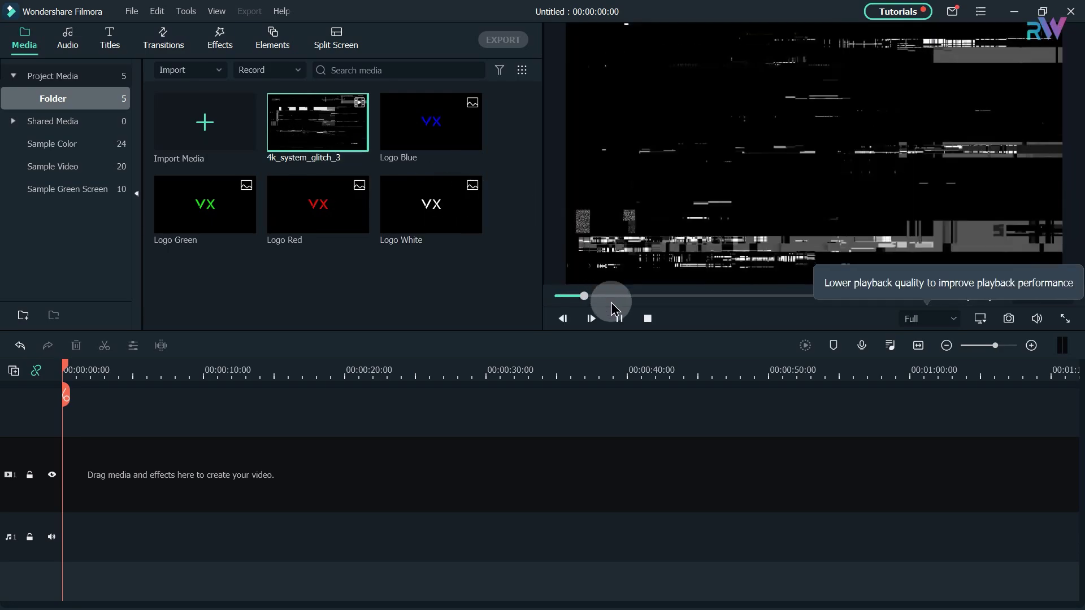
pyautogui.click(619, 318)
pyautogui.click(891, 66)
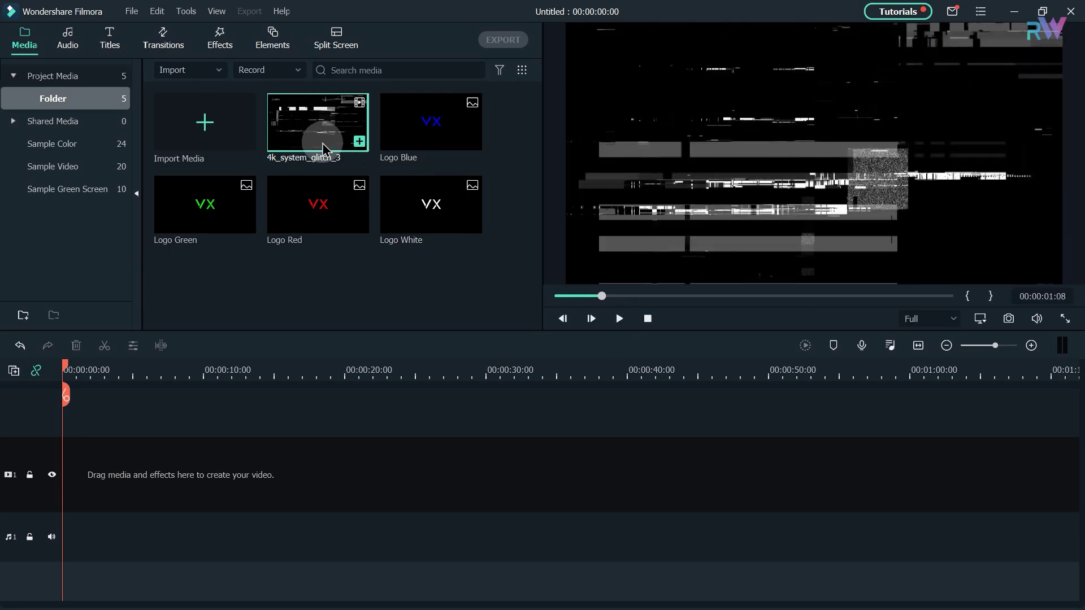
pyautogui.click(131, 11)
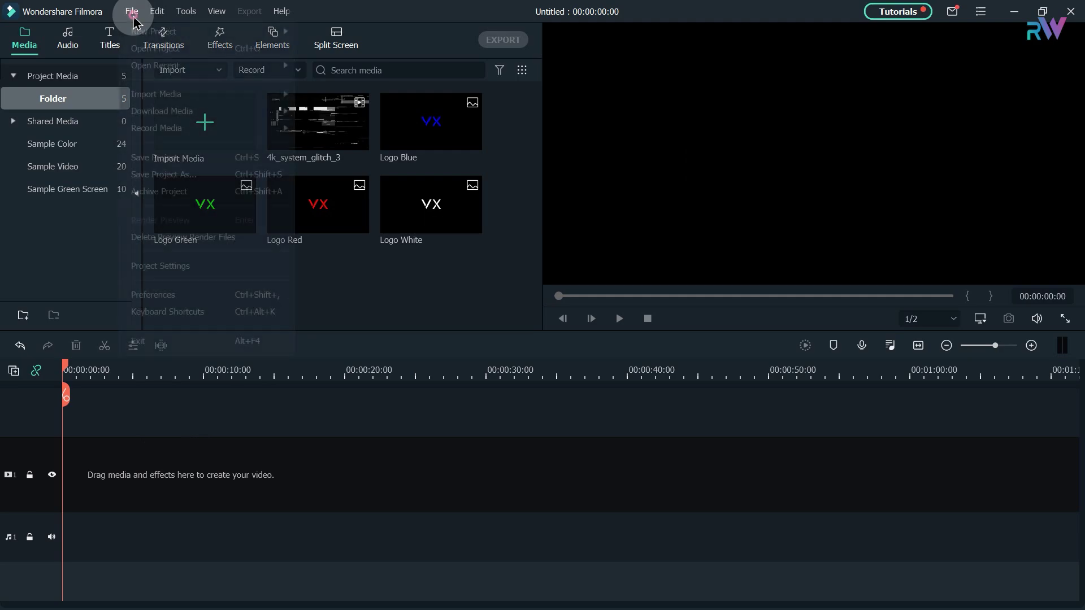
pyautogui.click(167, 263)
pyautogui.click(558, 311)
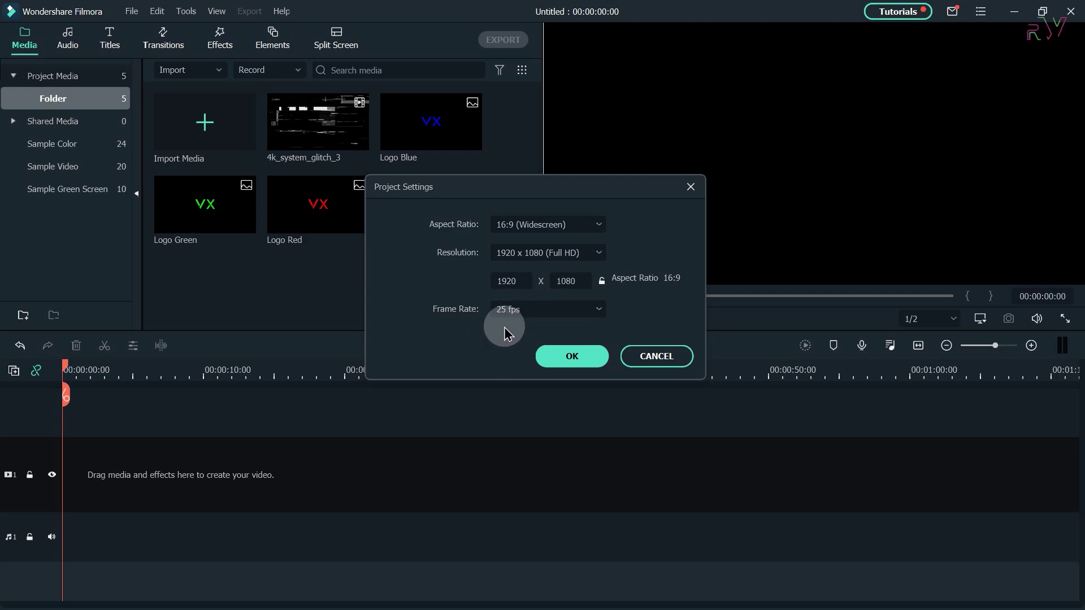
pyautogui.click(572, 357)
# - Set the default photo duration to 1 frame in Editing preferences
pyautogui.click(131, 12)
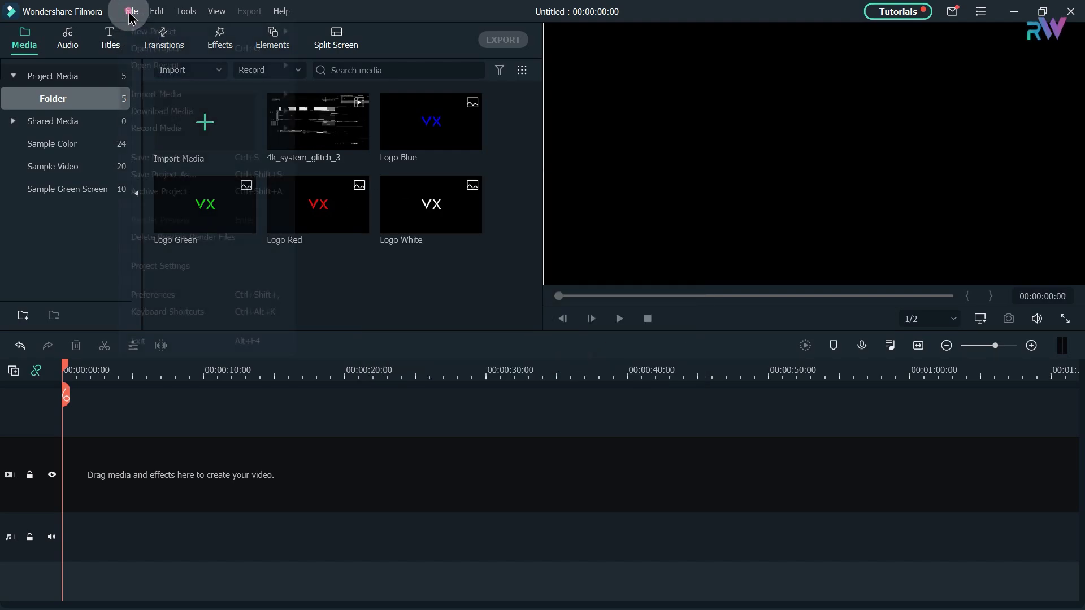
pyautogui.click(247, 299)
pyautogui.click(487, 103)
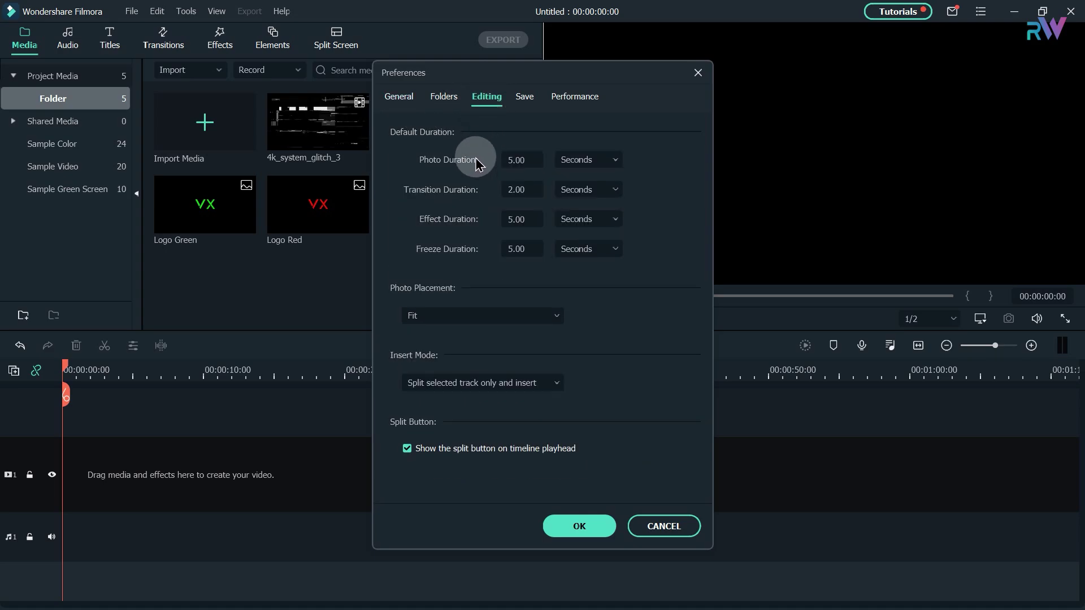
pyautogui.click(584, 165)
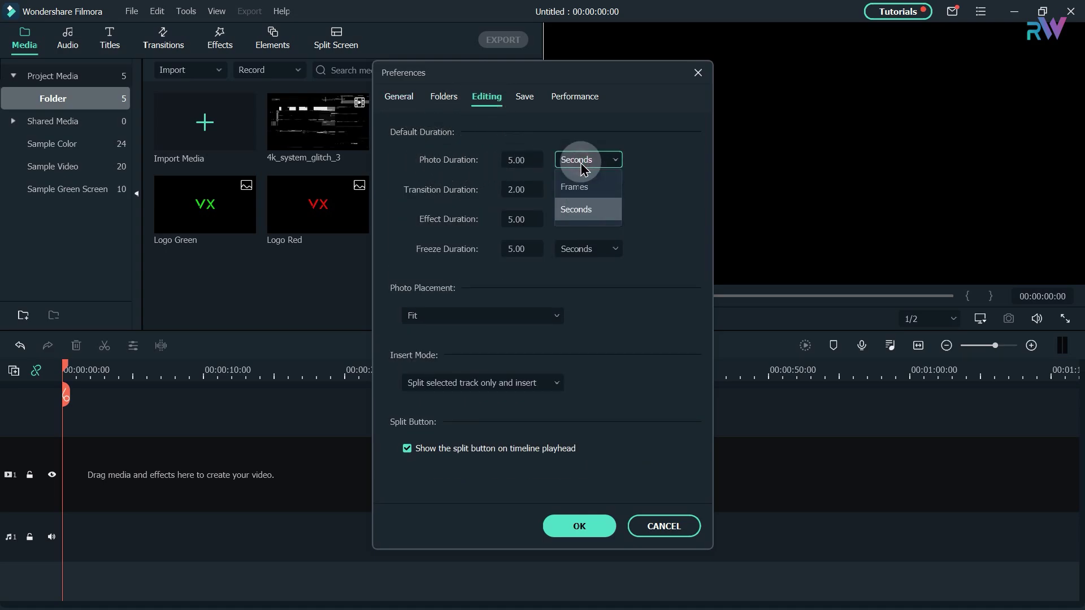
pyautogui.click(589, 189)
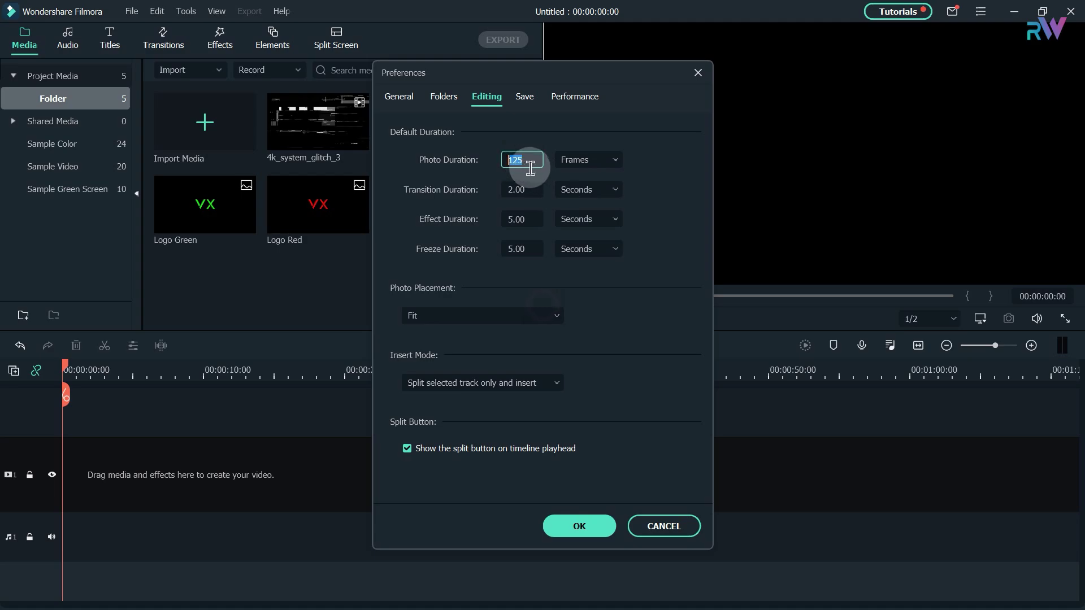
pyautogui.click(578, 528)
pyautogui.click(417, 126)
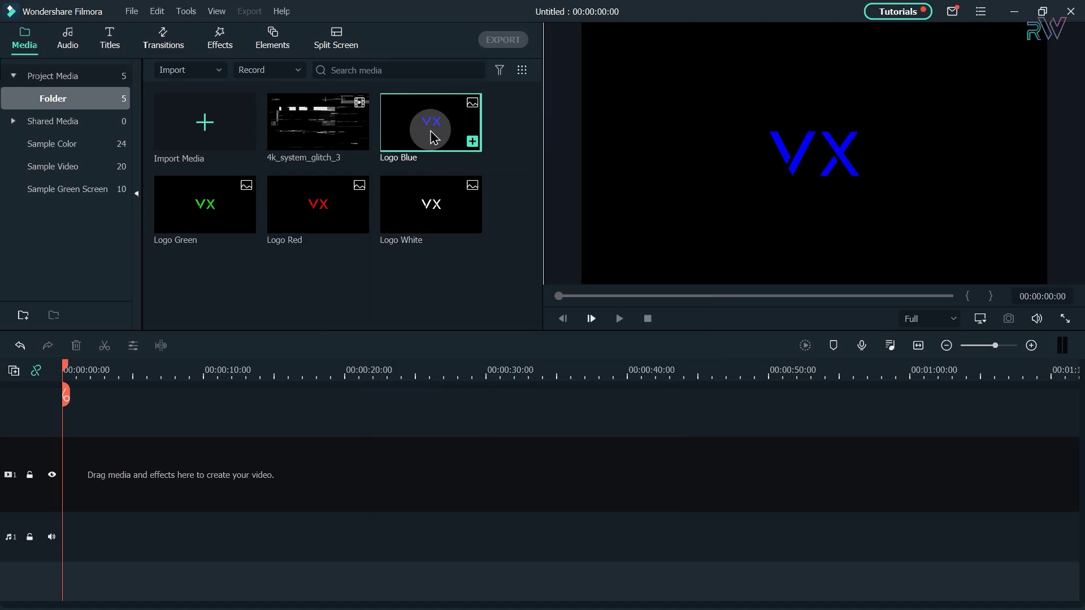
# - Place four 1-frame copies of Logo Blue, Green and Red on tracks 1, 2 and 3
pyautogui.moveTo(433, 138); pyautogui.dragTo(73, 474)
pyautogui.moveTo(994, 345); pyautogui.dragTo(1014, 345)
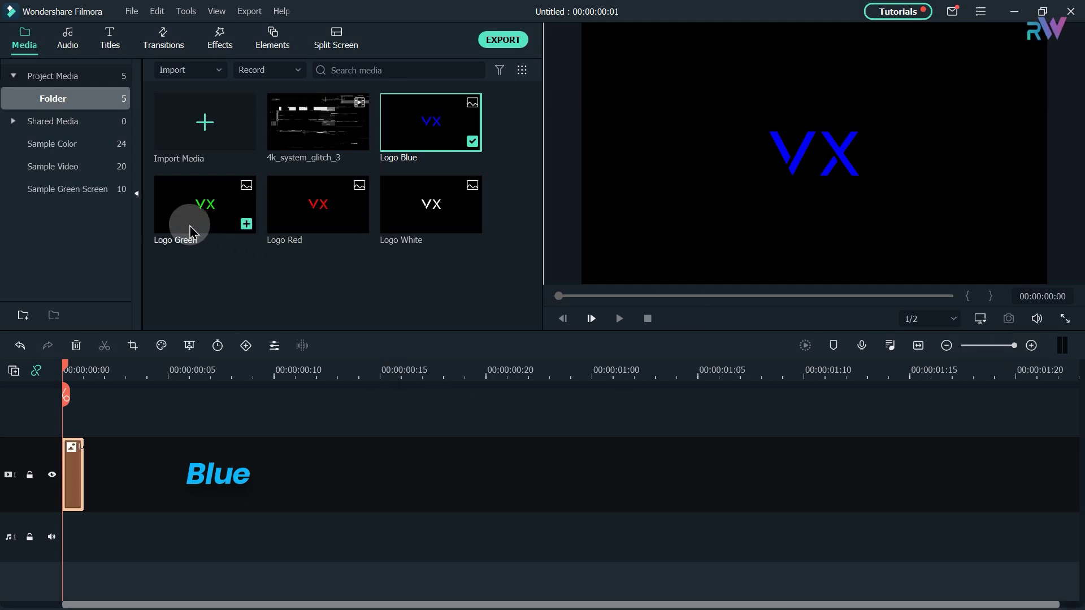
pyautogui.moveTo(216, 216); pyautogui.dragTo(73, 408)
pyautogui.moveTo(322, 214); pyautogui.dragTo(65, 406)
pyautogui.moveTo(79, 449); pyautogui.dragTo(131, 457)
pyautogui.moveTo(205, 205); pyautogui.dragTo(126, 507)
pyautogui.moveTo(431, 122); pyautogui.dragTo(129, 491)
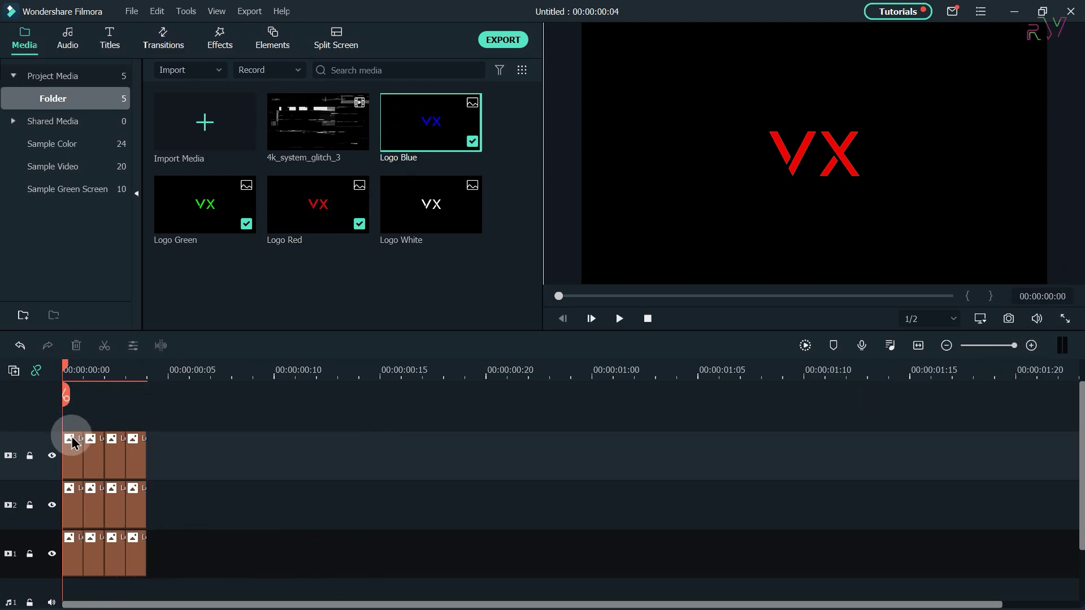
pyautogui.doubleClick(72, 461)
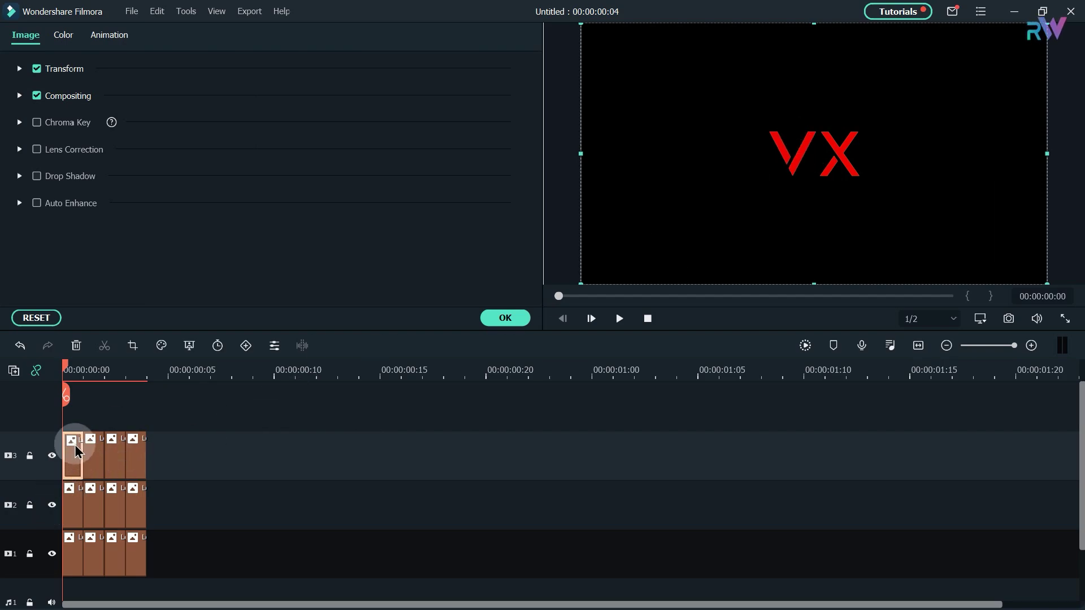
# - Offset the first red logo clip on track 3 to Position X 11, Y -24
pyautogui.click(18, 68)
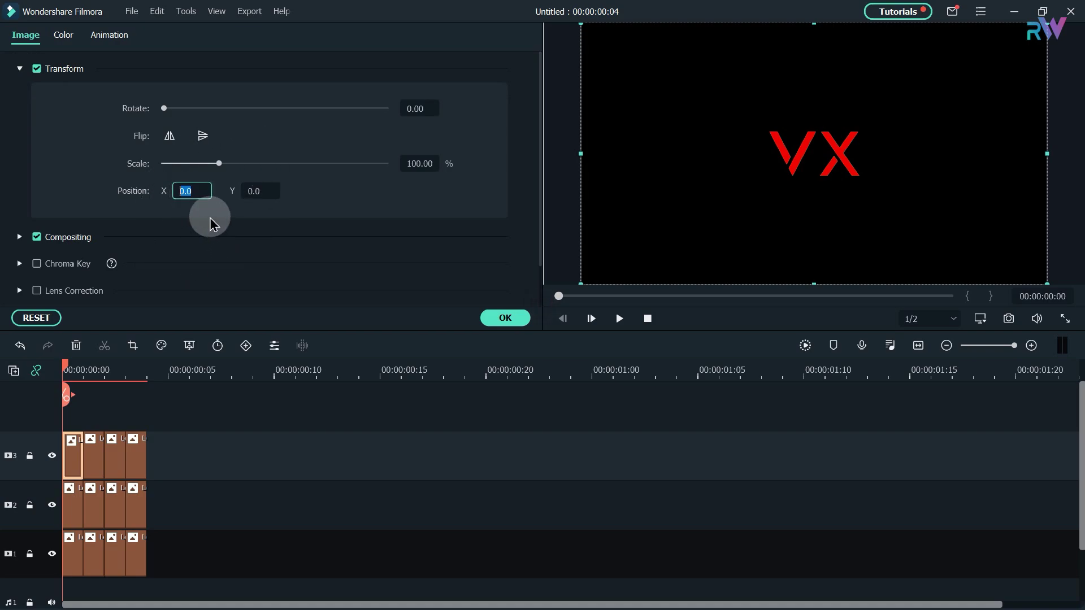
pyautogui.press('Return')
pyautogui.write('-24')
pyautogui.press('Return')
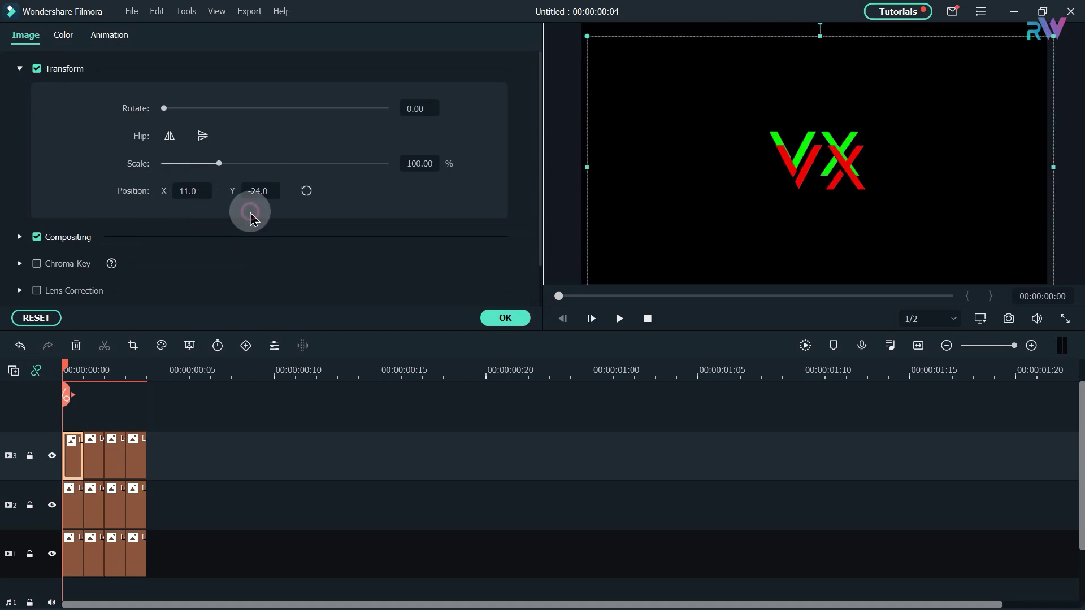
# - Move the first green logo clip on track 2 to Position X 13, Y -20
pyautogui.click(78, 509)
pyautogui.write('13')
pyautogui.press('Tab')
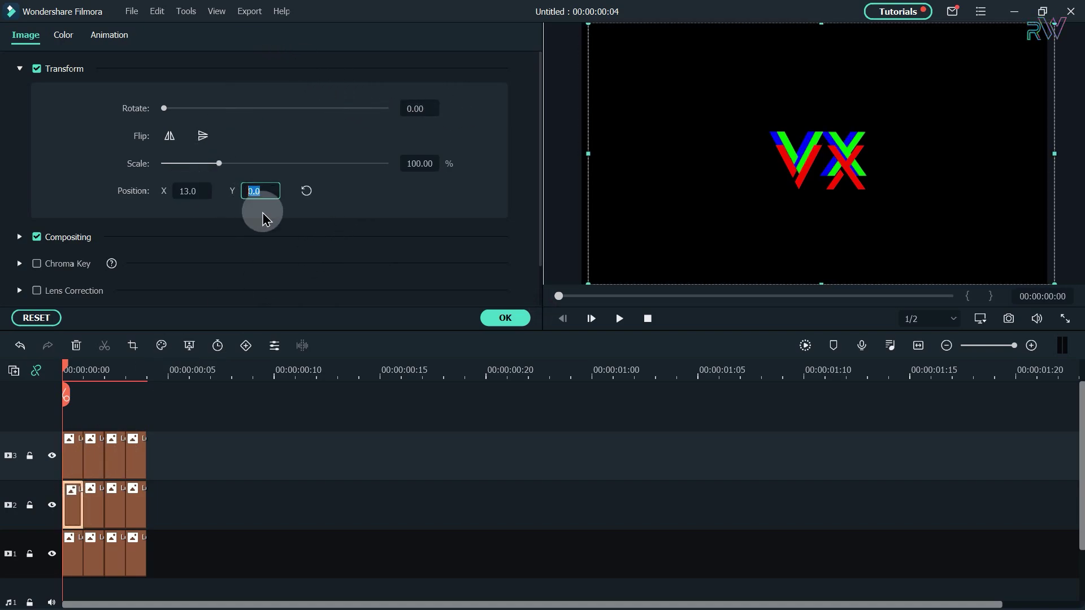
pyautogui.click(275, 216)
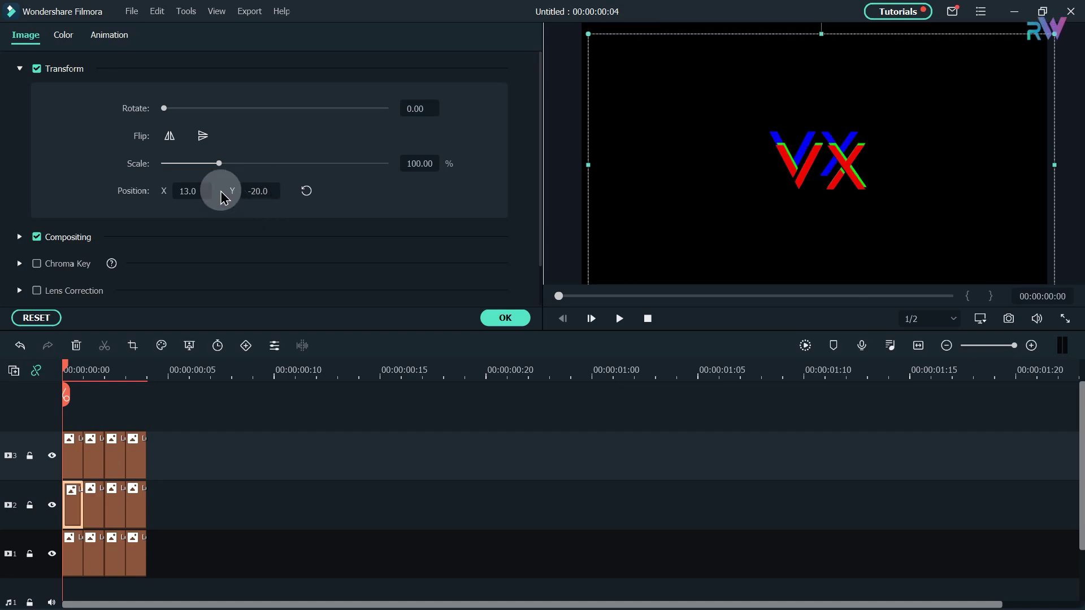
# - Shift the first blue logo clip on track 1 to Y -8 and preview the RGB split
pyautogui.click(78, 561)
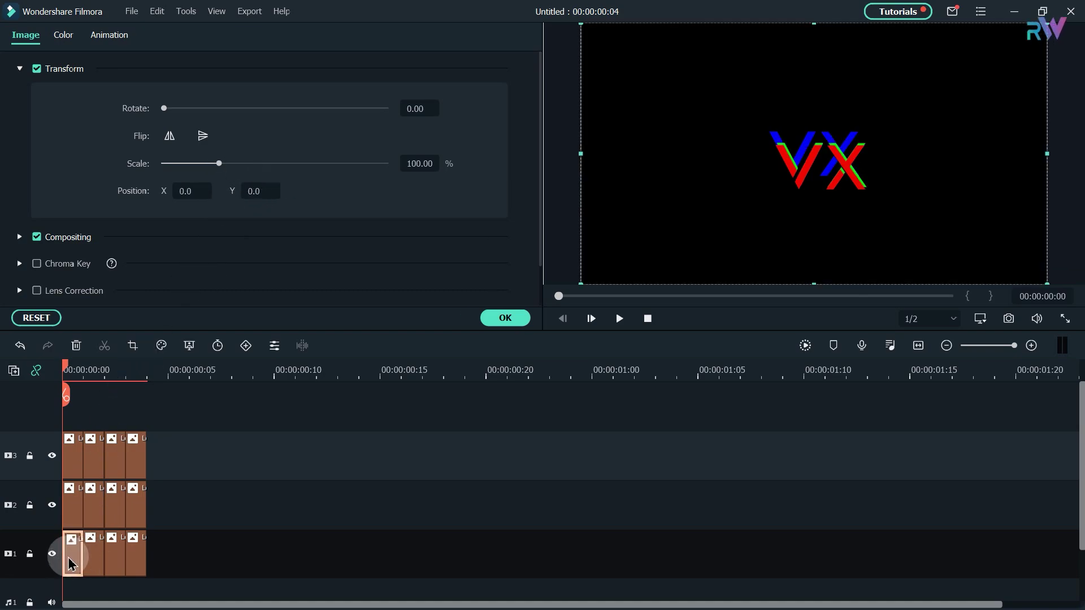
pyautogui.click(255, 202)
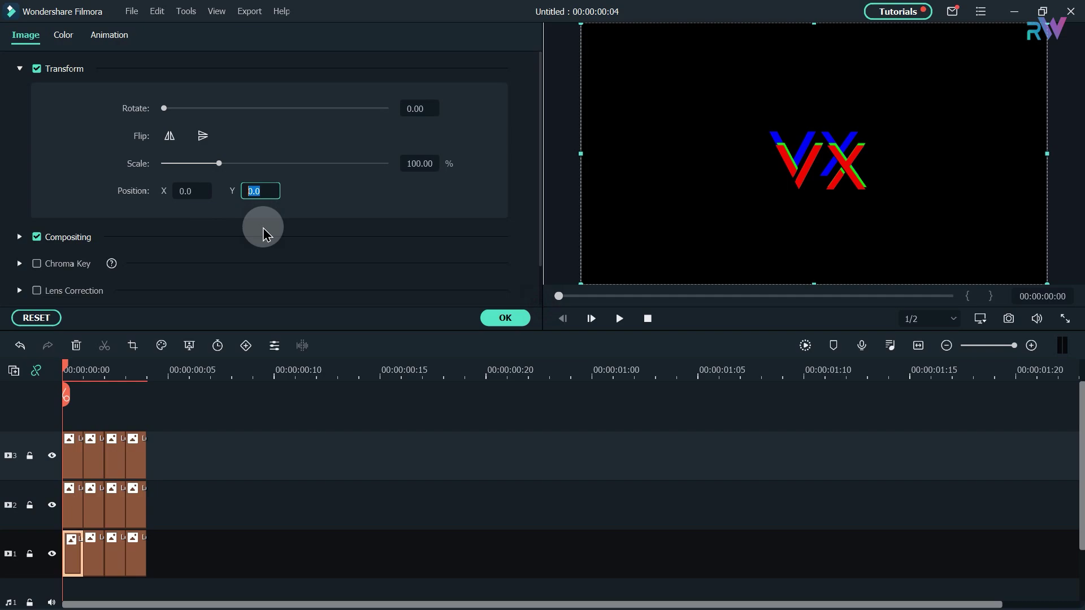
pyautogui.write('-8')
pyautogui.press('Return')
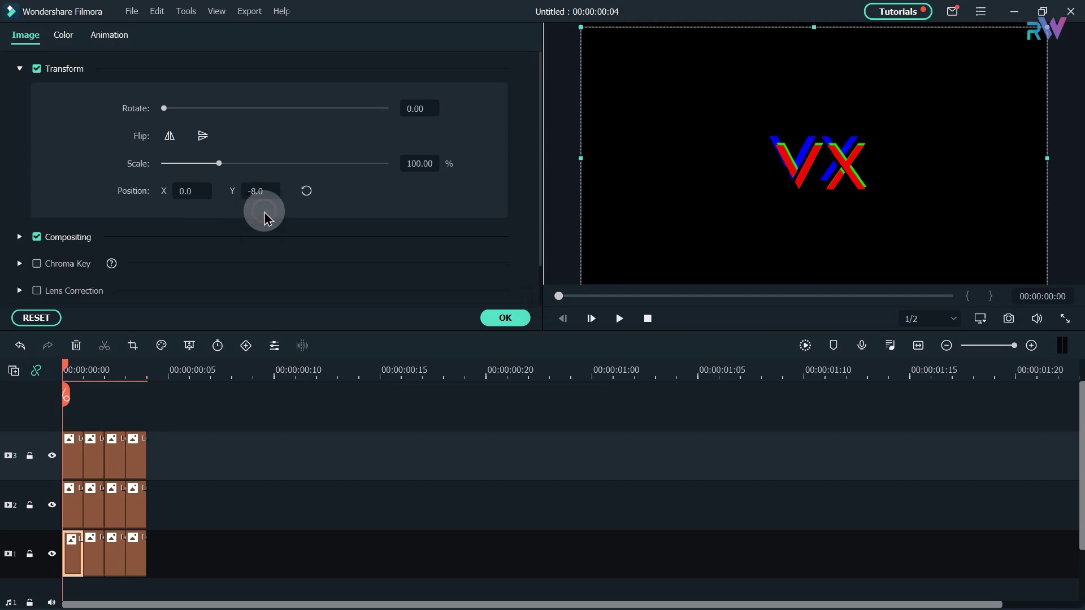
pyautogui.click(96, 450)
pyautogui.click(590, 318)
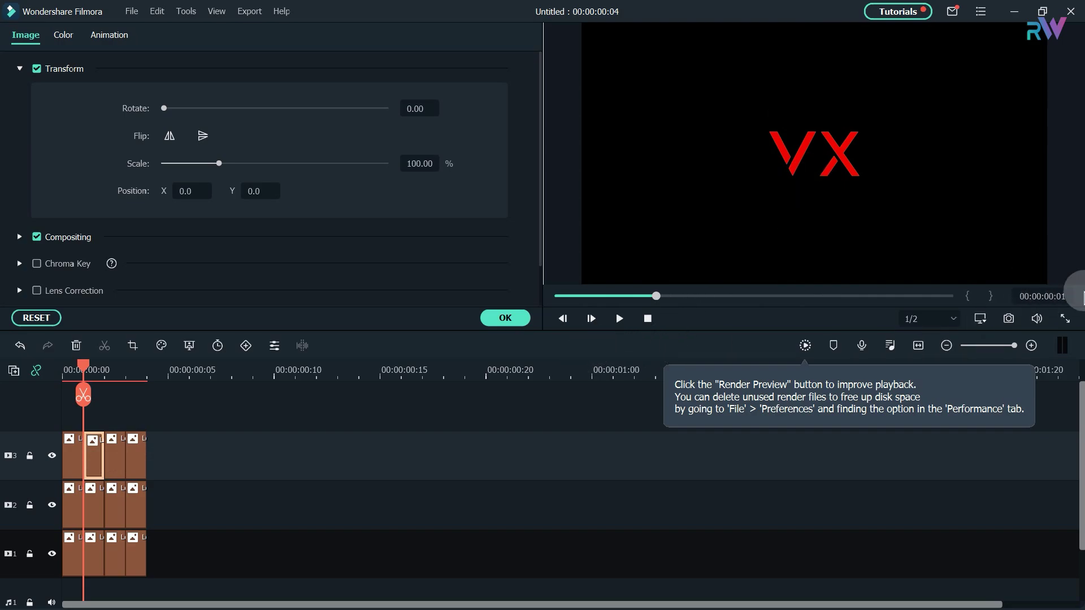
# - Offset the second red logo clip to Position X -11, Y -17
pyautogui.click(192, 191)
pyautogui.write('-1')
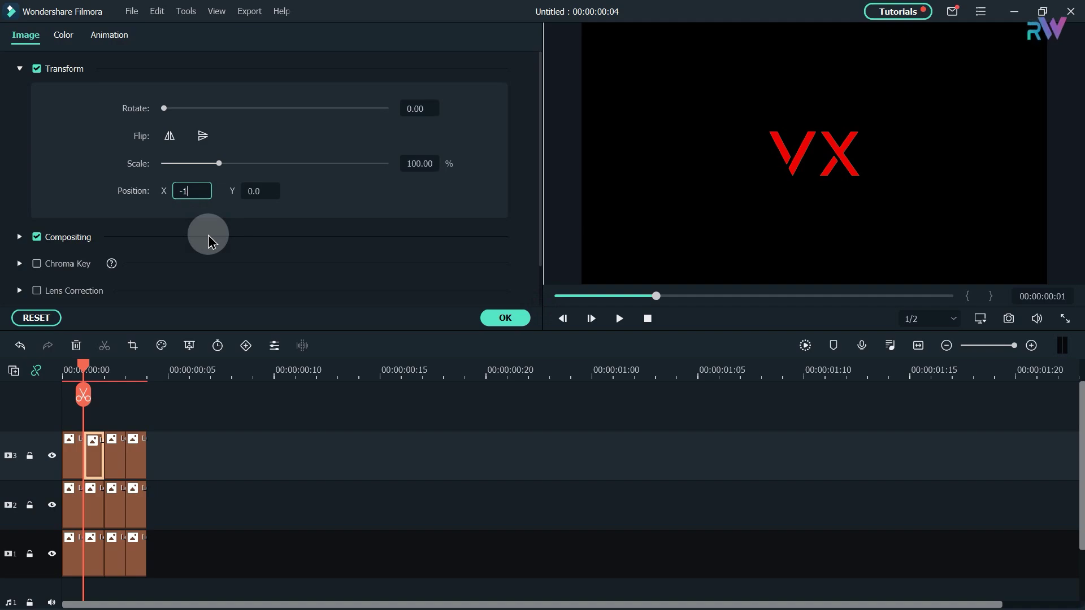
pyautogui.write('1')
pyautogui.press('Return')
pyautogui.click(260, 191)
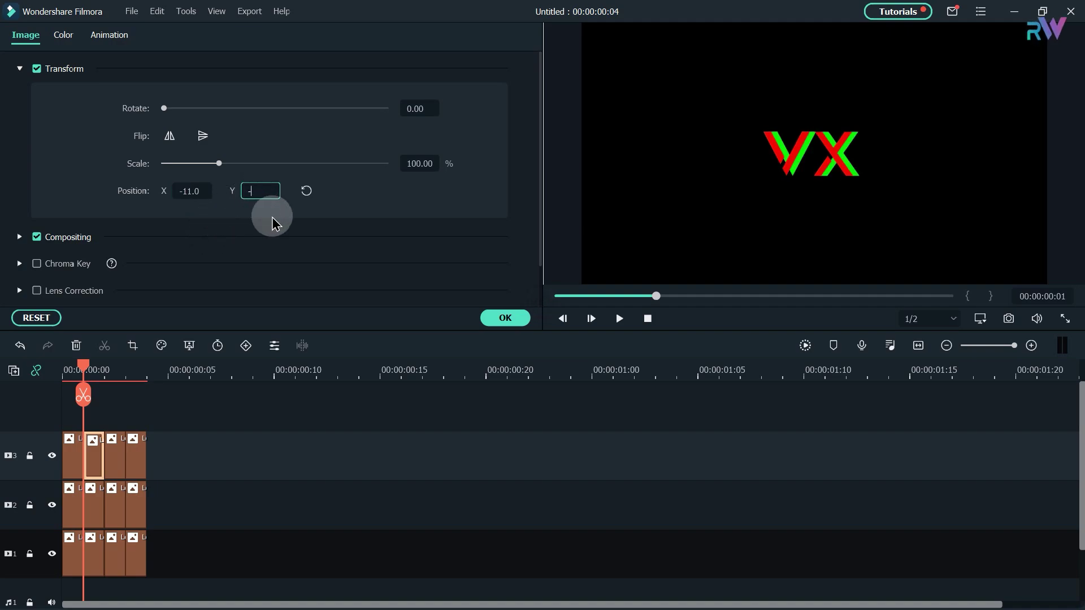
pyautogui.write('-17')
pyautogui.press('Return')
# - Set the second green logo to X -10, Y -9 and the second blue logo to X -40
pyautogui.click(95, 508)
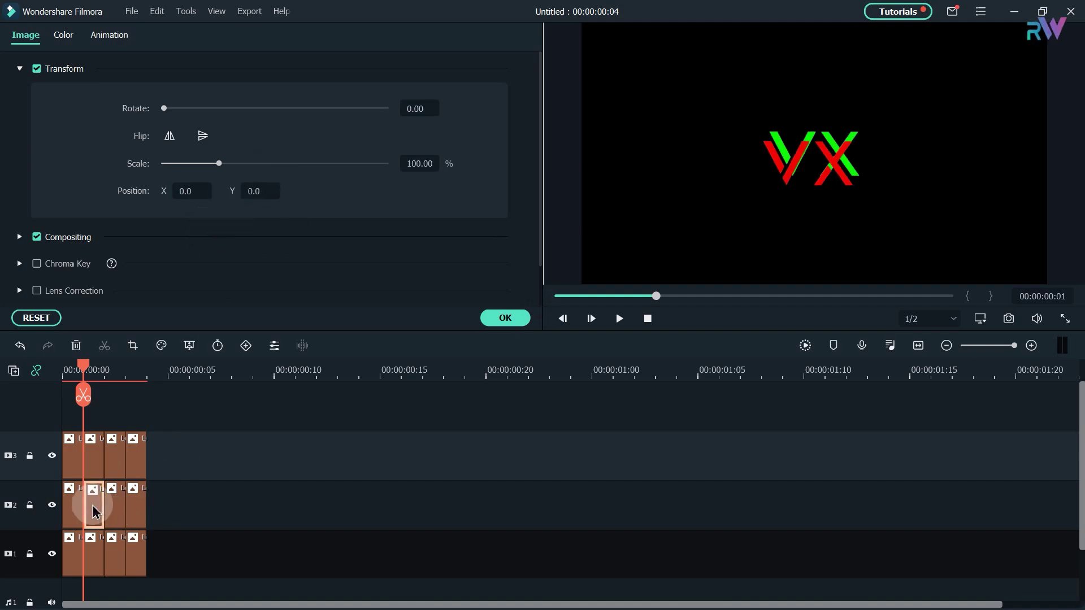
pyautogui.write('-10')
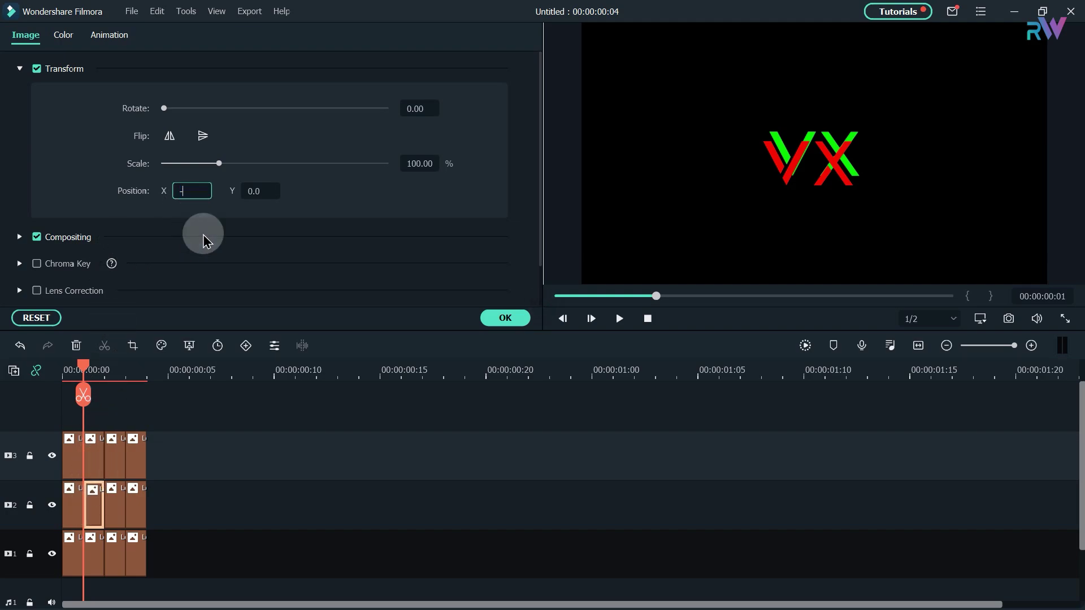
pyautogui.click(207, 220)
pyautogui.write('-9')
pyautogui.press('Return')
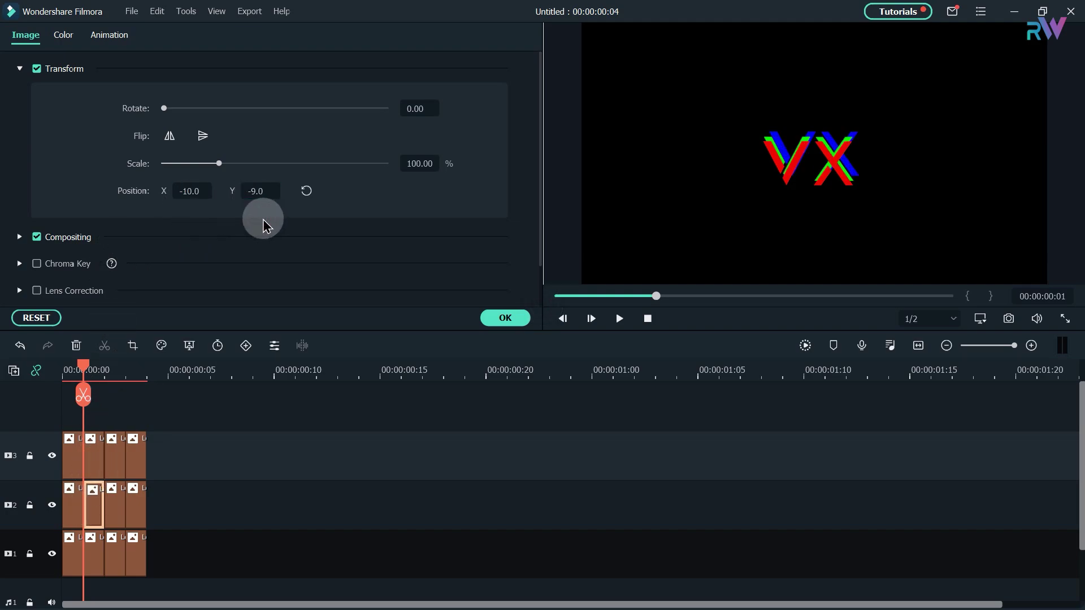
pyautogui.click(92, 551)
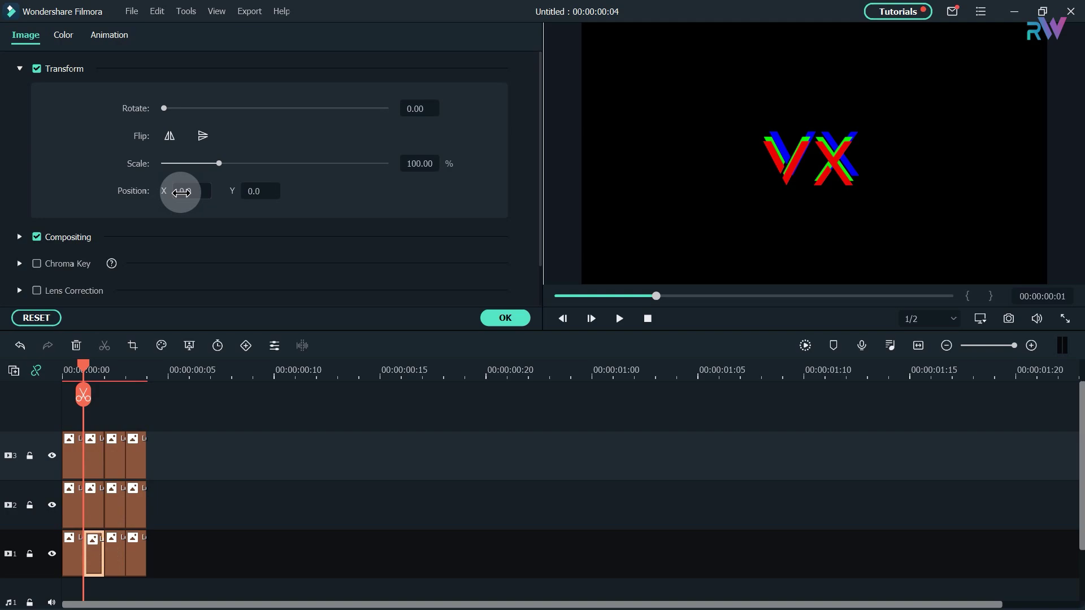
pyautogui.press('Return')
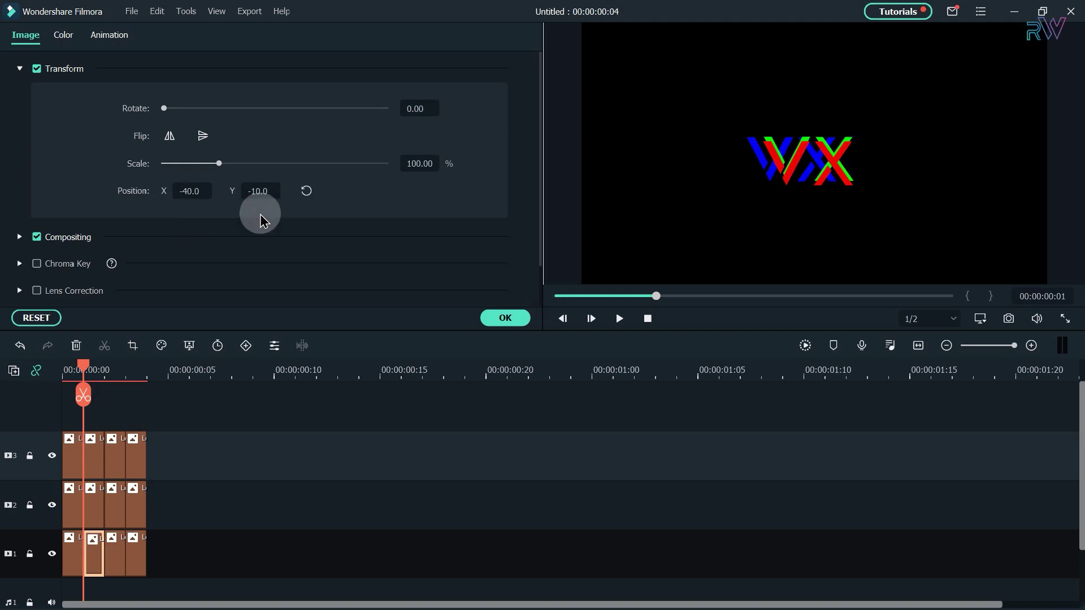
pyautogui.click(592, 319)
# - Adjust the third red clip and move the third green logo to X -18, Y 15
pyautogui.click(124, 459)
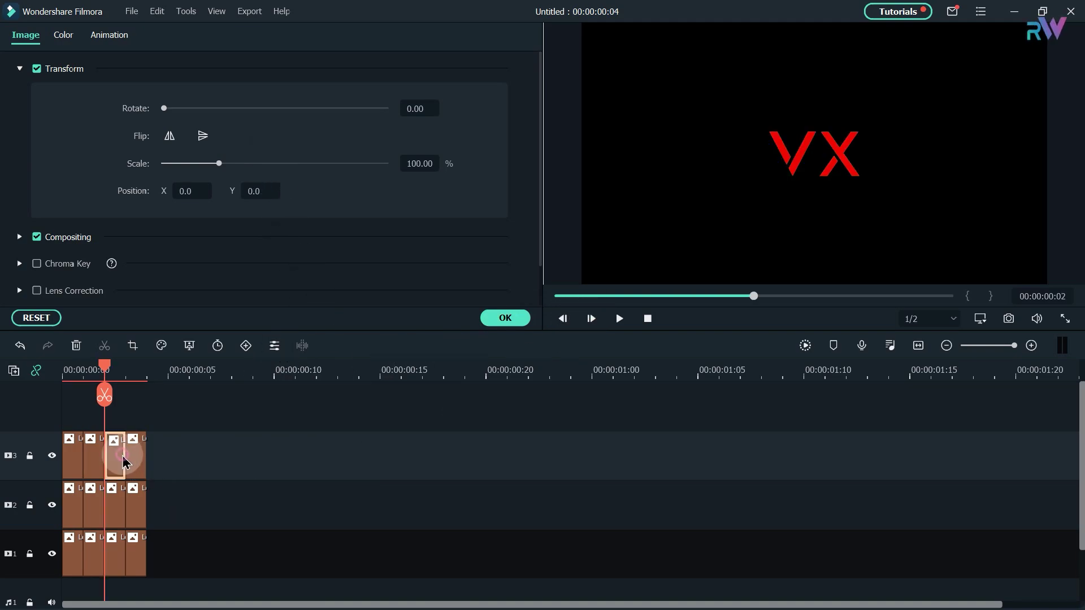
pyautogui.click(190, 191)
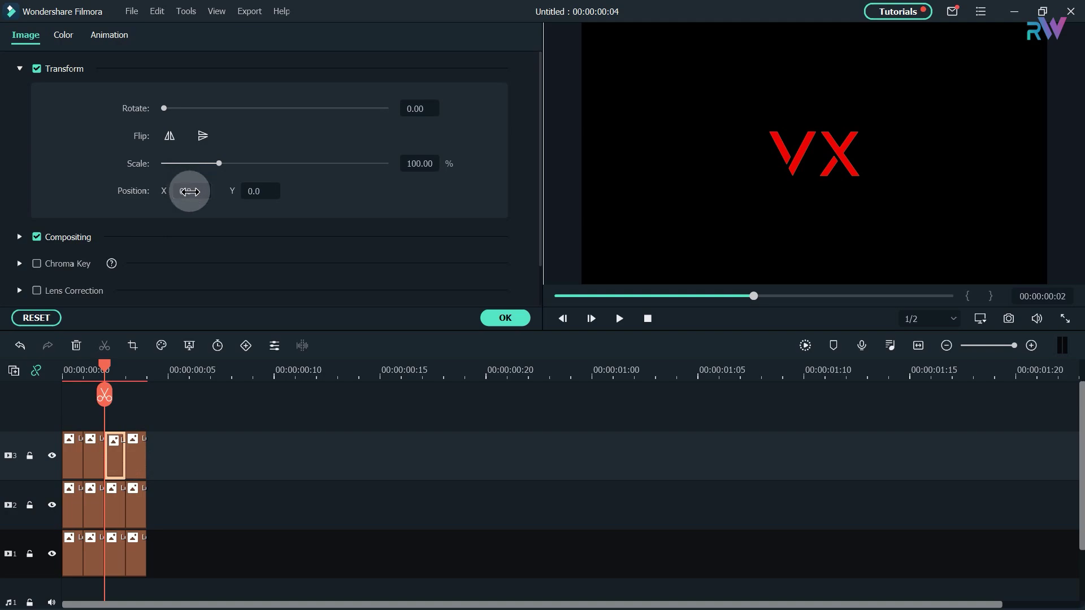
pyautogui.click(115, 503)
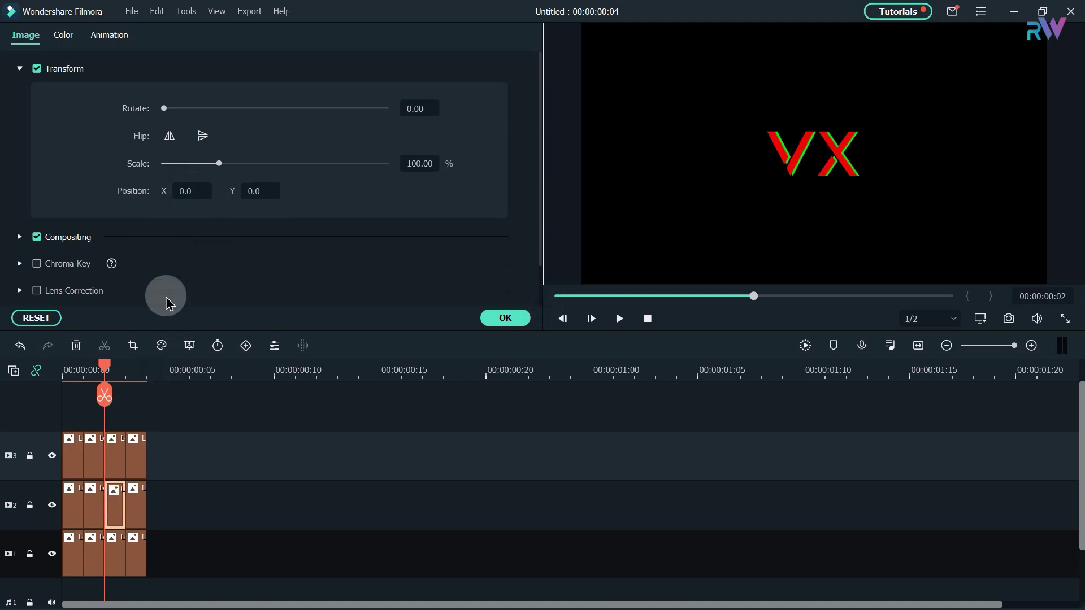
pyautogui.click(185, 192)
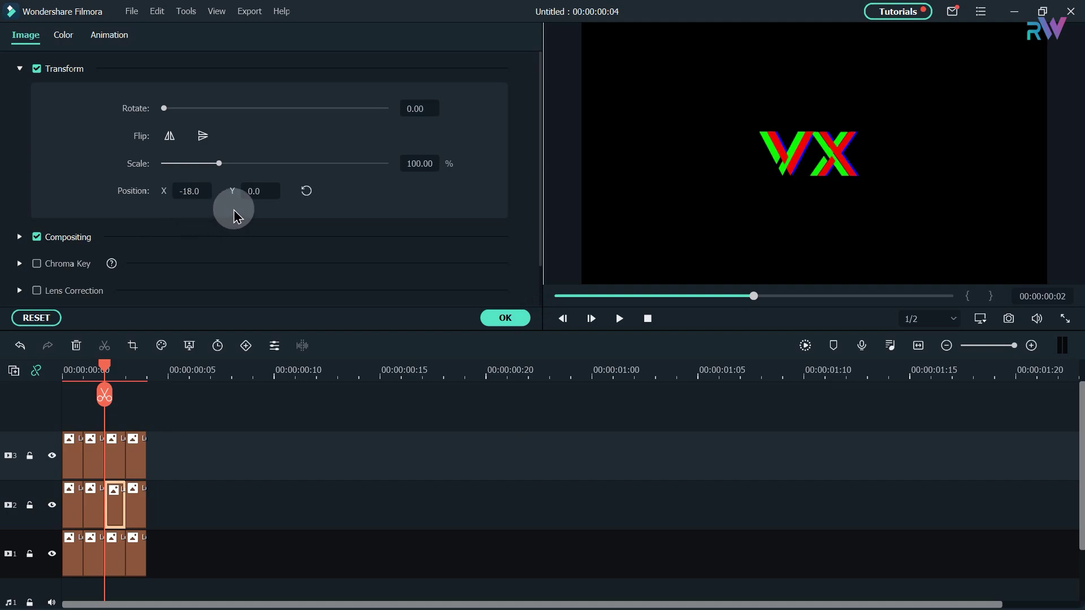
pyautogui.click(257, 192)
pyautogui.write('15')
pyautogui.press('Return')
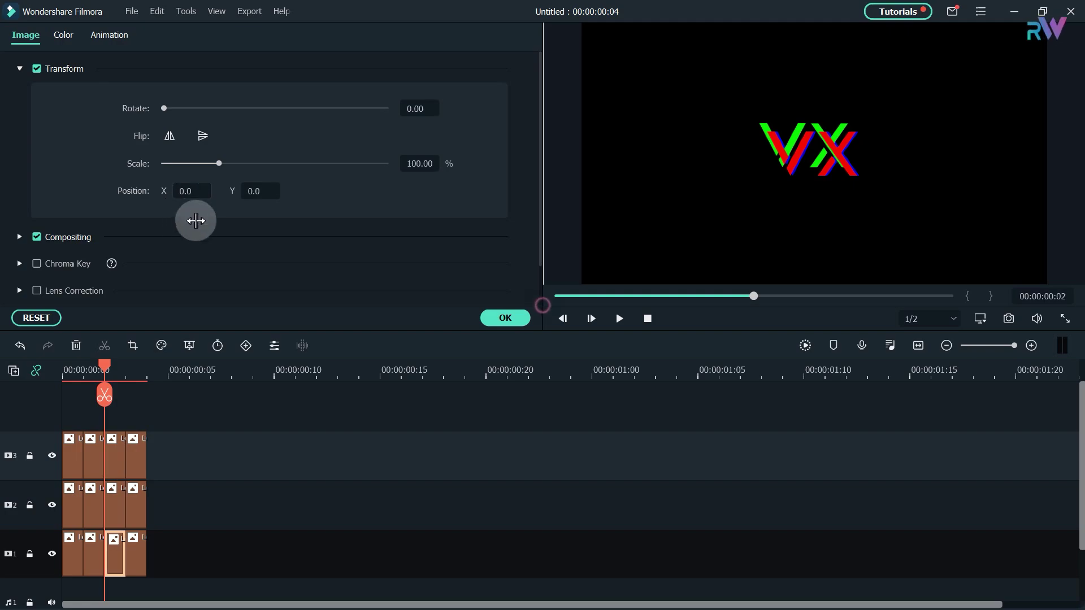
# - Offset the third blue logo to Position X -53, Y -21
pyautogui.write('-53')
pyautogui.press('Tab')
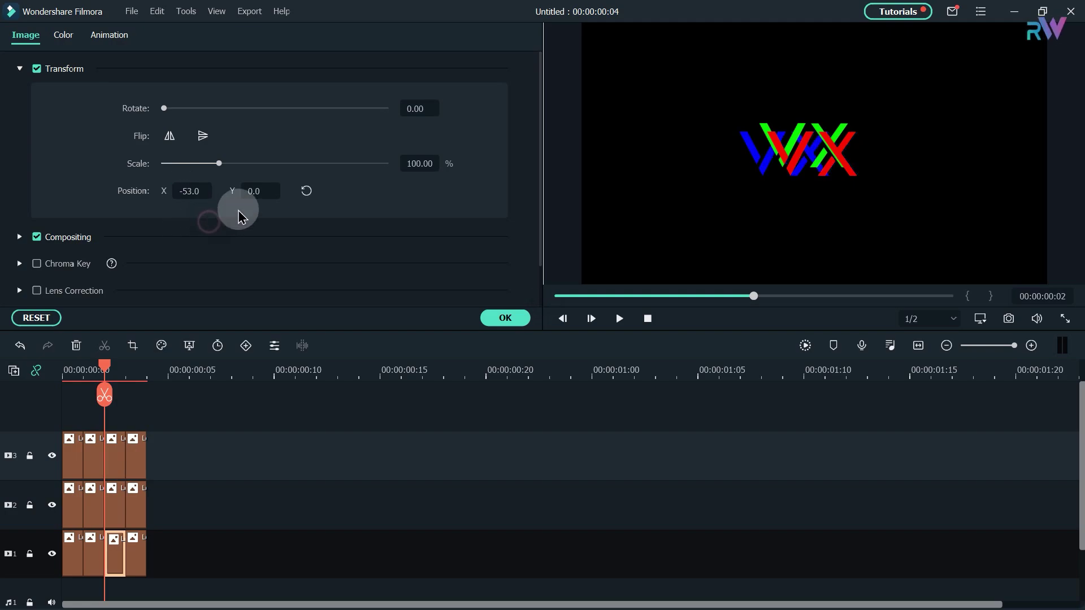
pyautogui.write('-21')
pyautogui.press('Return')
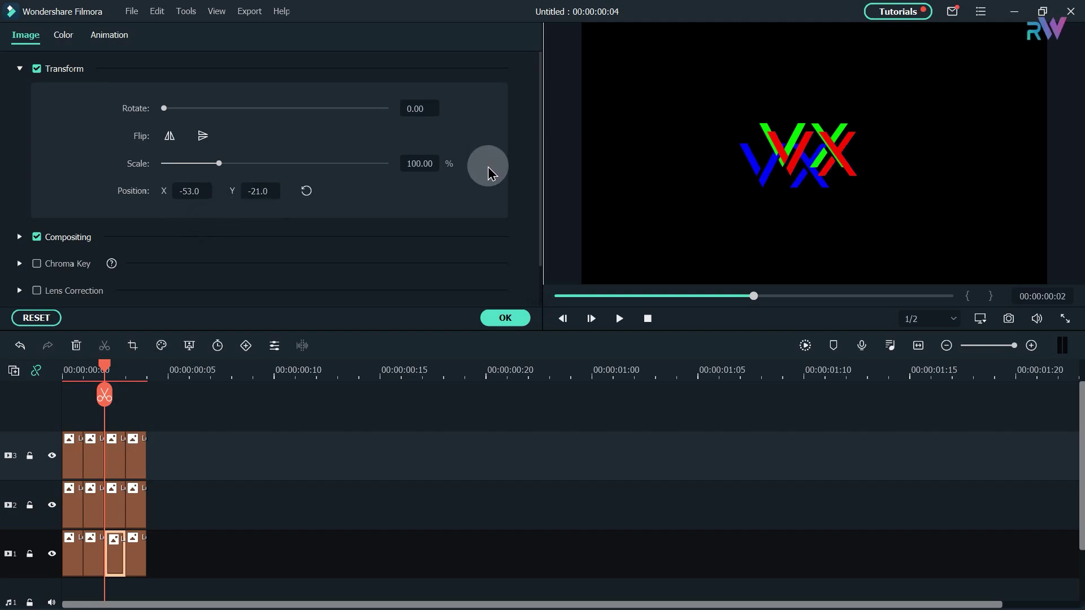
pyautogui.click(590, 320)
# - Set the fourth green logo clip's Position X to -18
pyautogui.click(132, 459)
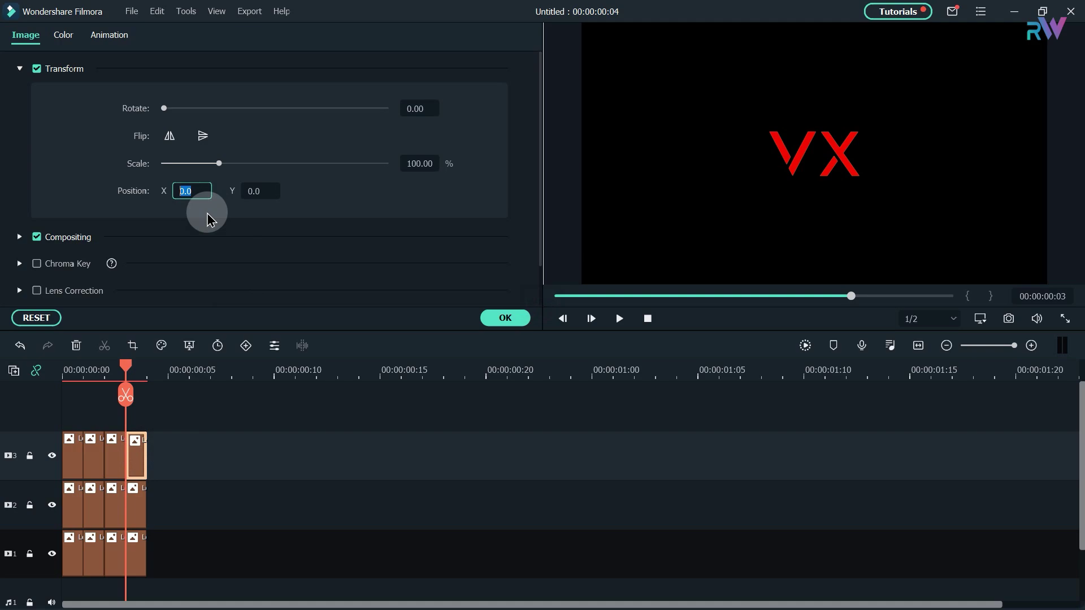
pyautogui.click(144, 509)
pyautogui.click(186, 193)
pyautogui.write('-')
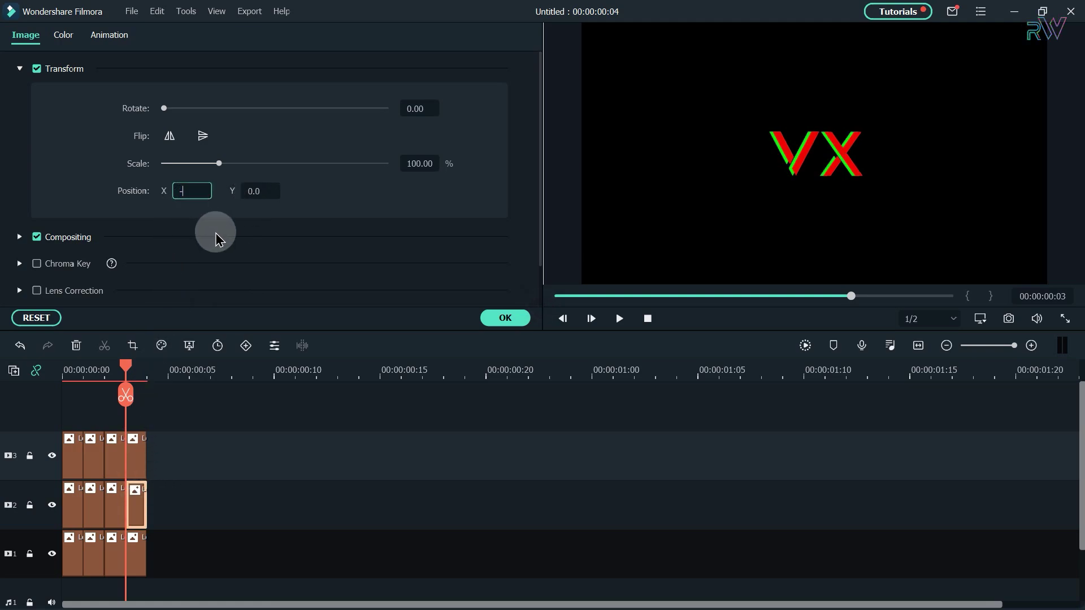
pyautogui.write('18')
pyautogui.click(218, 222)
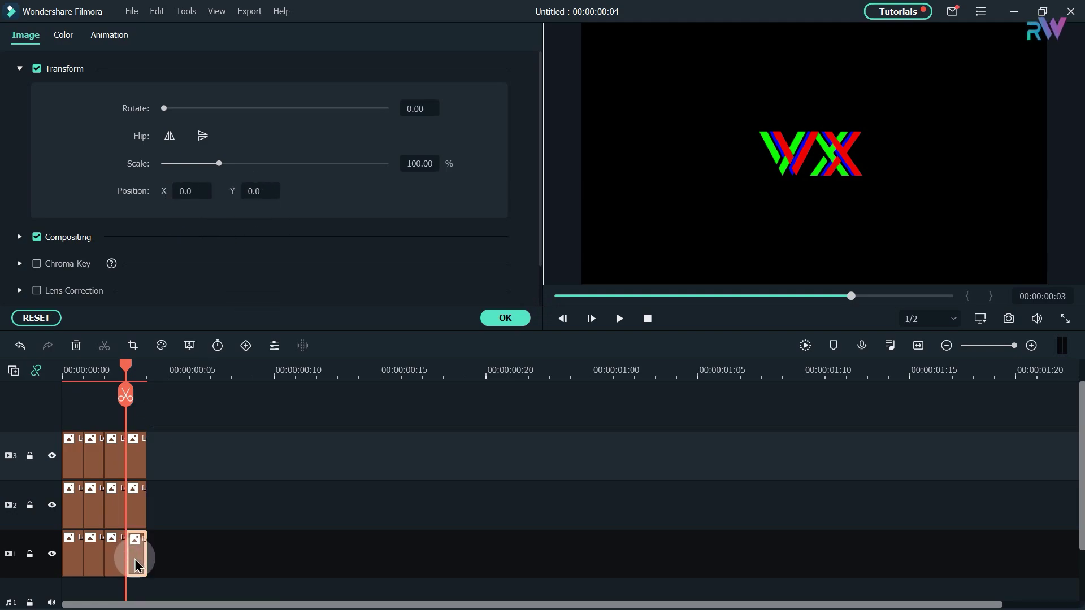
# - Offset the fourth blue logo to X -31, Y -21 and apply the clip settings
pyautogui.click(195, 190)
pyautogui.write('-31')
pyautogui.click(246, 187)
pyautogui.write('-21')
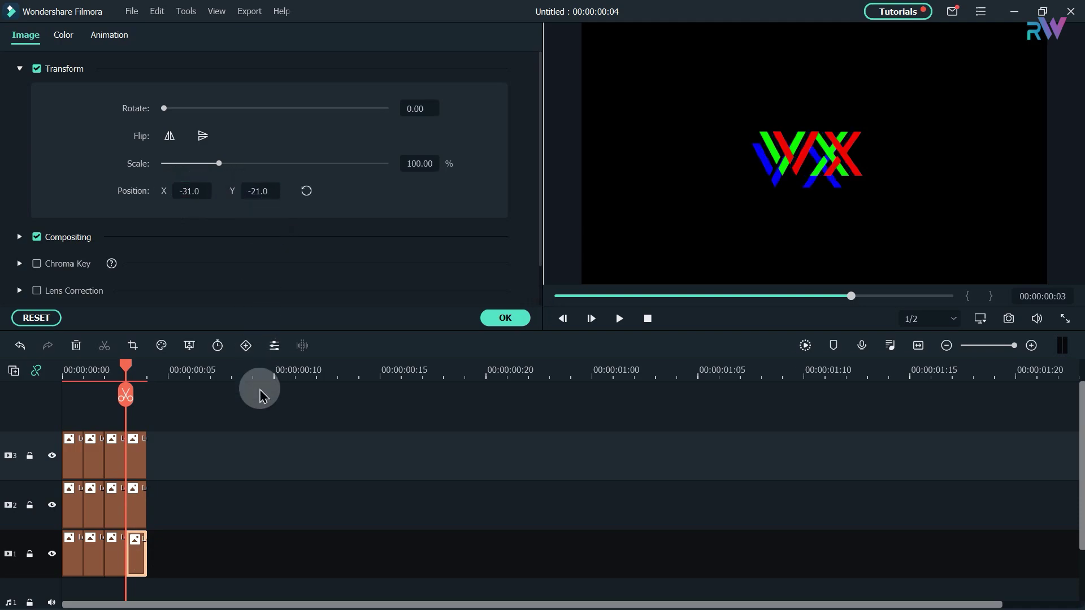
pyautogui.click(498, 317)
pyautogui.click(181, 509)
pyautogui.click(564, 296)
# - Add Logo White to track 3, trim off its tail at the playhead, and move it to track 2
pyautogui.moveTo(421, 206); pyautogui.dragTo(506, 459)
pyautogui.moveTo(378, 368); pyautogui.dragTo(337, 367)
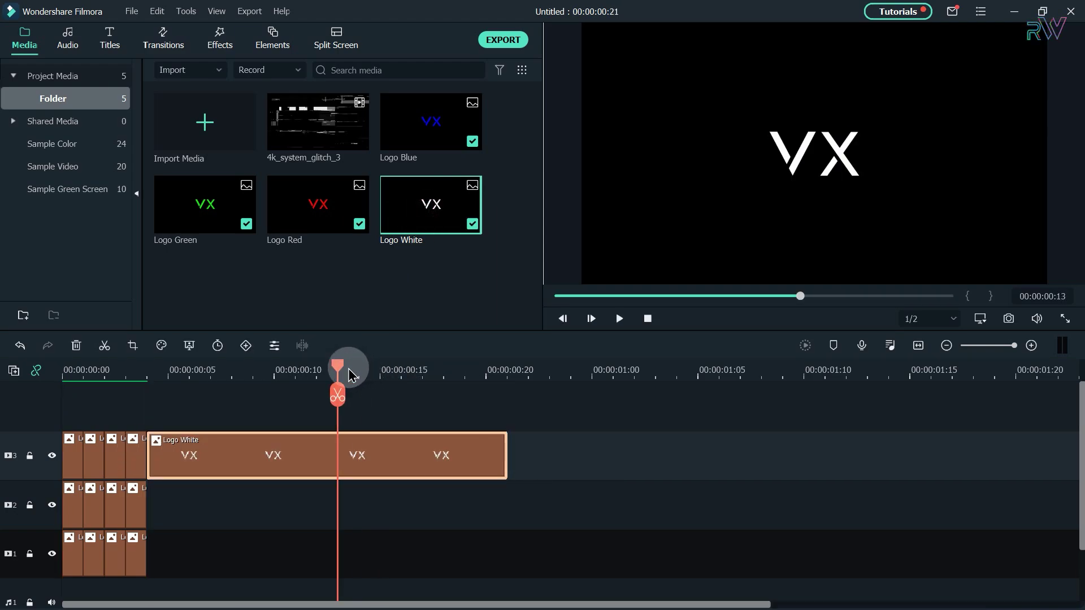
pyautogui.click(337, 395)
pyautogui.press('Delete')
pyautogui.moveTo(226, 456); pyautogui.dragTo(226, 503)
pyautogui.click(368, 479)
# - Place the 4k_system_glitch_3 footage on track 3 starting at frame 5
pyautogui.click(146, 368)
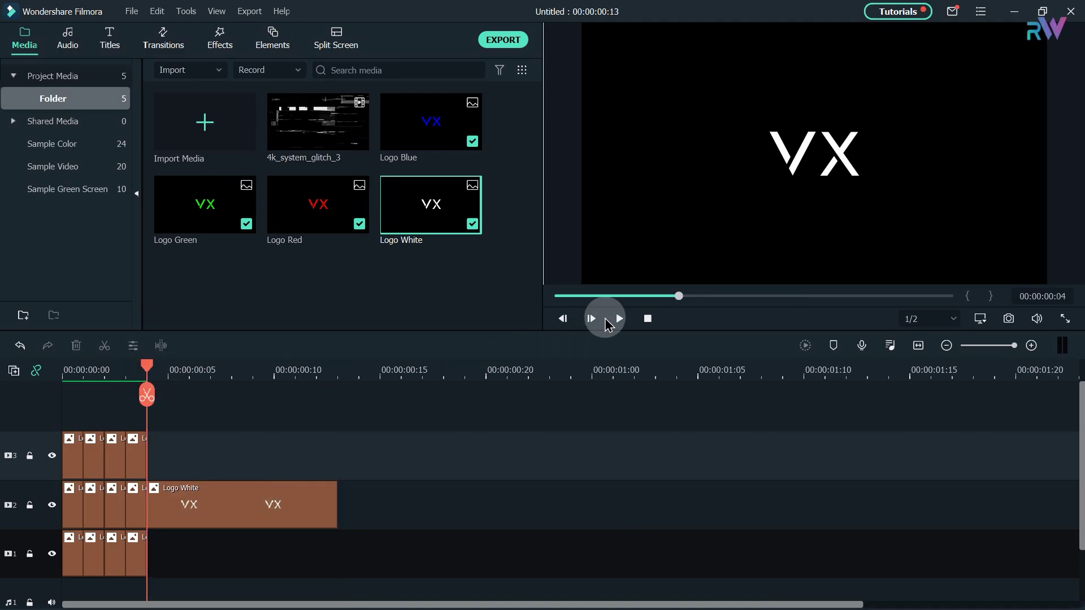
pyautogui.click(591, 318)
pyautogui.moveTo(285, 136); pyautogui.dragTo(166, 452)
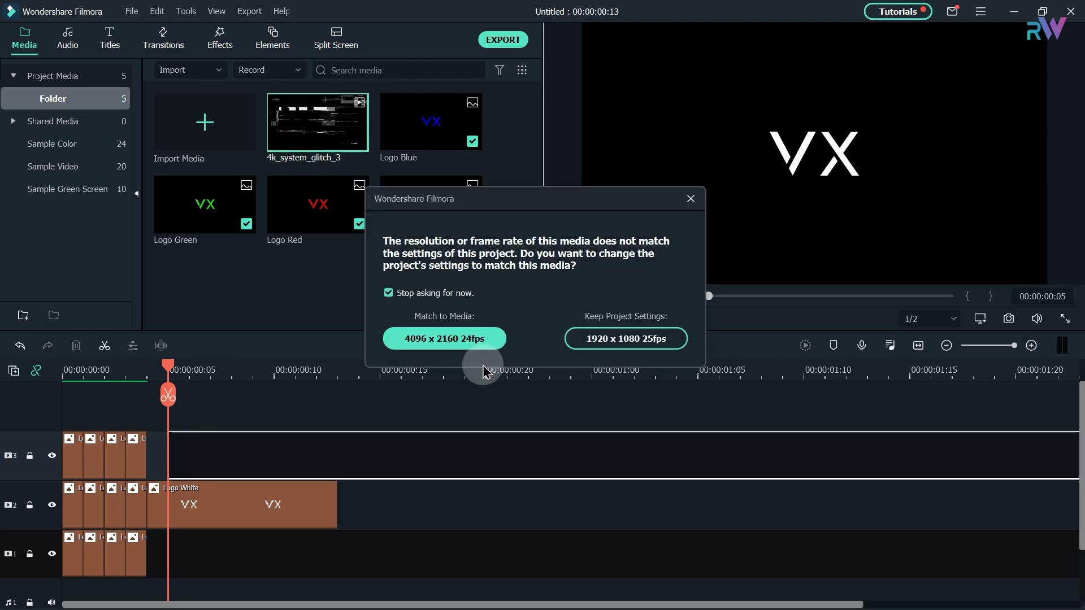
# - Keep the 1920 x 1080 25fps project settings and cut the glitch clip off at frame 10
pyautogui.click(639, 339)
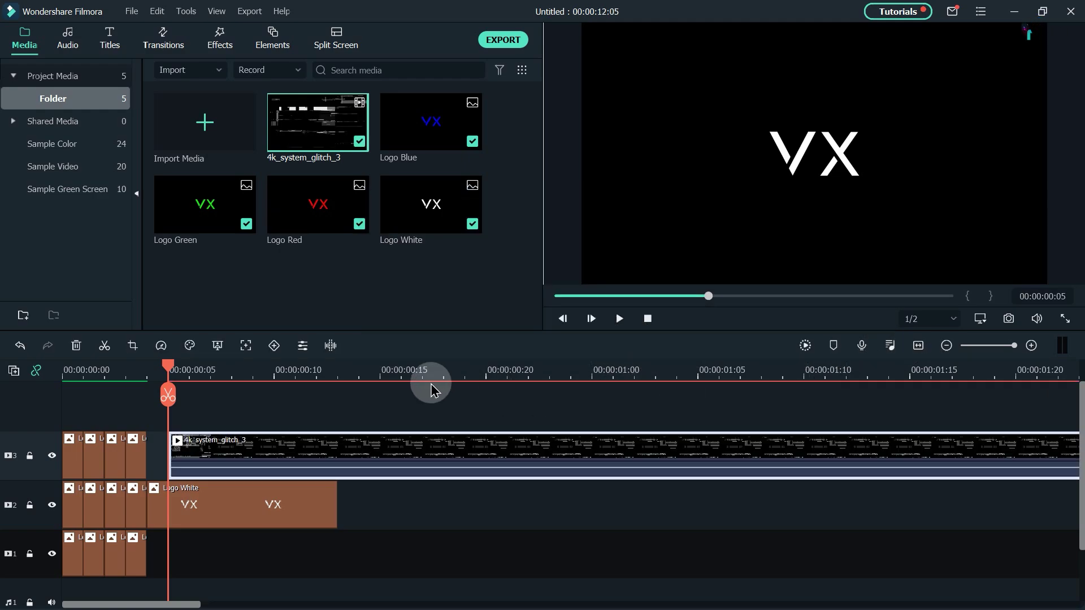
pyautogui.click(314, 373)
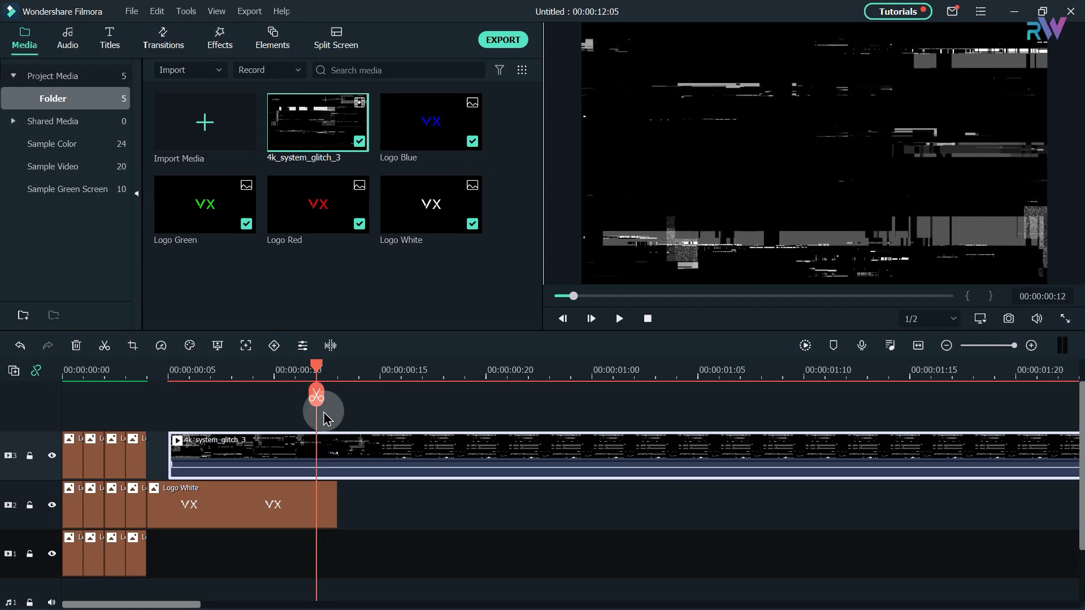
pyautogui.click(317, 394)
pyautogui.click(363, 443)
pyautogui.press('Delete')
pyautogui.click(231, 373)
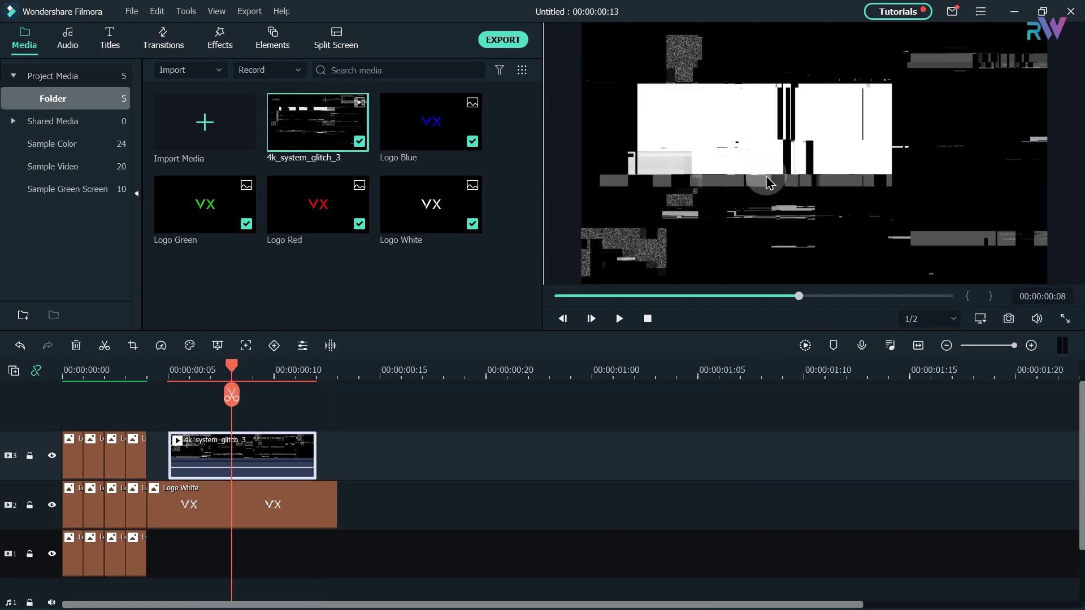
# - Set the glitch clip's Compositing blending mode to Linear Burn
pyautogui.doubleClick(269, 447)
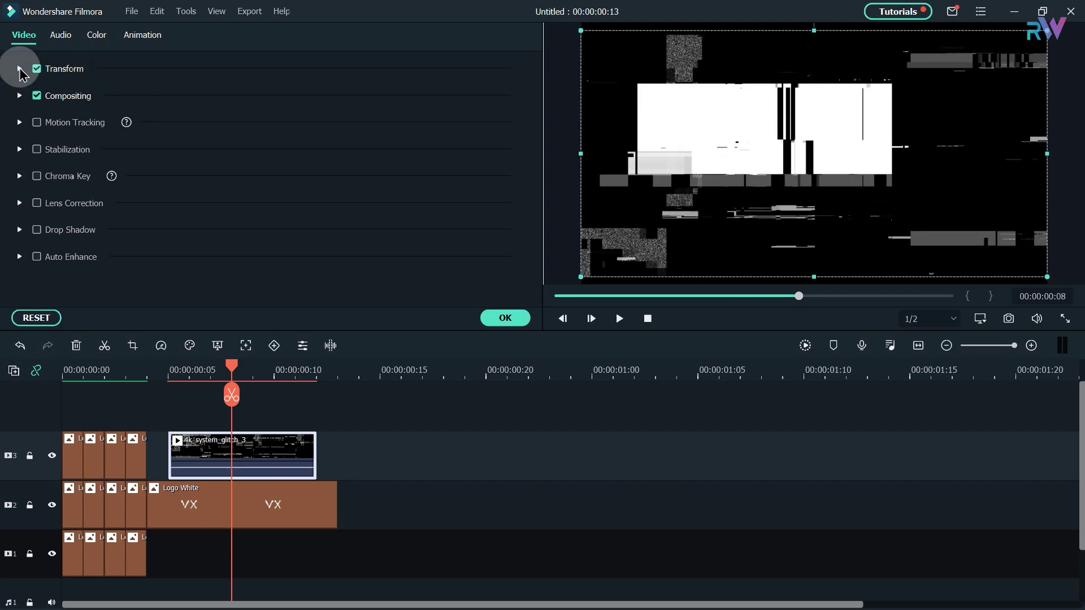
pyautogui.click(19, 95)
pyautogui.click(228, 138)
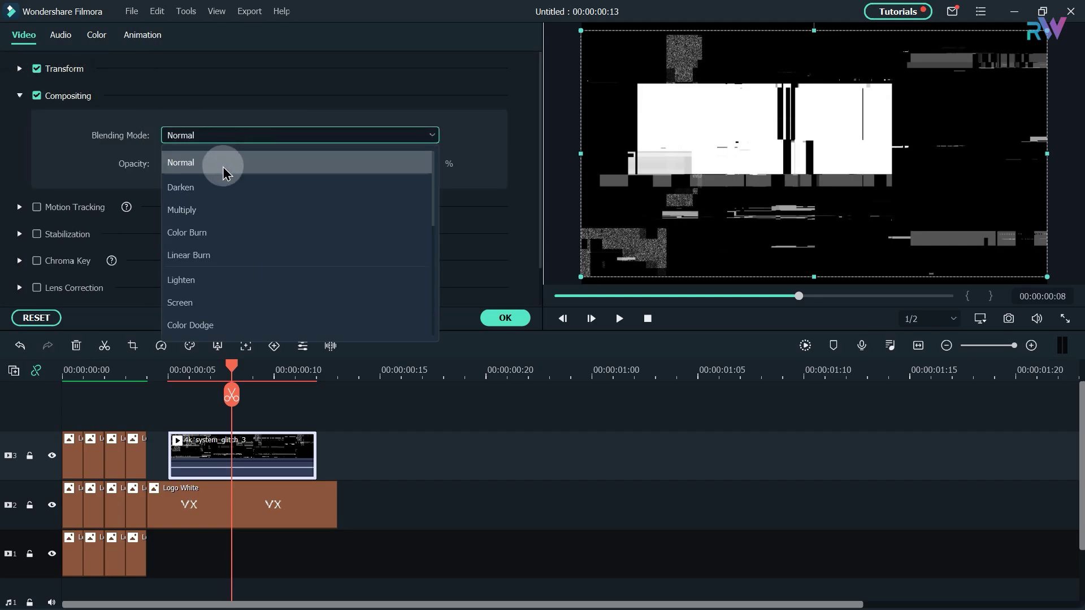
pyautogui.click(222, 257)
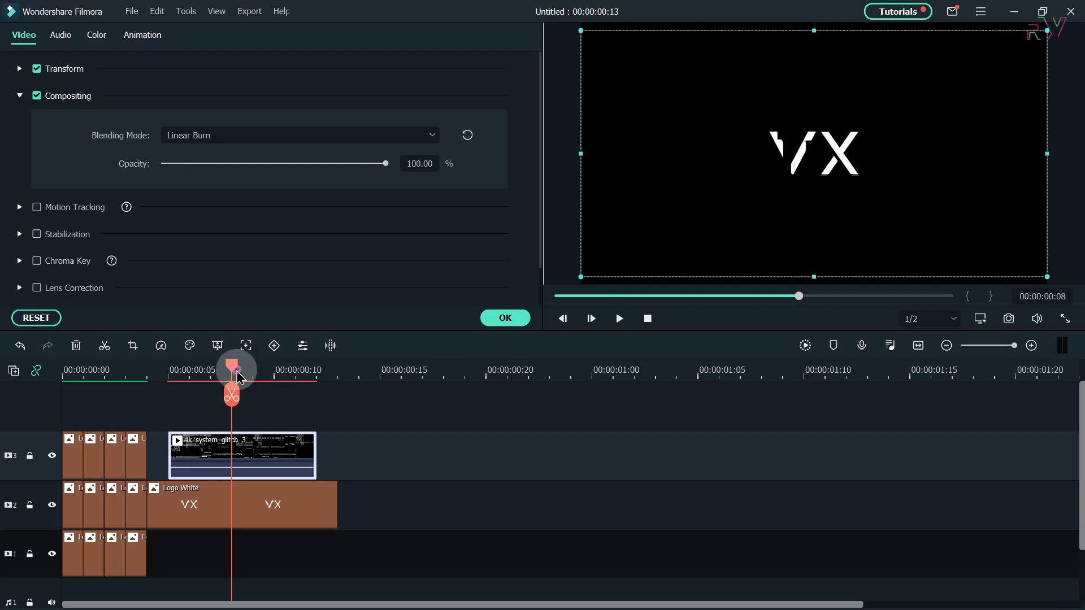
pyautogui.moveTo(235, 365); pyautogui.dragTo(253, 369)
pyautogui.click(275, 374)
pyautogui.click(511, 320)
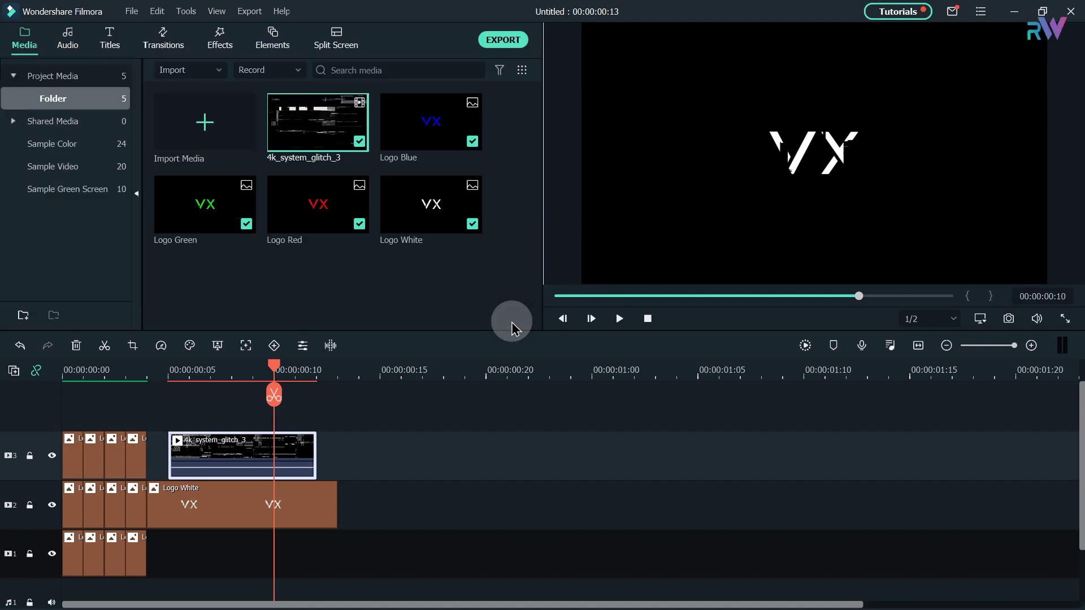
# - From frame 13, add three Logo Red clips on track 3, Logo Green on track 2, Logo Blue on track 1
pyautogui.moveTo(274, 373); pyautogui.dragTo(338, 370)
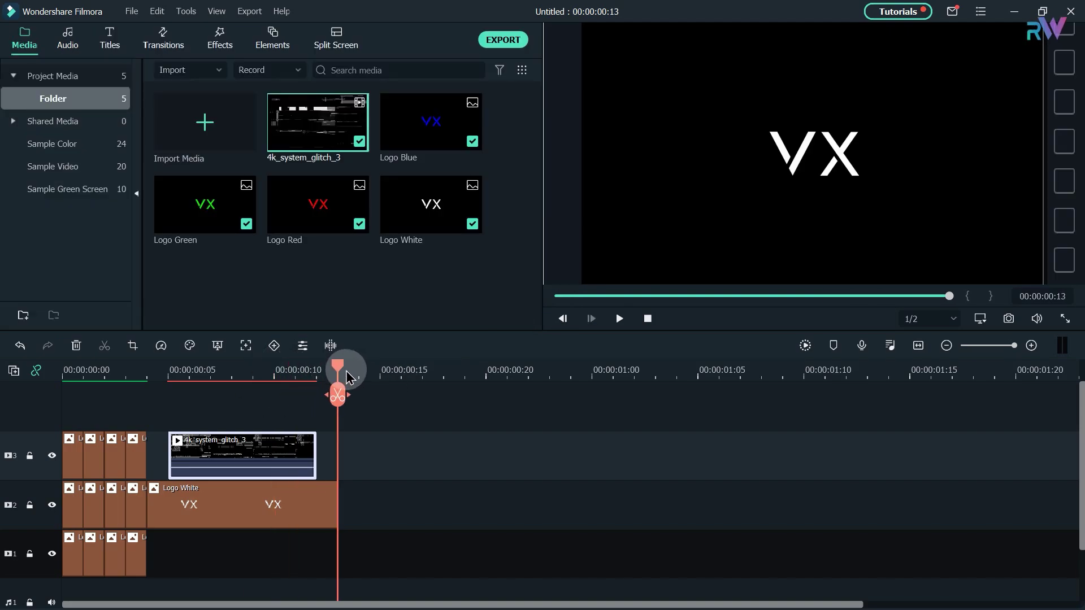
pyautogui.moveTo(344, 231); pyautogui.dragTo(347, 452)
pyautogui.moveTo(327, 248); pyautogui.dragTo(369, 452)
pyautogui.moveTo(323, 221); pyautogui.dragTo(390, 452)
pyautogui.moveTo(204, 203); pyautogui.dragTo(345, 511)
pyautogui.moveTo(431, 122); pyautogui.dragTo(370, 554)
pyautogui.moveTo(437, 148); pyautogui.dragTo(417, 536)
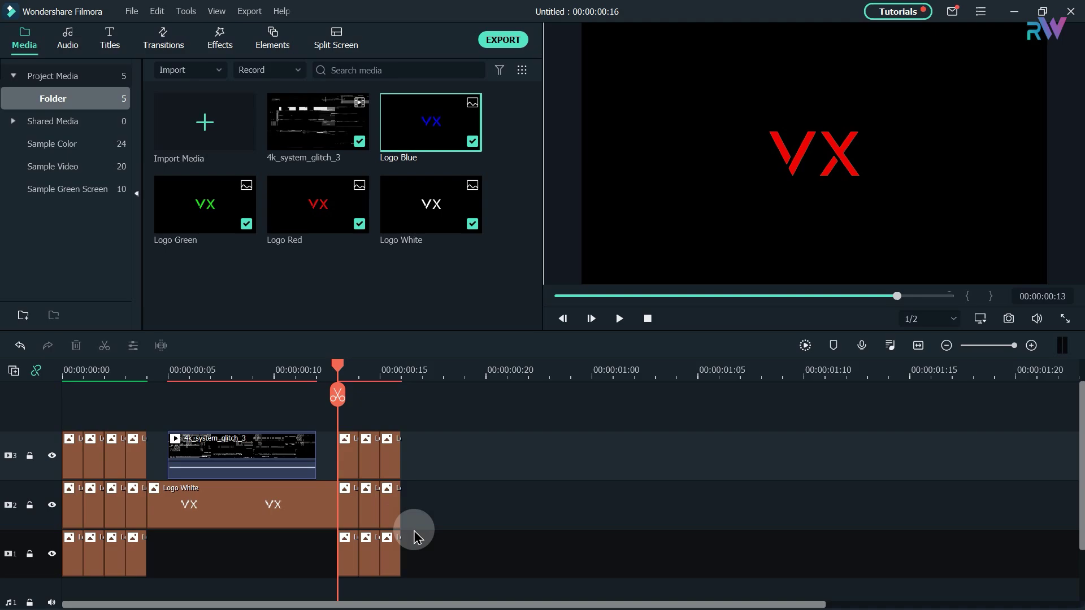
pyautogui.scroll(-1, 489, 441)
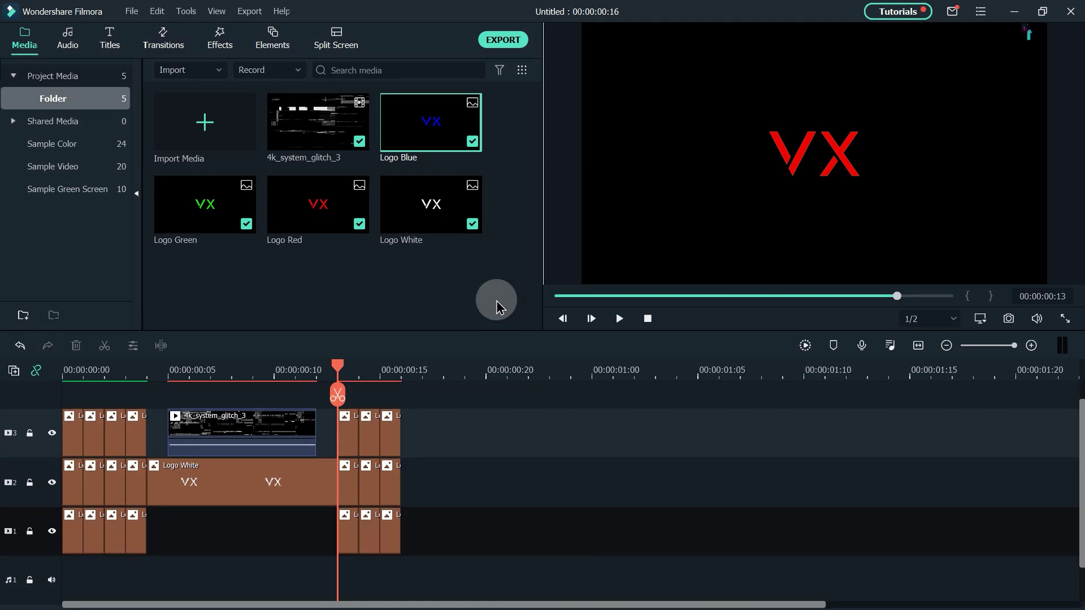
# - Offset the frame-13 red logo clip to Position X -2, Y 6
pyautogui.doubleClick(347, 433)
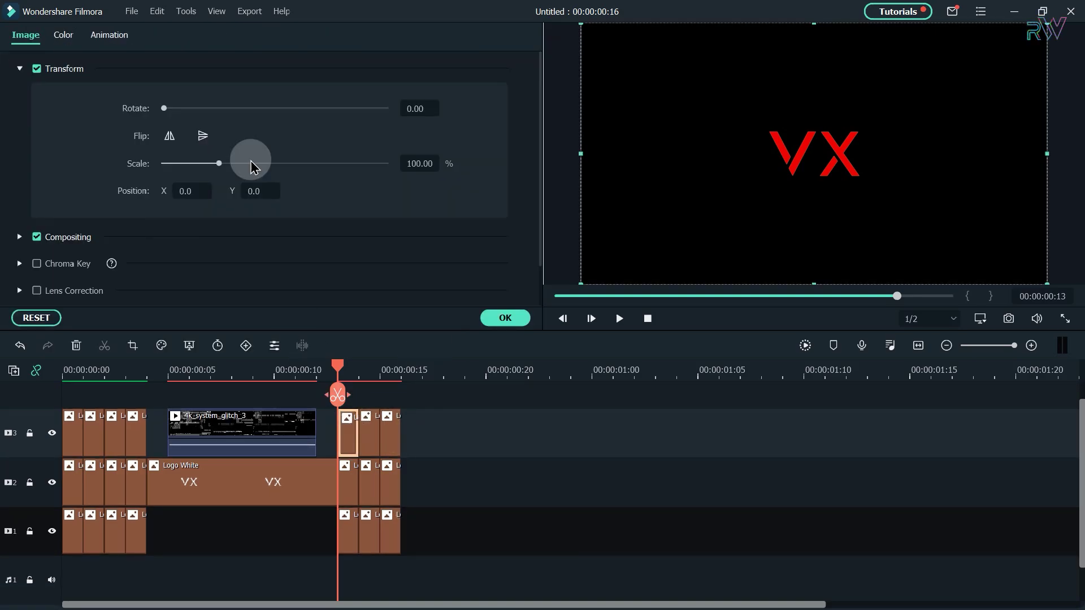
pyautogui.click(192, 191)
pyautogui.write('-2')
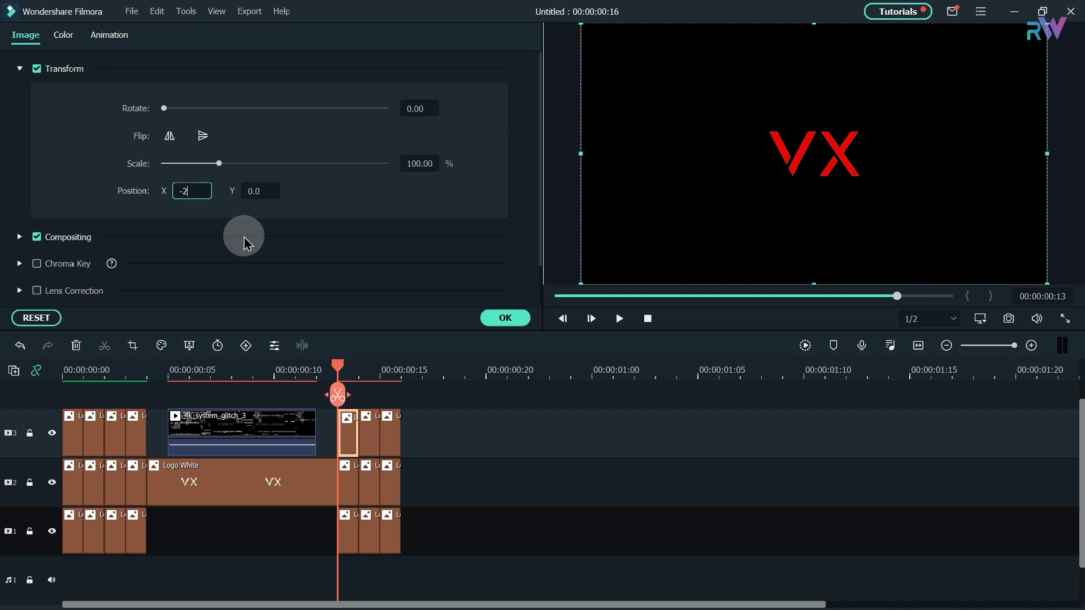
pyautogui.click(250, 191)
pyautogui.press('Return')
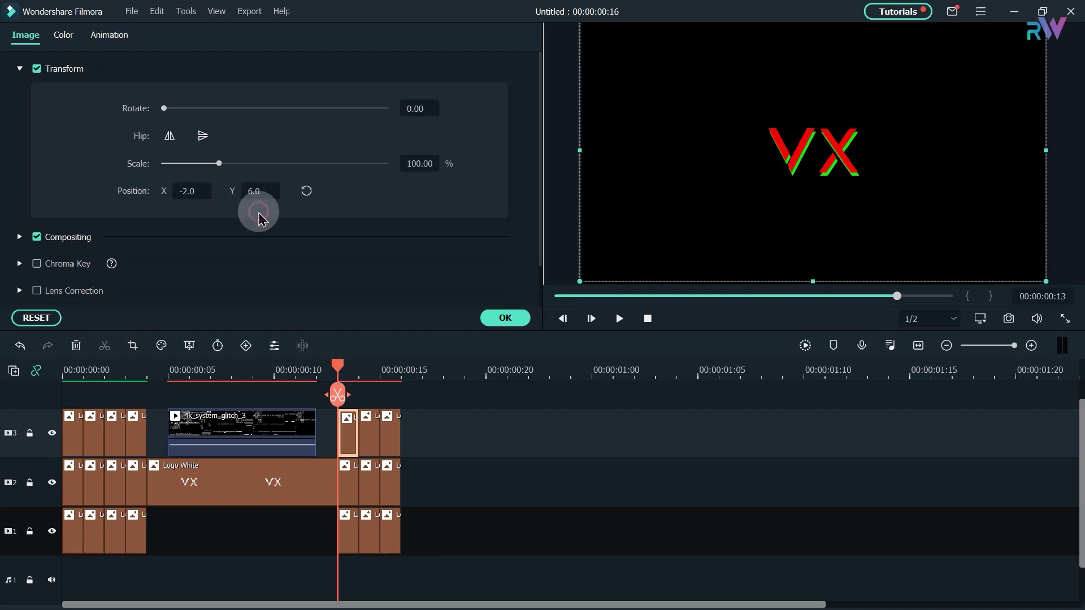
# - Set the frame-13 green logo to X -11 and the blue logo to X -35, Y 29
pyautogui.click(352, 483)
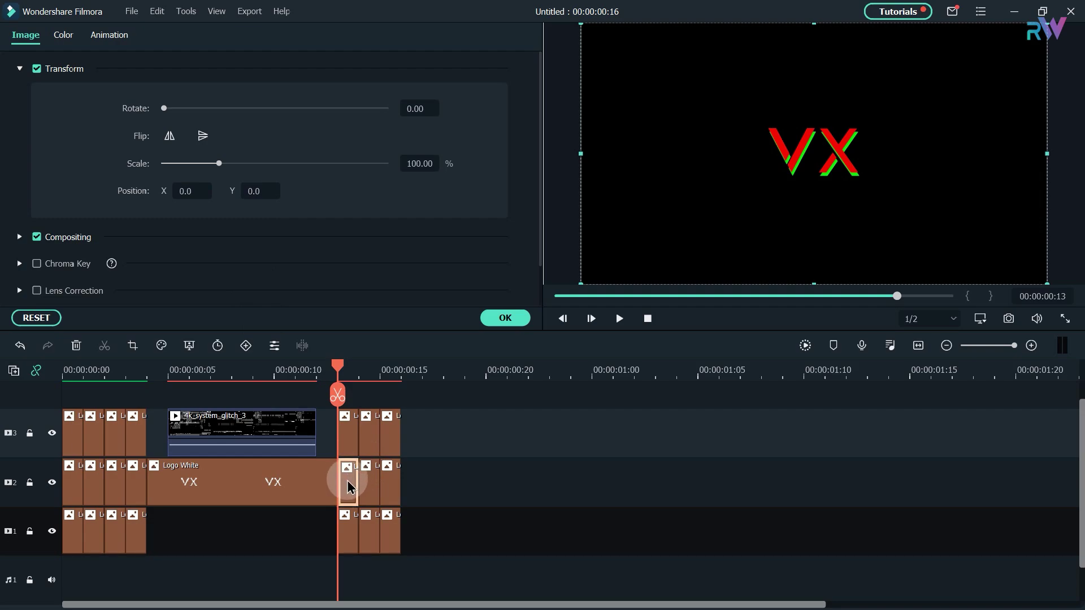
pyautogui.write('-')
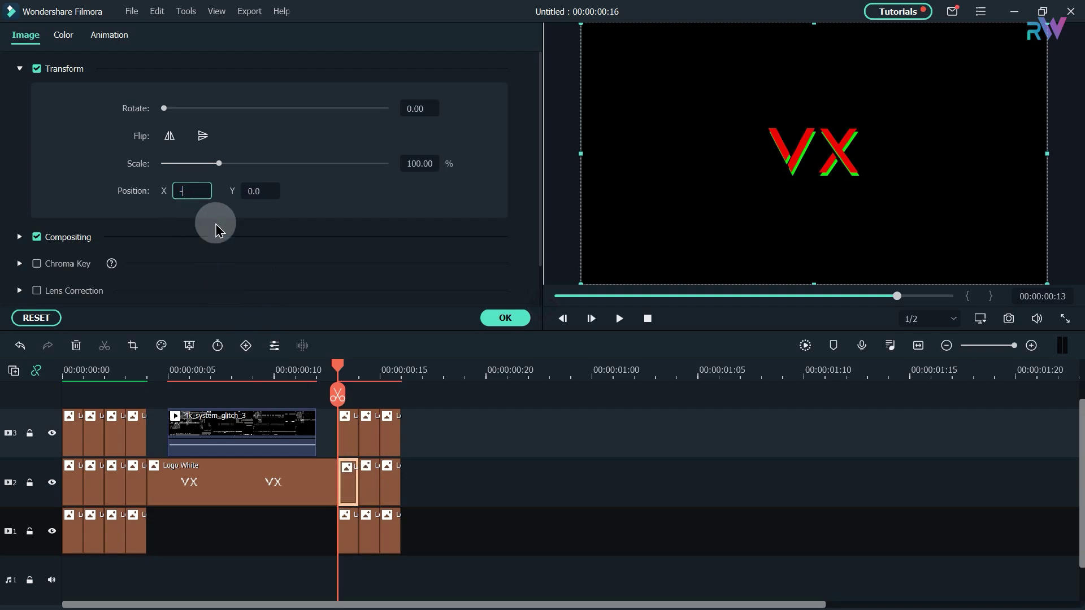
pyautogui.write('11')
pyautogui.press('Return')
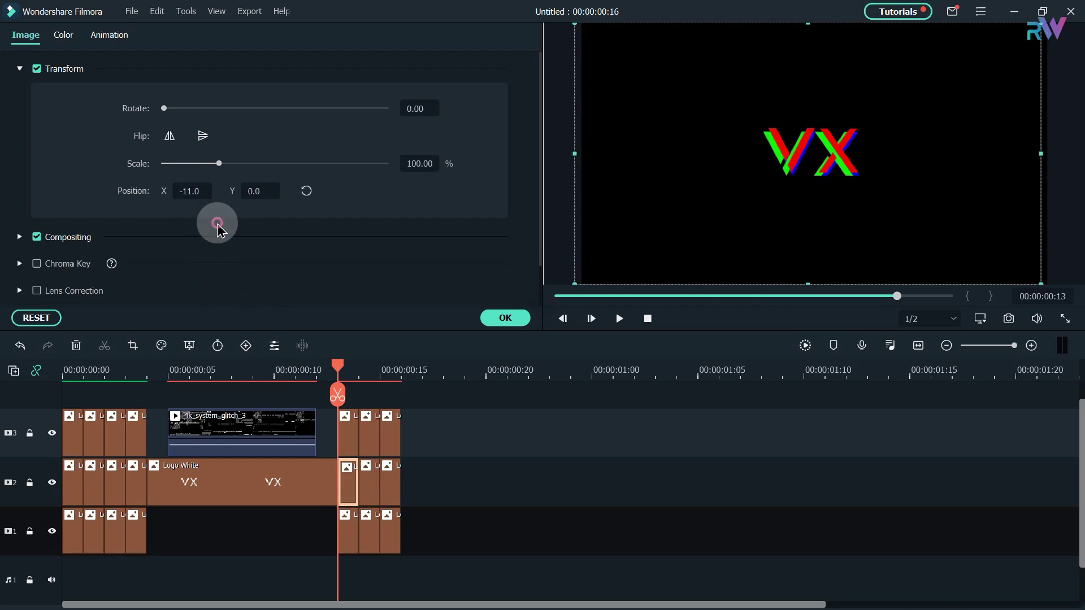
pyautogui.click(350, 542)
pyautogui.click(191, 192)
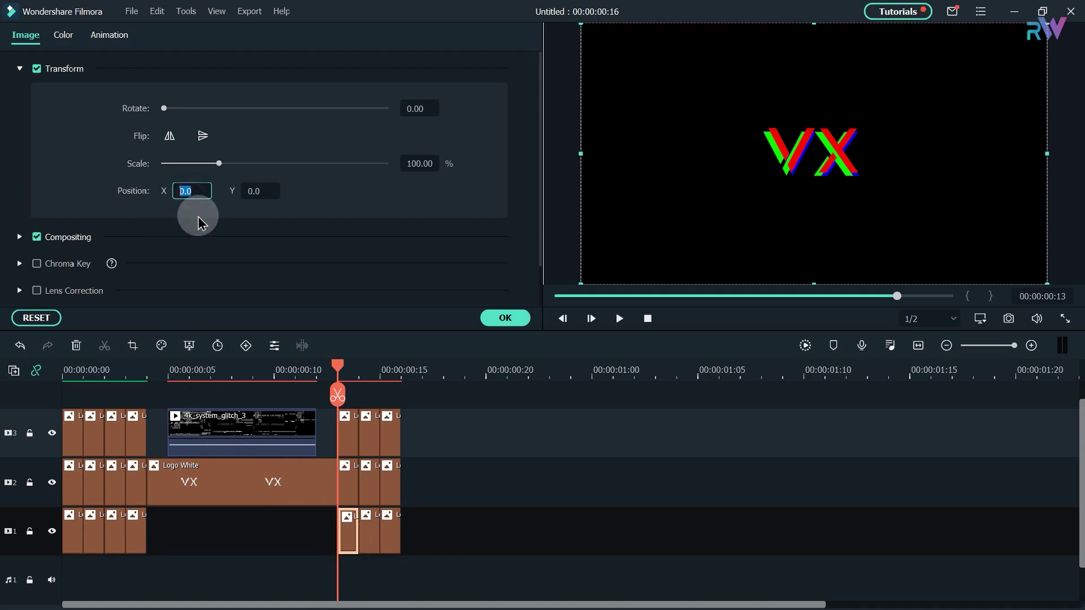
pyautogui.press('Return')
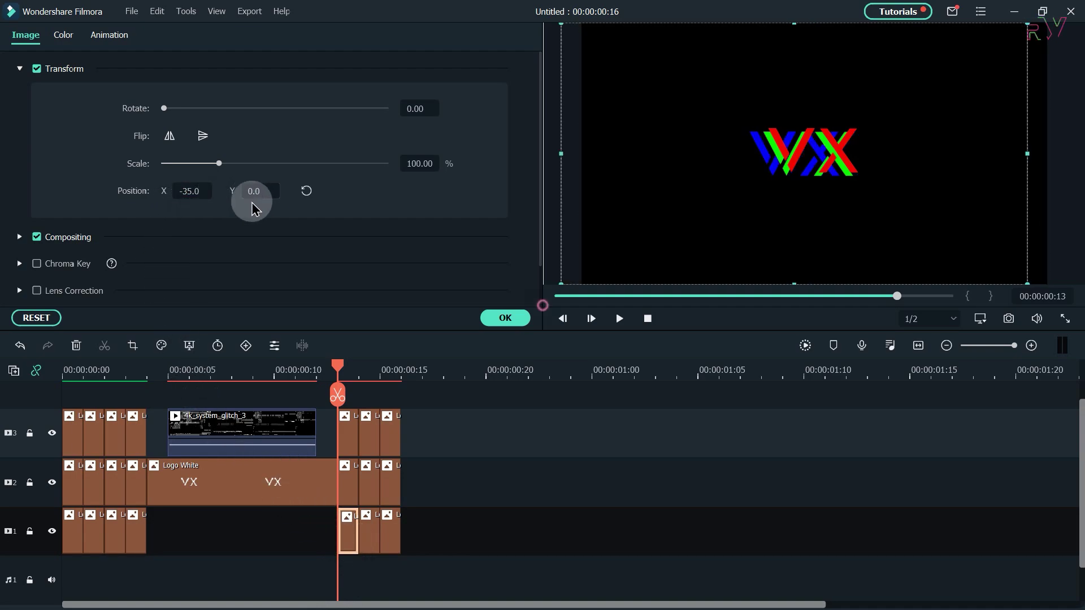
pyautogui.write('29')
pyautogui.click(267, 224)
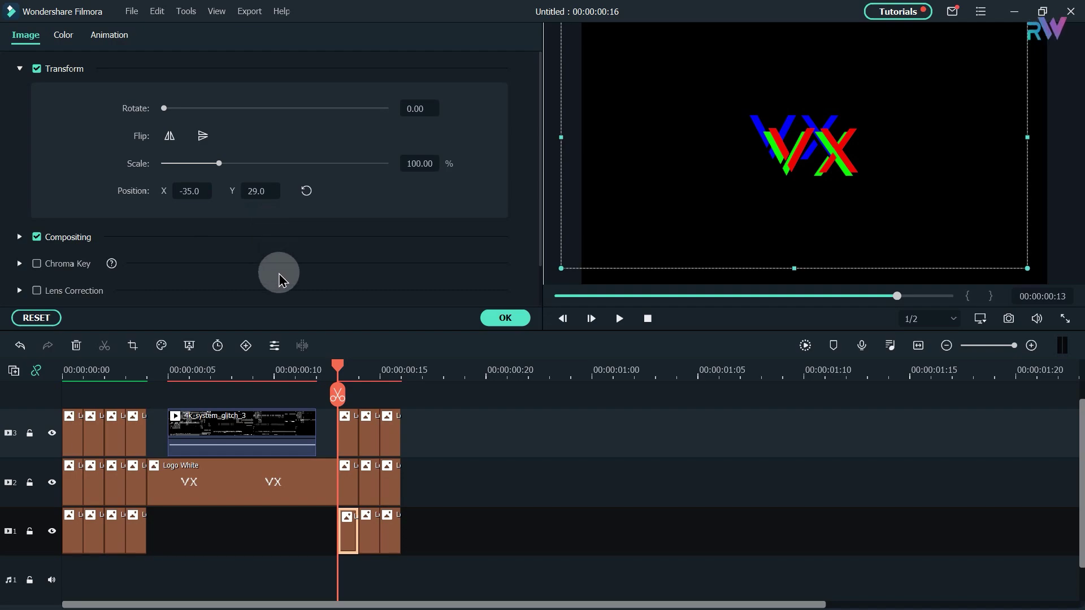
# - At frame 14, offset red to X -3 and green to X -11, Y 1, then adjust blue
pyautogui.click(373, 431)
pyautogui.click(594, 319)
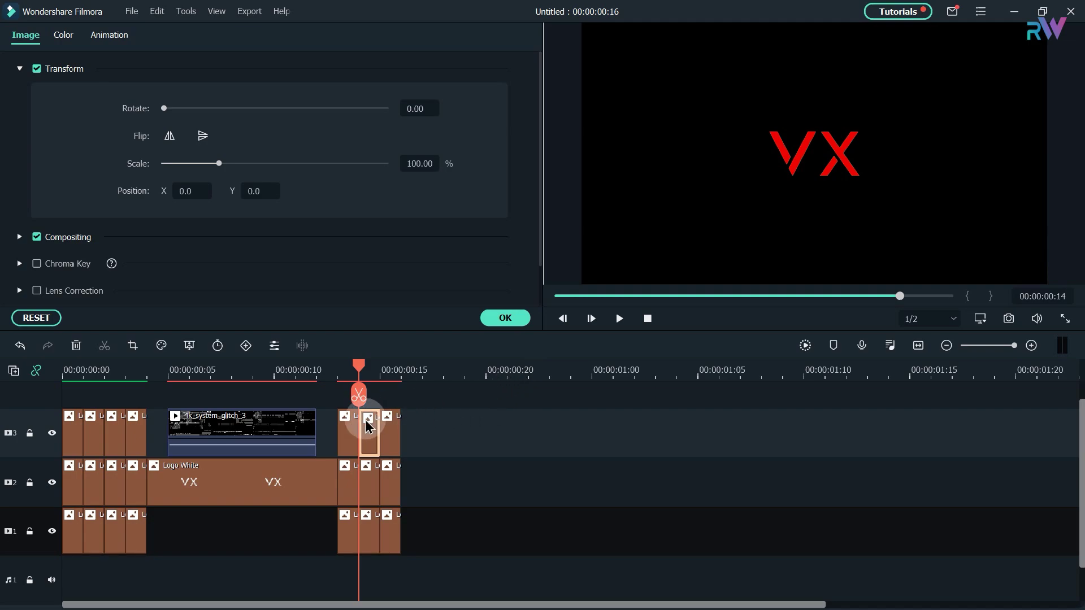
pyautogui.click(201, 194)
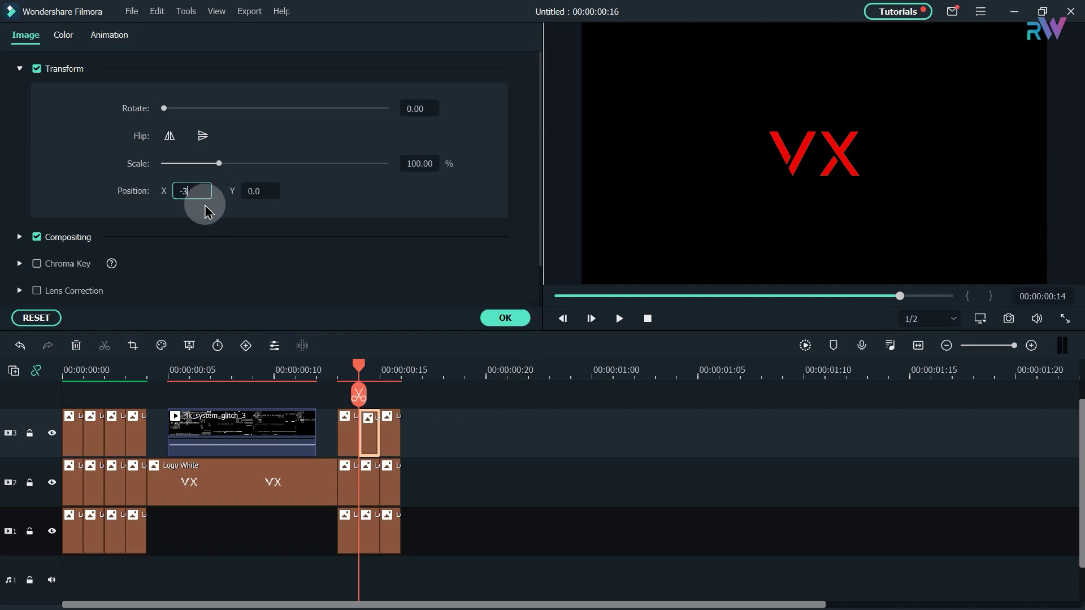
pyautogui.press('Tab')
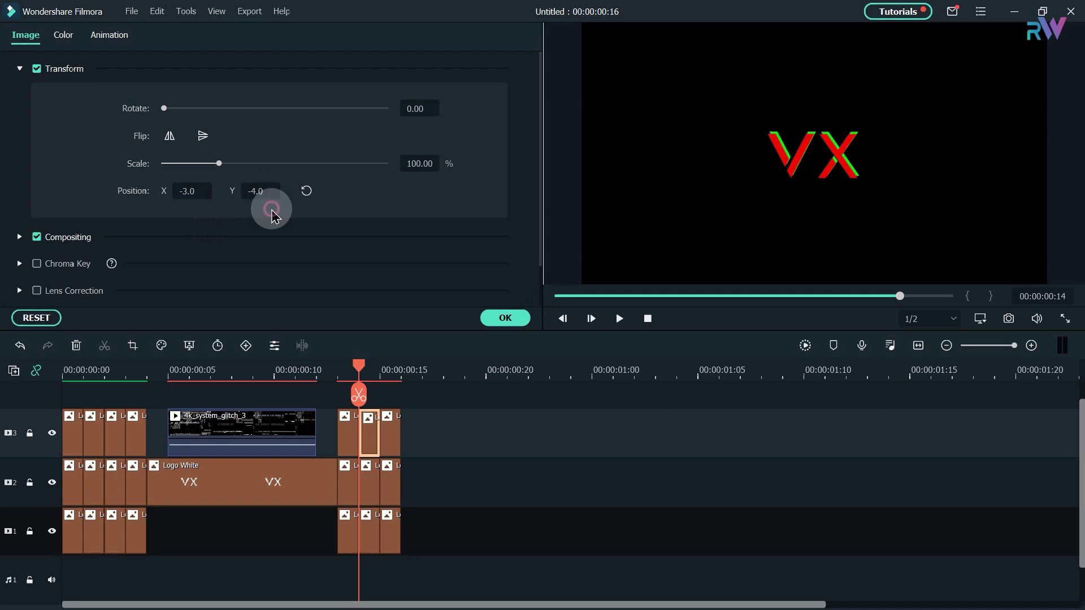
pyautogui.click(190, 189)
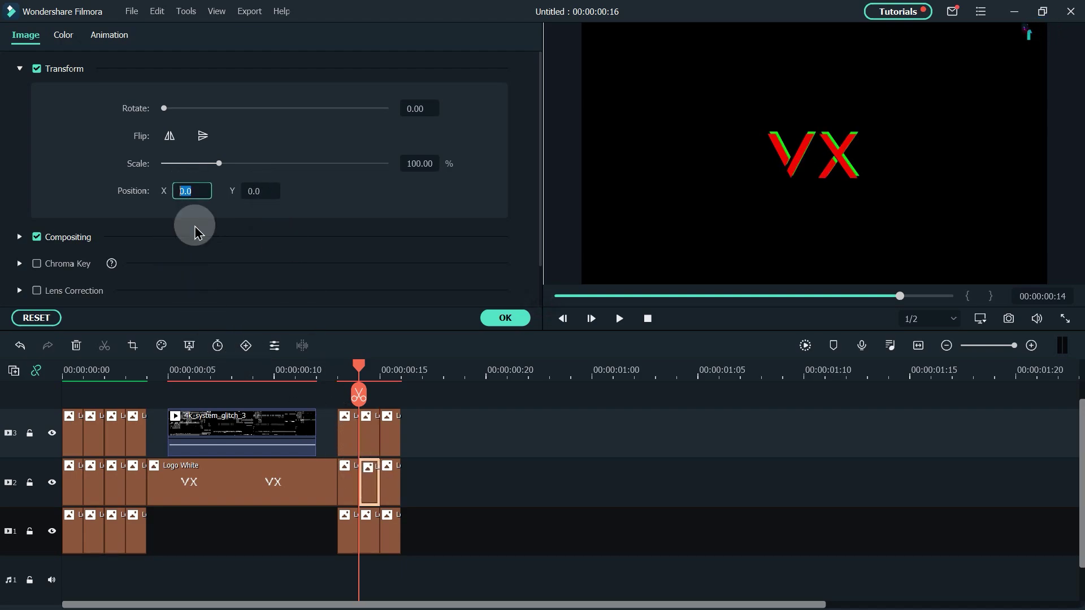
pyautogui.write('-11')
pyautogui.click(254, 191)
pyautogui.write('1')
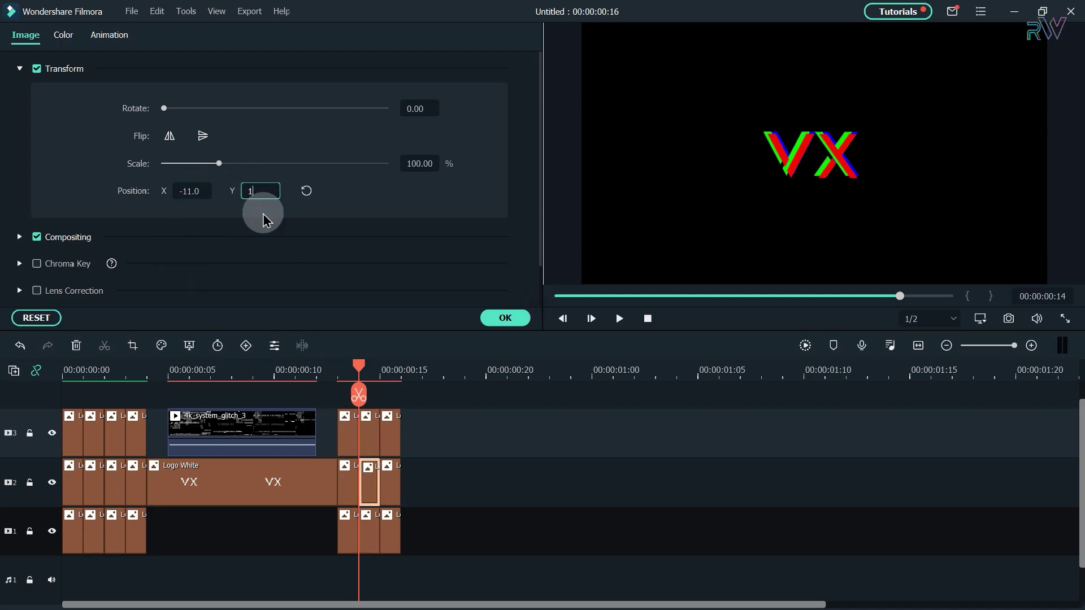
pyautogui.click(388, 520)
pyautogui.click(192, 191)
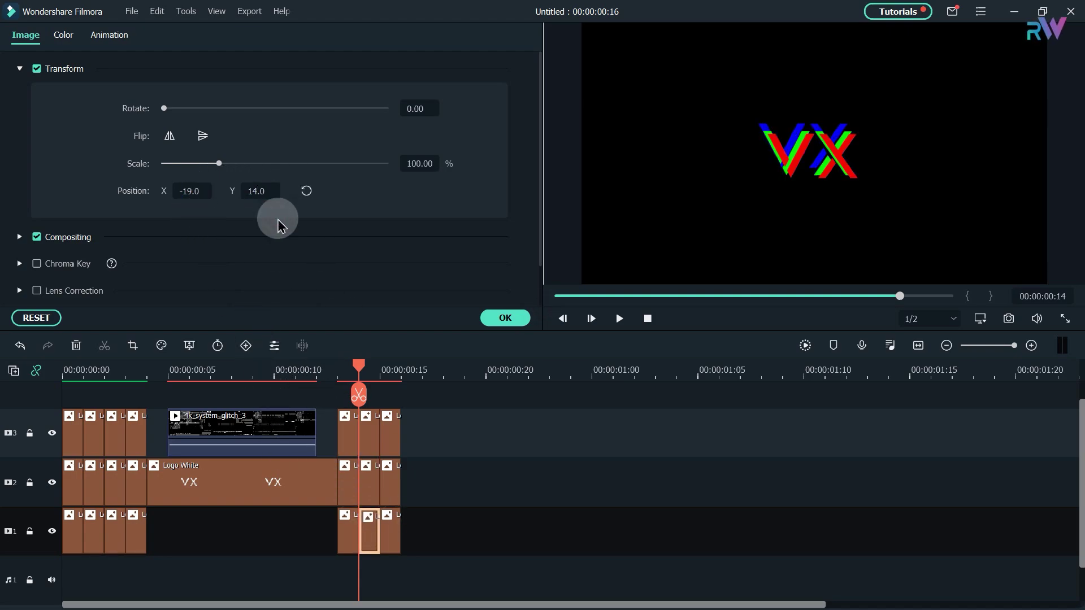
# - At frame 15, offset red to X -9, Y -9 and the track 2 layer to X -7, Y 5
pyautogui.click(394, 446)
pyautogui.click(591, 318)
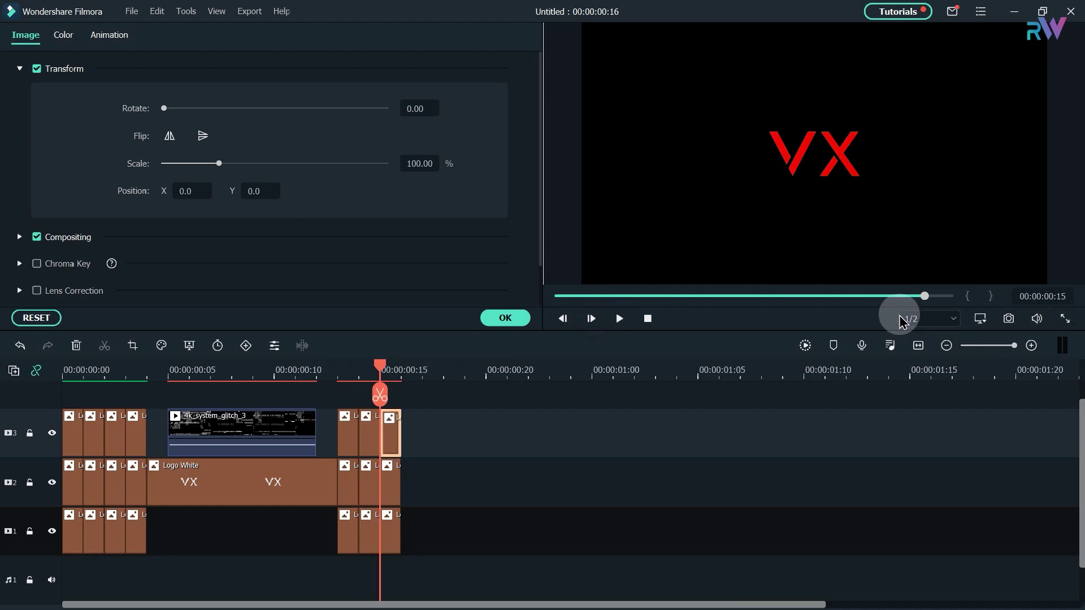
pyautogui.click(185, 192)
pyautogui.write('-9')
pyautogui.click(251, 191)
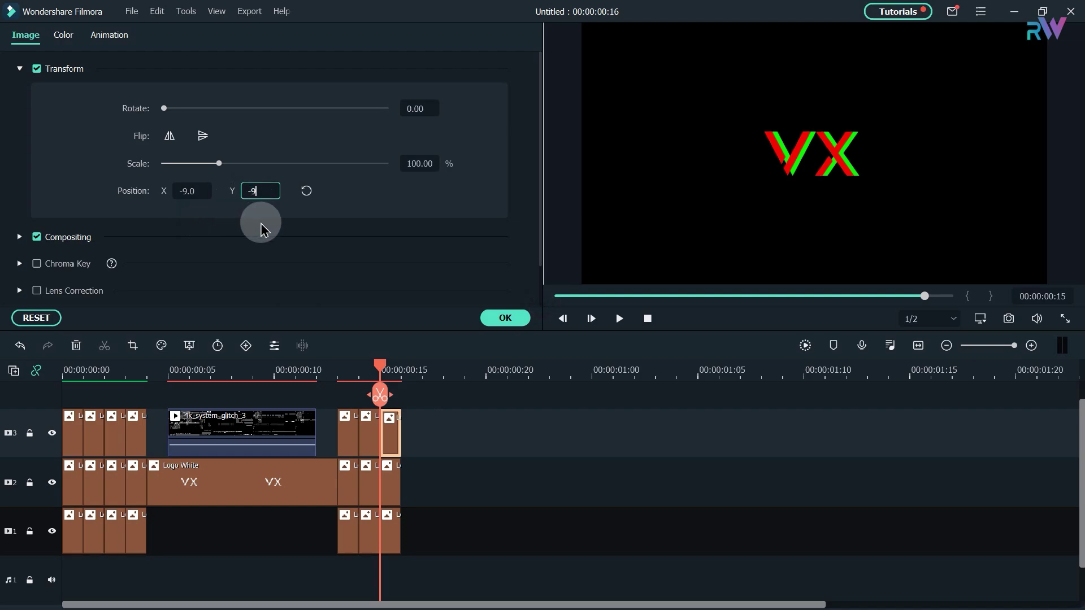
pyautogui.write('-9')
pyautogui.press('Return')
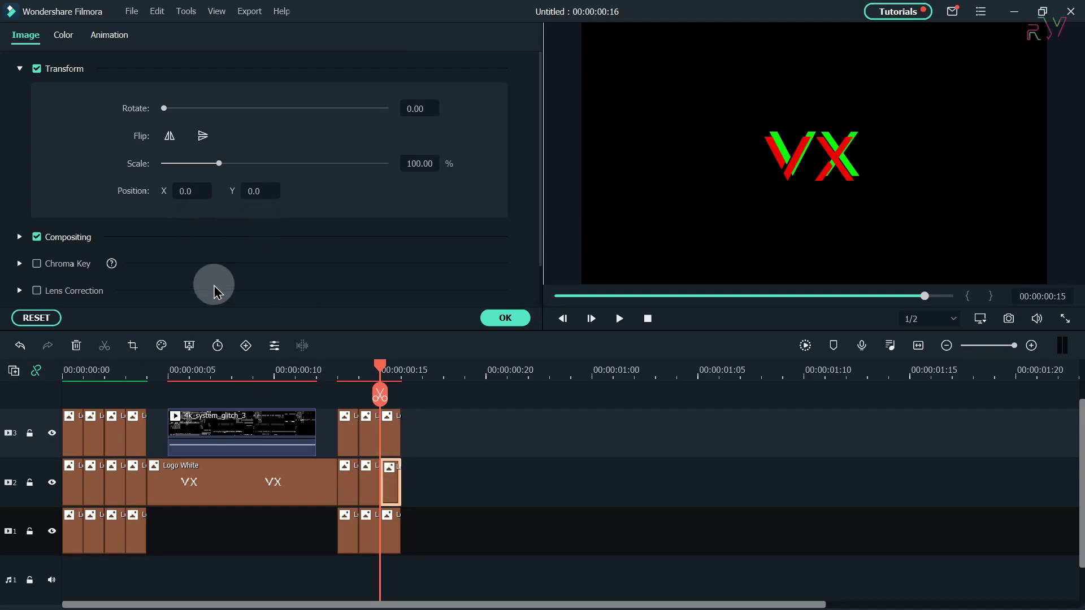
pyautogui.click(191, 193)
pyautogui.write('-7')
pyautogui.press('Return')
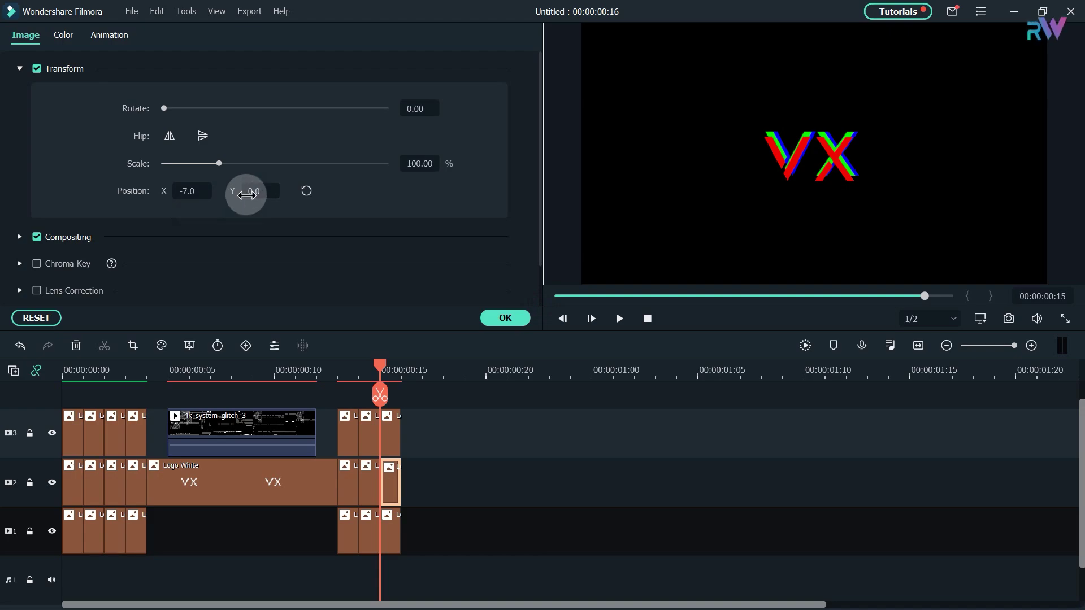
pyautogui.click(267, 192)
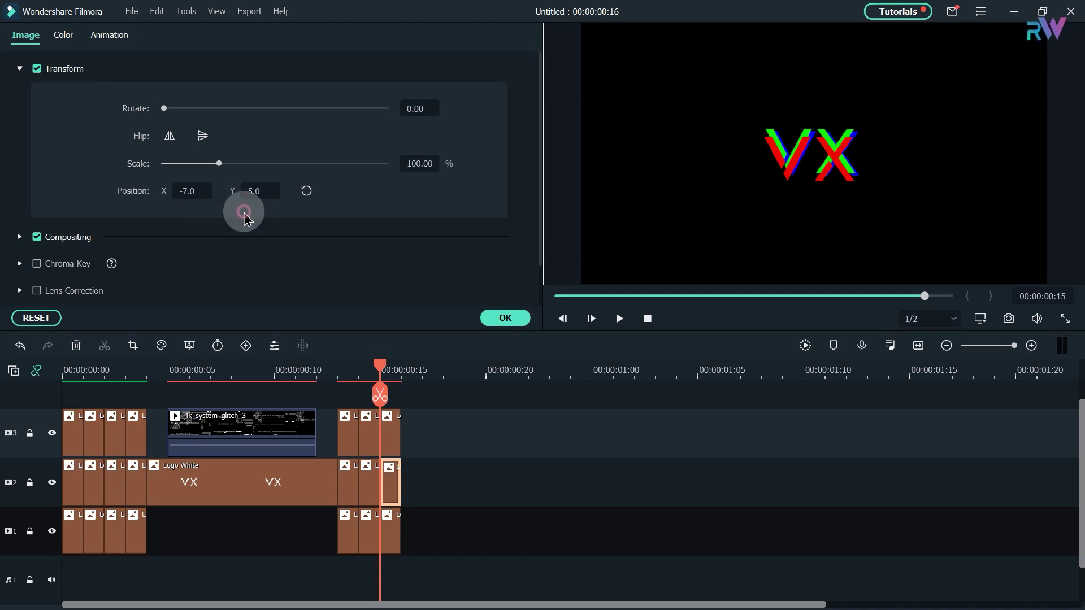
# - Offset the frame-15 track 1 logo to Position X -26, Y 24 and confirm
pyautogui.click(391, 534)
pyautogui.click(192, 192)
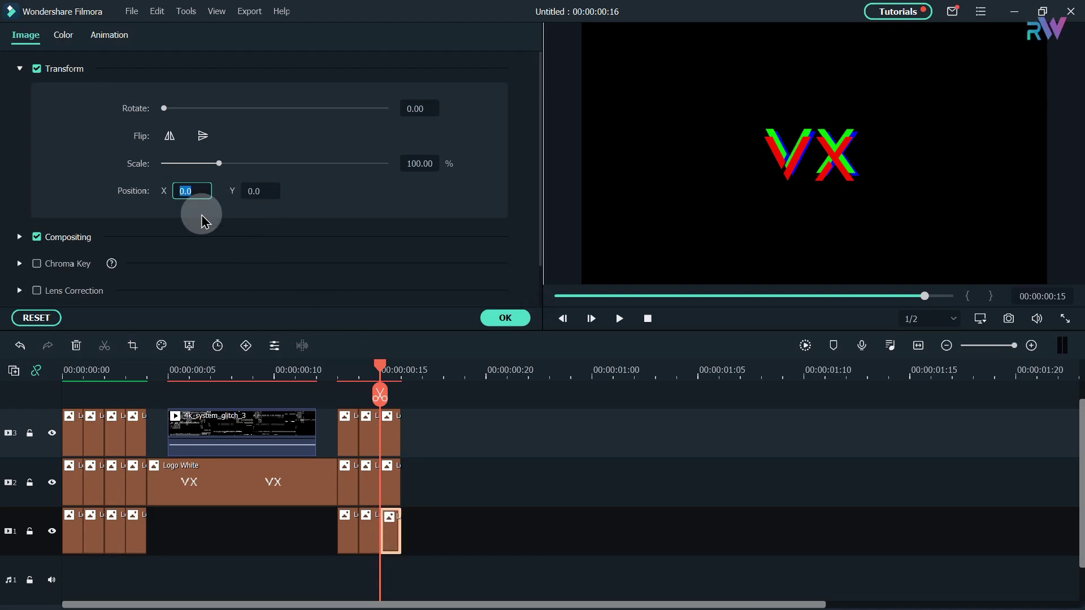
pyautogui.press('Tab')
pyautogui.write('24')
pyautogui.press('Return')
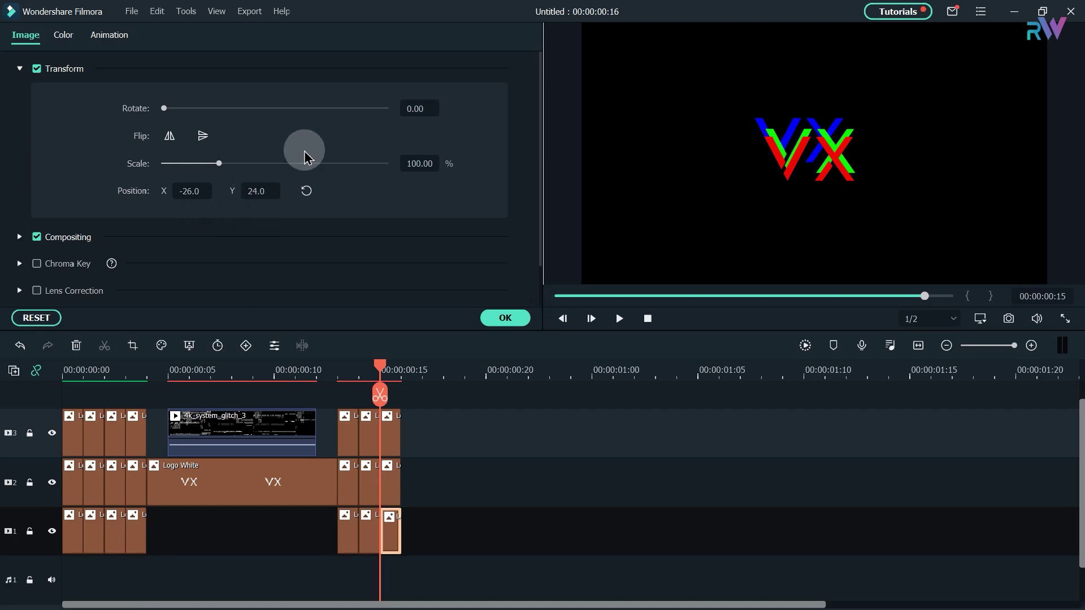
pyautogui.click(505, 317)
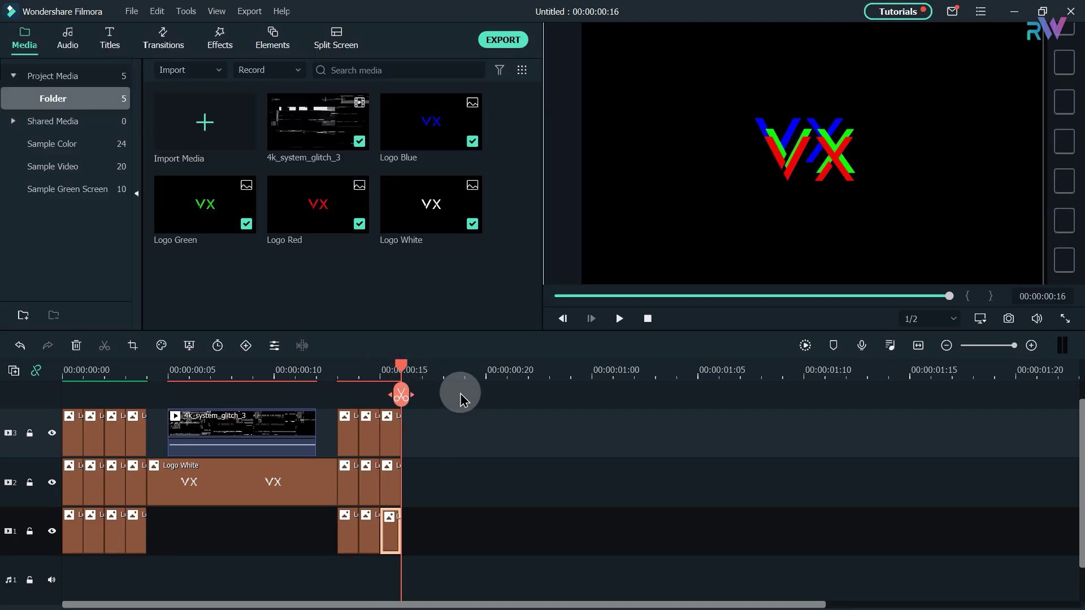
# - Add Logo White after the glitch frames, then place 4k_system_glitch_3 on a new track 4
pyautogui.moveTo(407, 192); pyautogui.dragTo(696, 489)
pyautogui.click(699, 374)
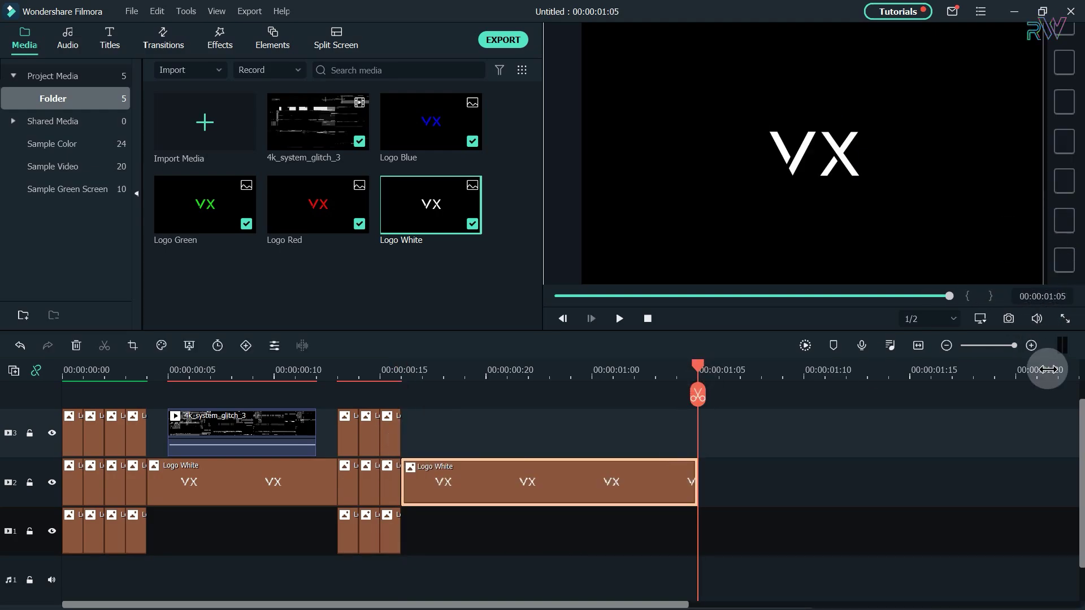
pyautogui.moveTo(399, 368); pyautogui.dragTo(422, 368)
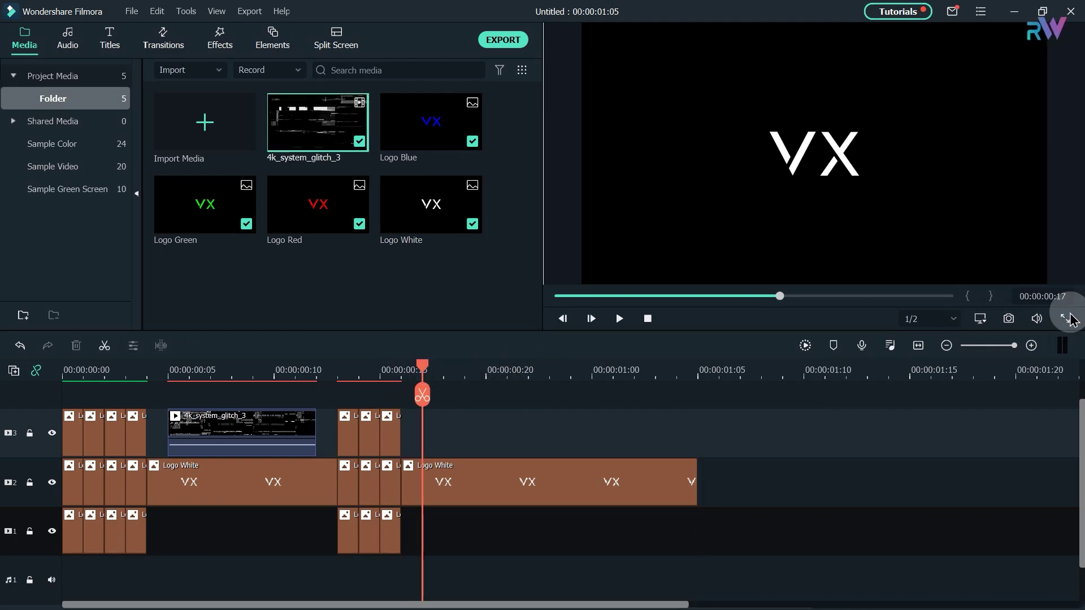
pyautogui.click(306, 109)
pyautogui.moveTo(353, 209); pyautogui.dragTo(169, 399)
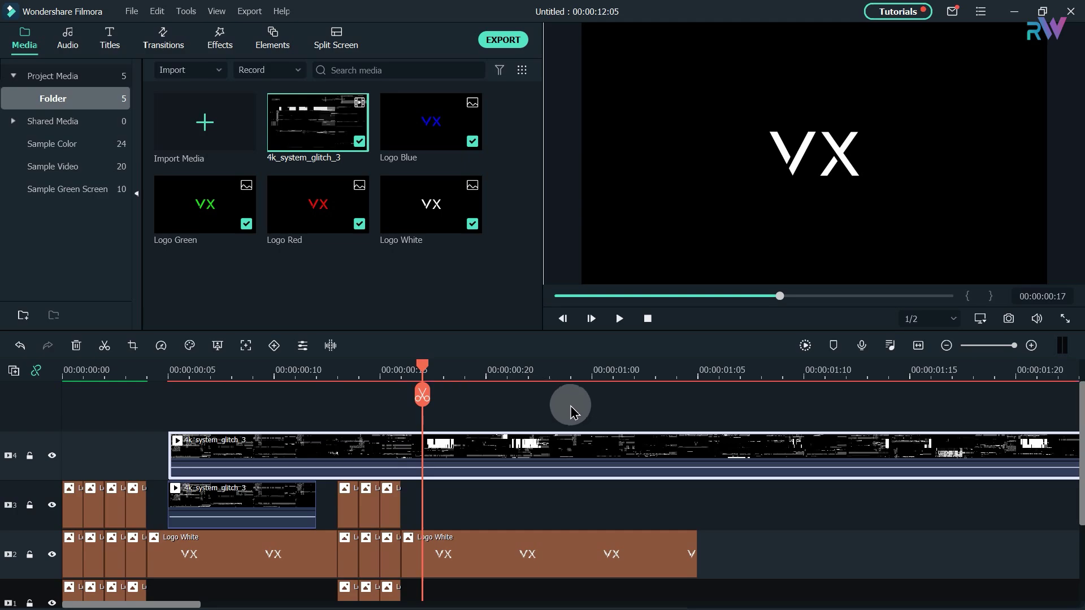
# - Trim 4k_system_glitch_3 on track 3 to run from about 00:00:00:17 to 00:00:01:04
pyautogui.click(425, 399)
pyautogui.click(335, 451)
pyautogui.press('Delete')
pyautogui.moveTo(436, 452); pyautogui.dragTo(481, 497)
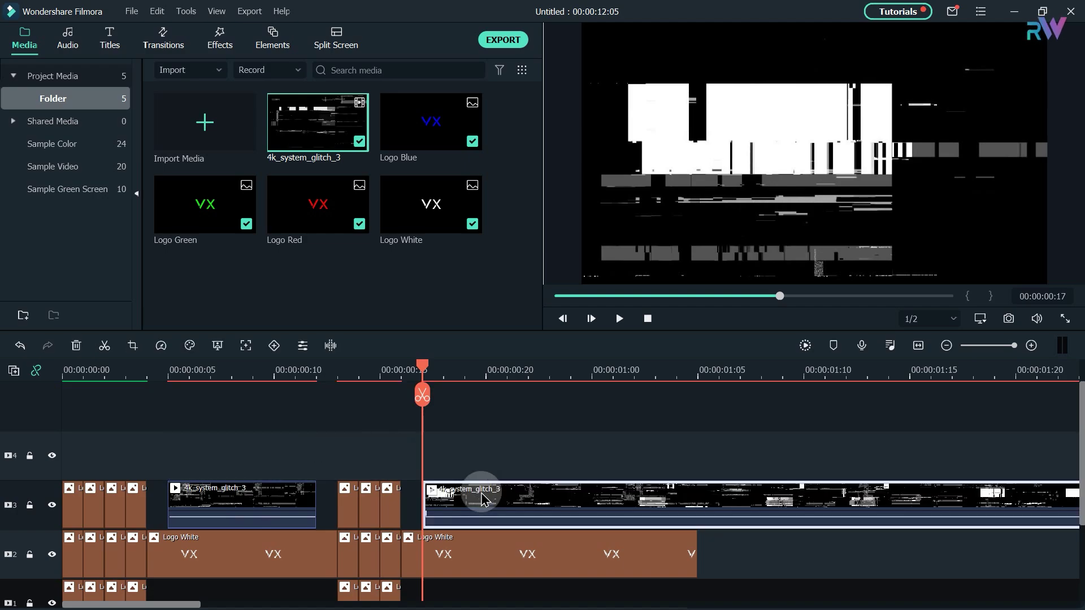
pyautogui.click(675, 376)
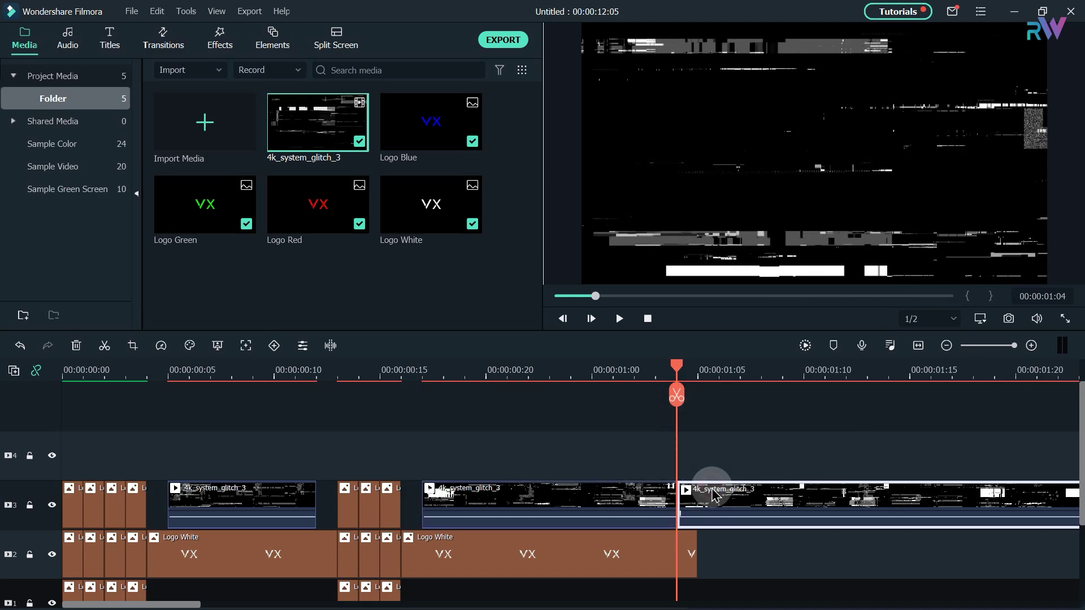
pyautogui.press('Delete')
# - Blend the glitch clip with Linear Burn, then park the playhead at 00:00:01:05
pyautogui.click(566, 497)
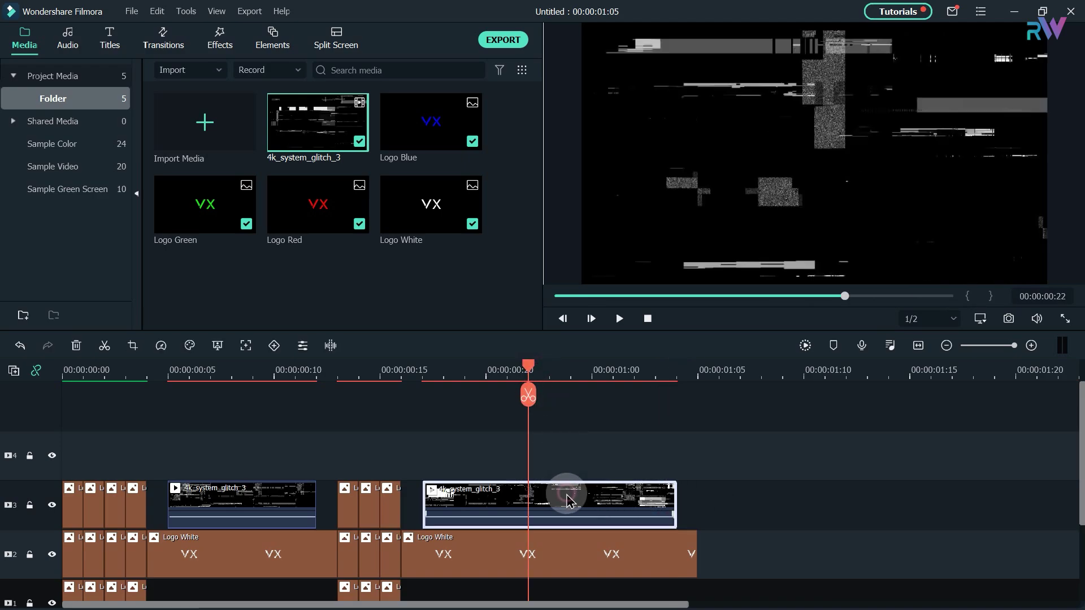
pyautogui.doubleClick(590, 497)
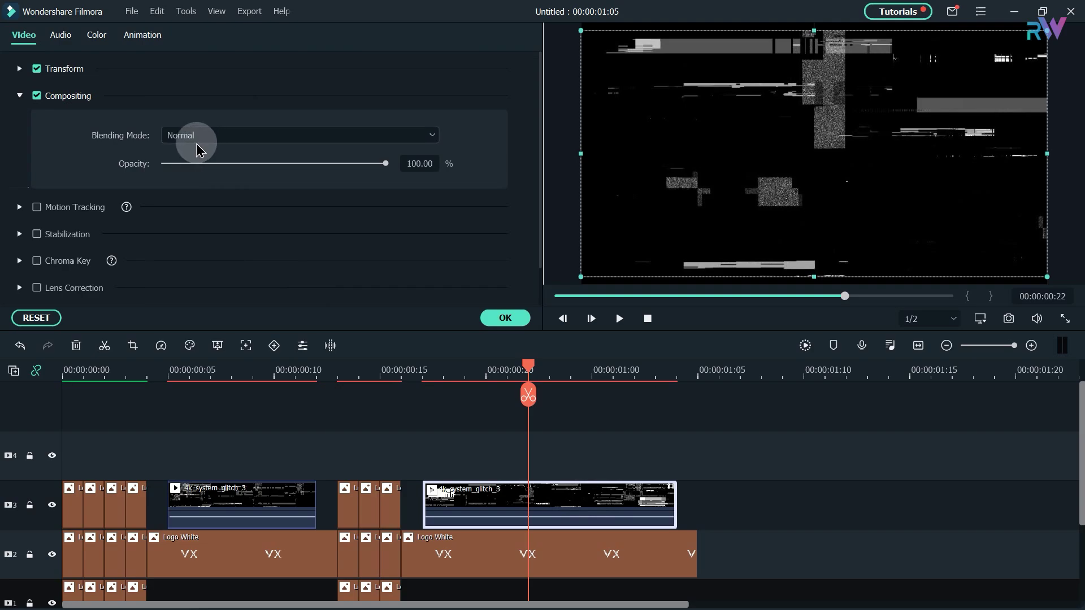
pyautogui.click(212, 136)
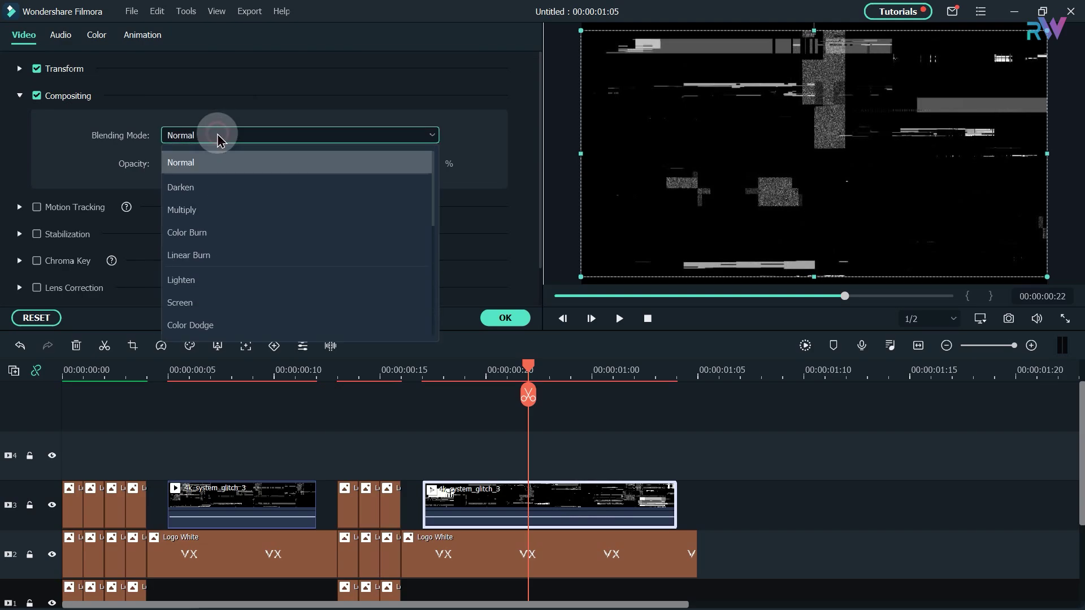
pyautogui.click(229, 254)
pyautogui.click(504, 318)
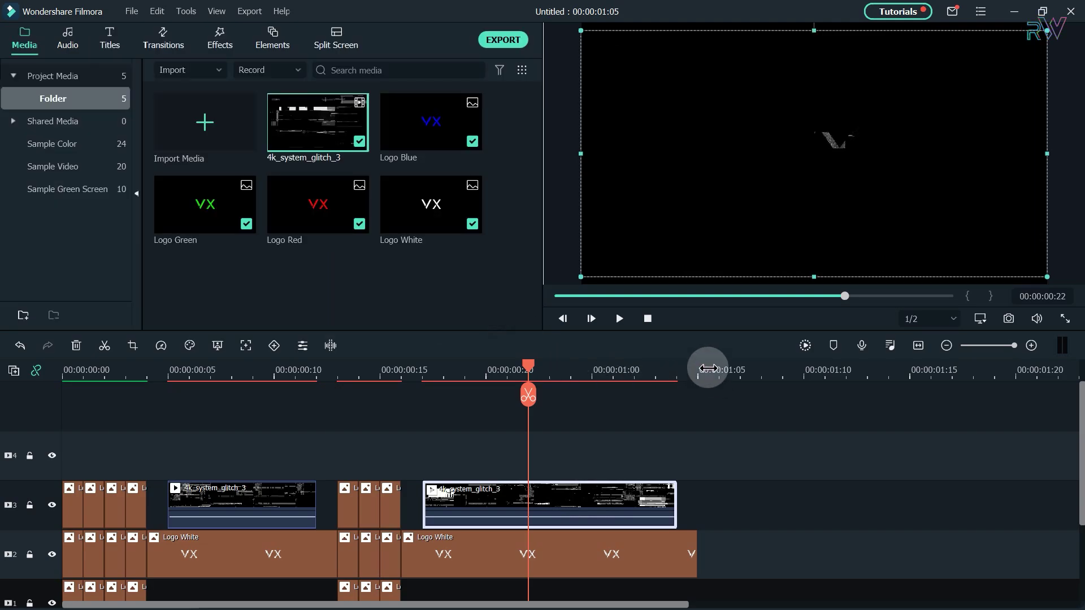
pyautogui.click(697, 368)
pyautogui.click(814, 430)
pyautogui.scroll(-2, 815, 430)
# - Place new logo frames at the playhead, with Logo Red on track 3 and Logo Green on track 2
pyautogui.moveTo(347, 237); pyautogui.dragTo(761, 471)
pyautogui.moveTo(205, 203); pyautogui.dragTo(729, 491)
pyautogui.moveTo(431, 122); pyautogui.dragTo(780, 525)
# - Offset the new red logo frame to Position X -9, Y -9
pyautogui.doubleClick(708, 442)
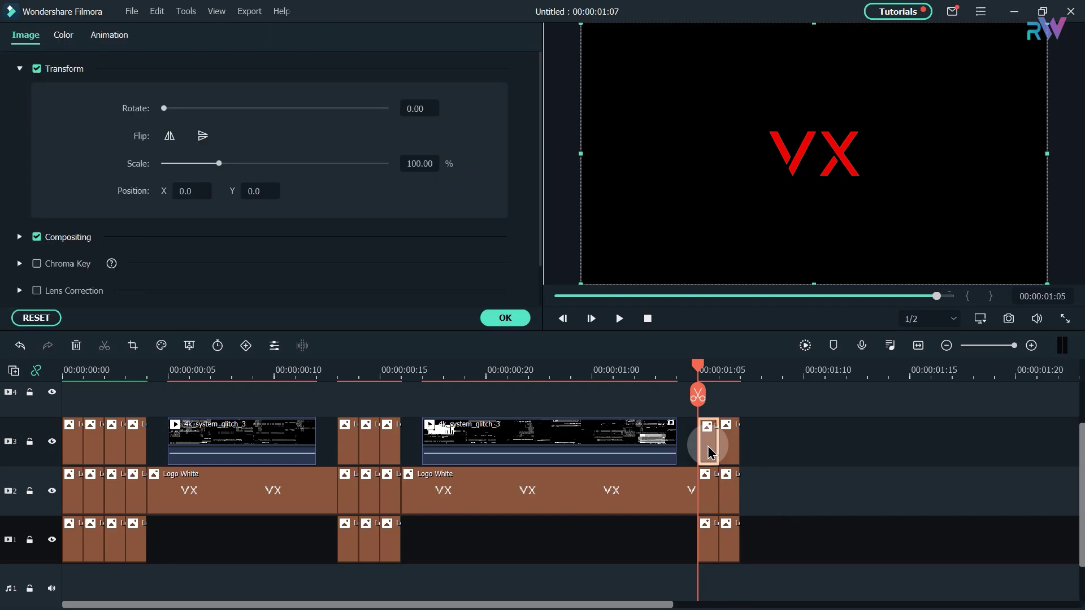
pyautogui.click(191, 196)
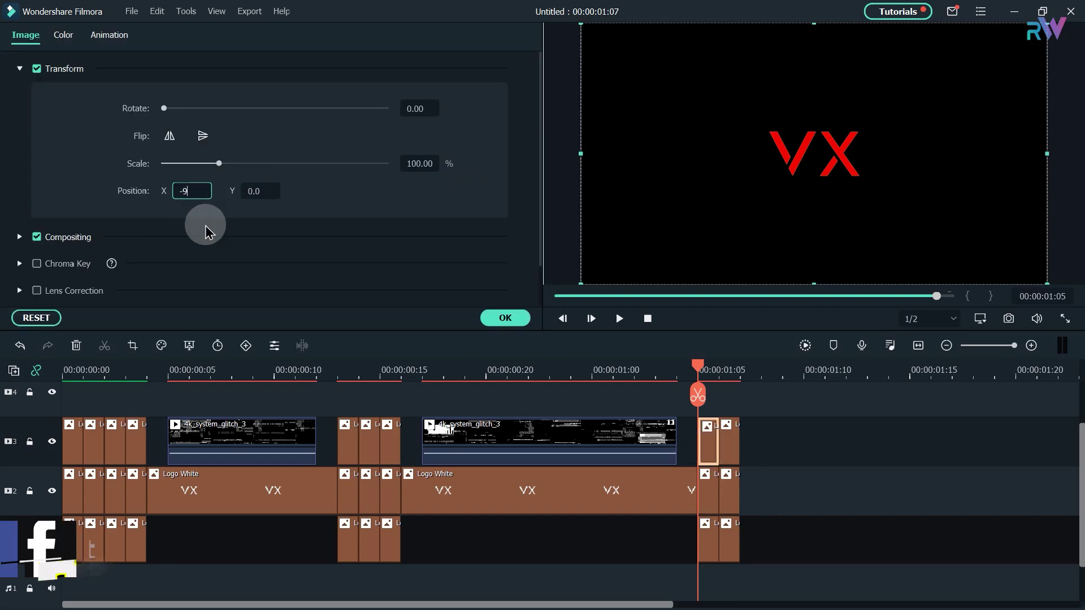
pyautogui.scroll(-1, 303, 150)
pyautogui.scroll(1, 295, 181)
pyautogui.click(192, 194)
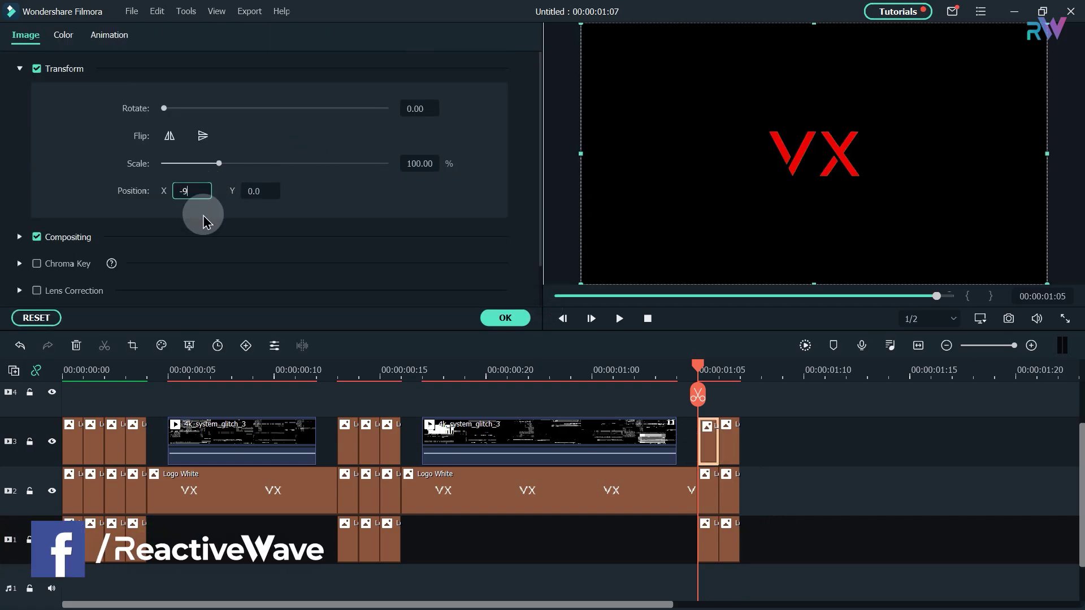
pyautogui.write('-9')
pyautogui.press('Return')
pyautogui.write('-9')
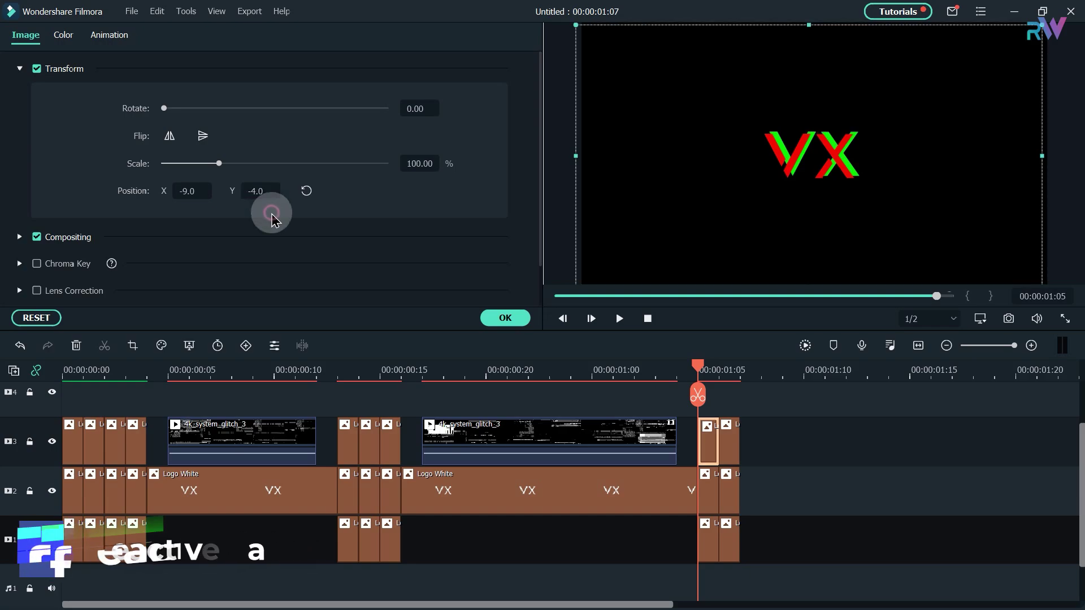
pyautogui.press('Return')
# - Offset the green frame to X -1, Y -7 and the blue frame to X -13
pyautogui.click(707, 497)
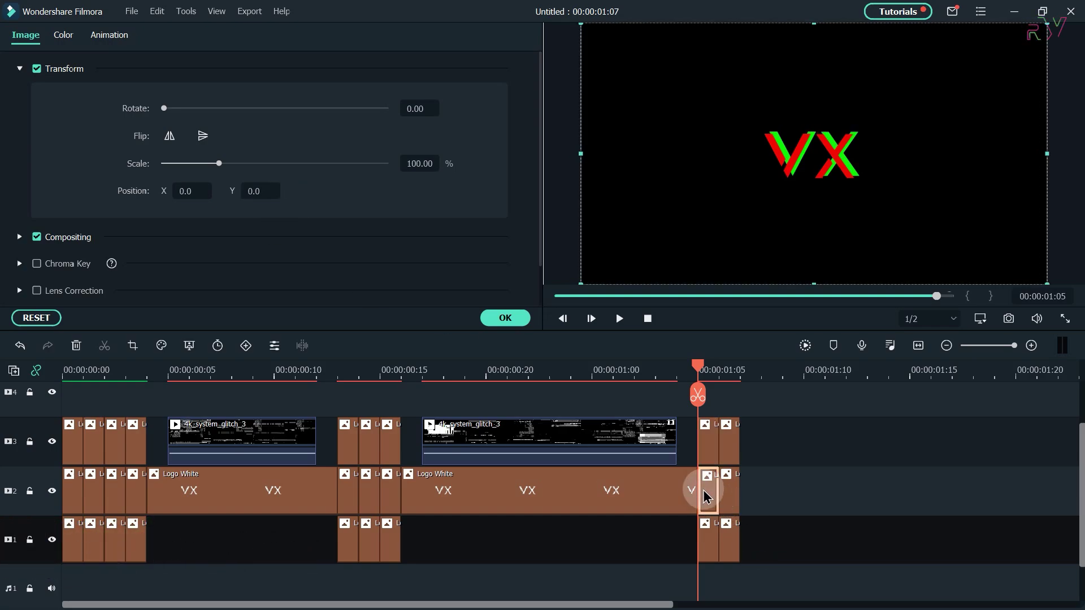
pyautogui.click(198, 191)
pyautogui.write('-1')
pyautogui.click(255, 191)
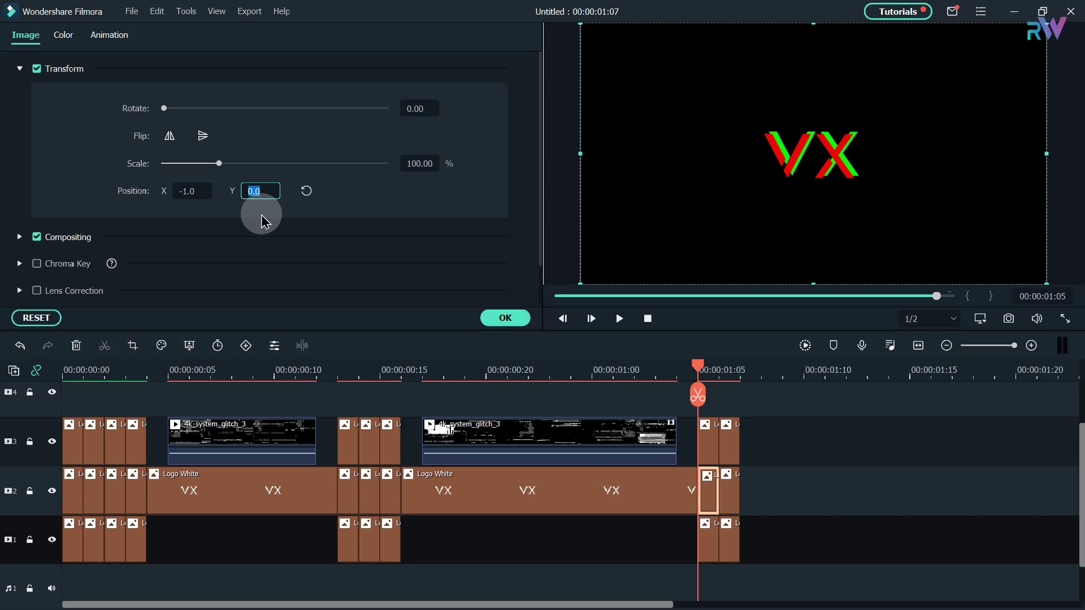
pyautogui.write('-7')
pyautogui.press('Return')
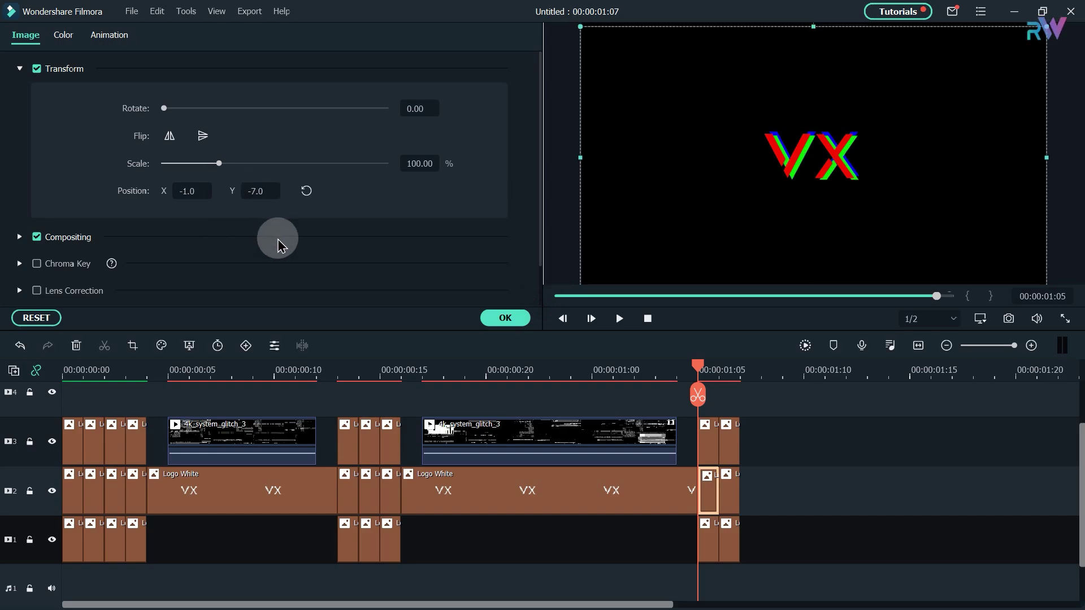
pyautogui.click(705, 541)
pyautogui.click(192, 191)
pyautogui.press('Tab')
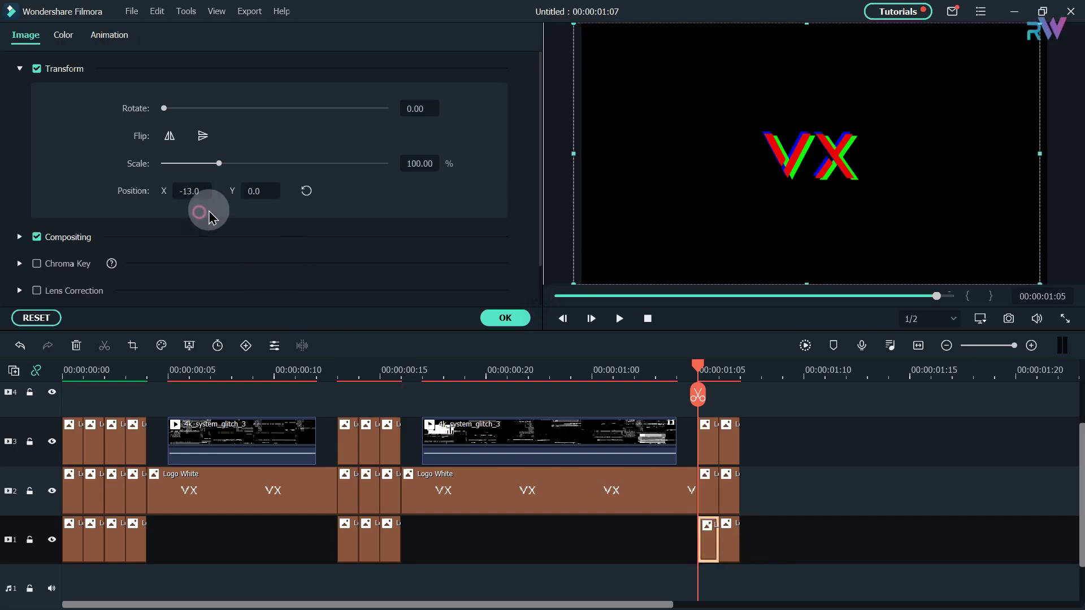
pyautogui.press('Return')
# - Offset the next frame set, giving the final blue logo X -1, Y 20
pyautogui.click(730, 444)
pyautogui.click(591, 318)
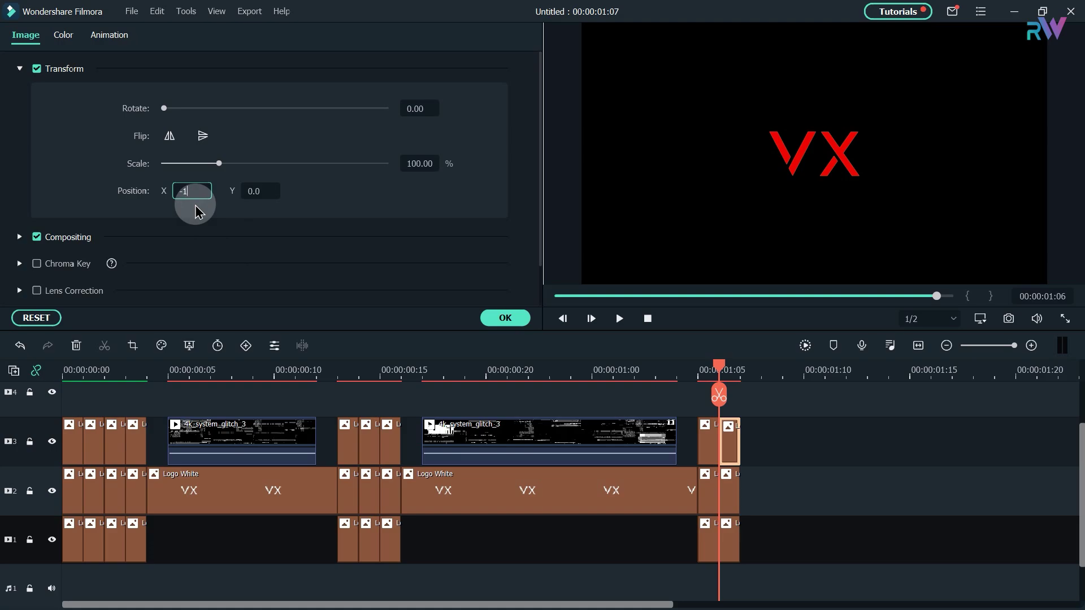
pyautogui.click(233, 192)
pyautogui.click(728, 487)
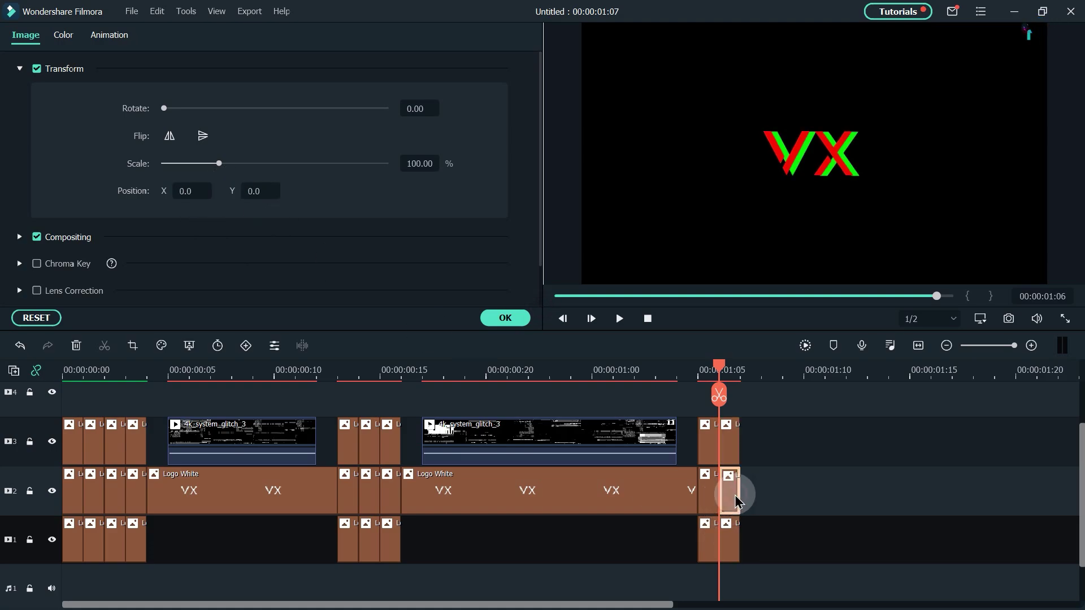
pyautogui.click(207, 199)
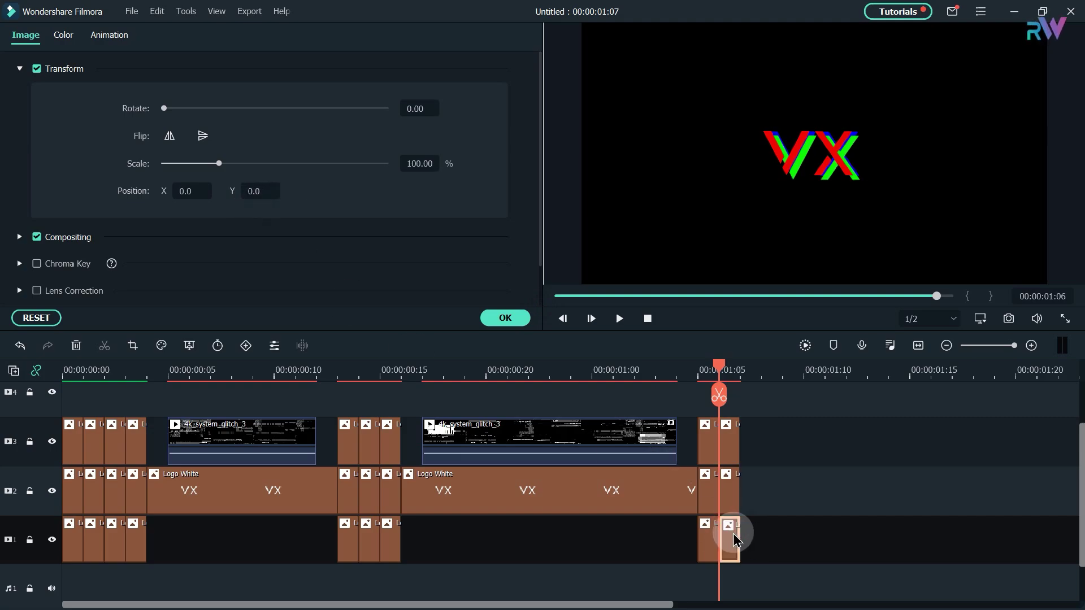
pyautogui.click(180, 192)
pyautogui.write('-1')
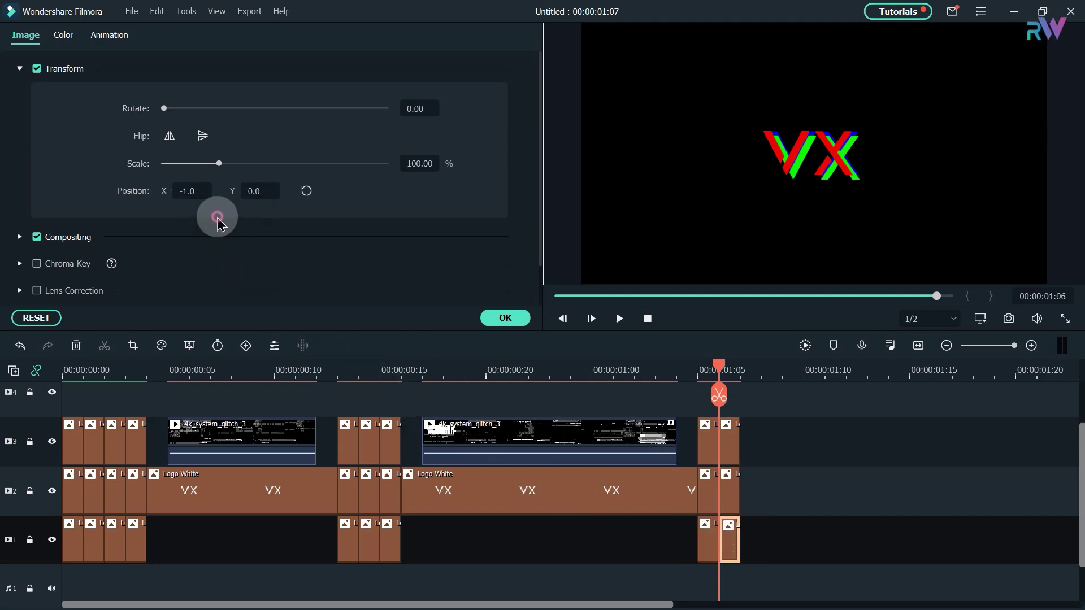
pyautogui.click(261, 192)
pyautogui.write('20')
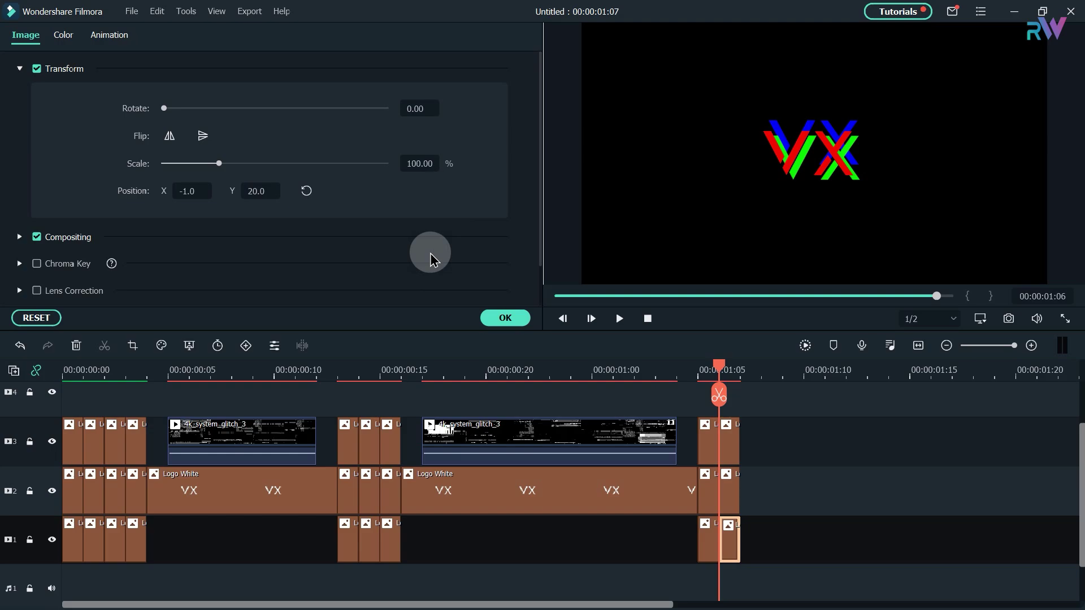
# - Add Logo White on track 3 at the playhead and lengthen it to 00:00:01:15
pyautogui.click(497, 320)
pyautogui.moveTo(409, 211); pyautogui.dragTo(445, 236)
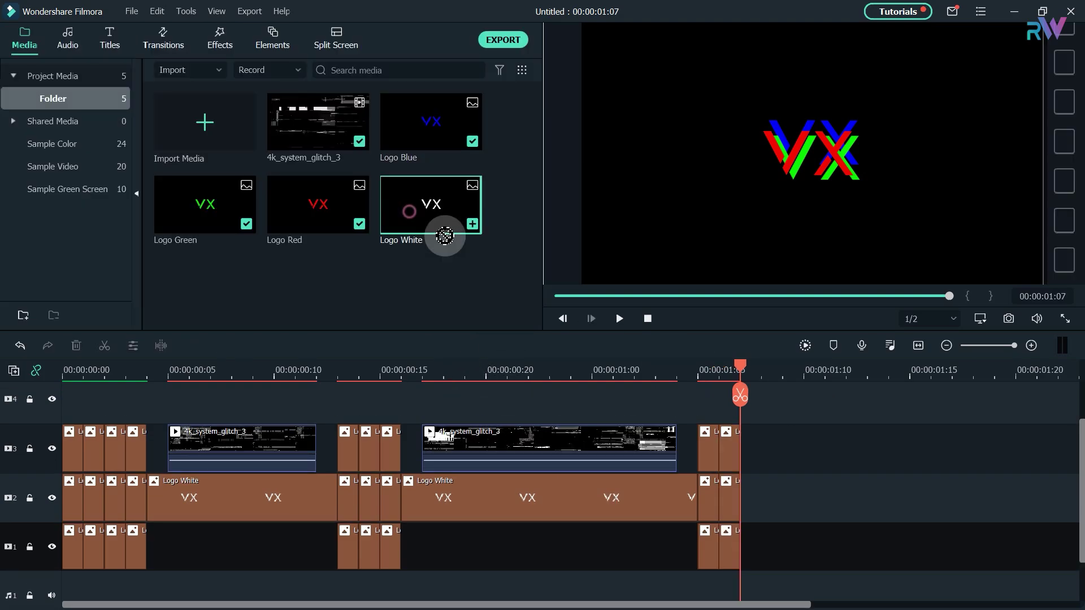
pyautogui.moveTo(754, 446); pyautogui.dragTo(754, 447)
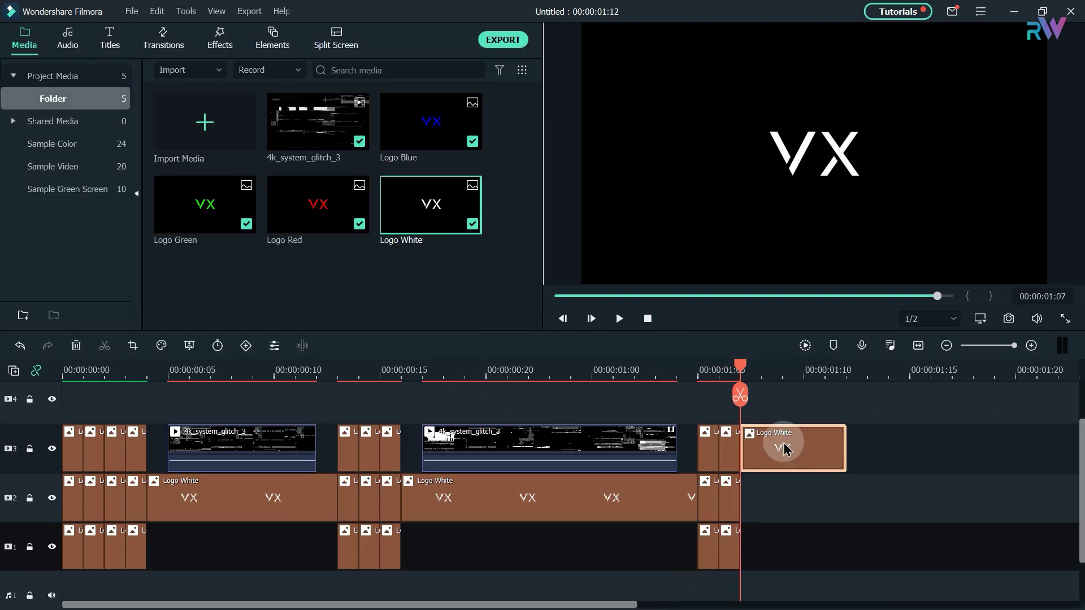
pyautogui.hotkey('ctrl', 'e')
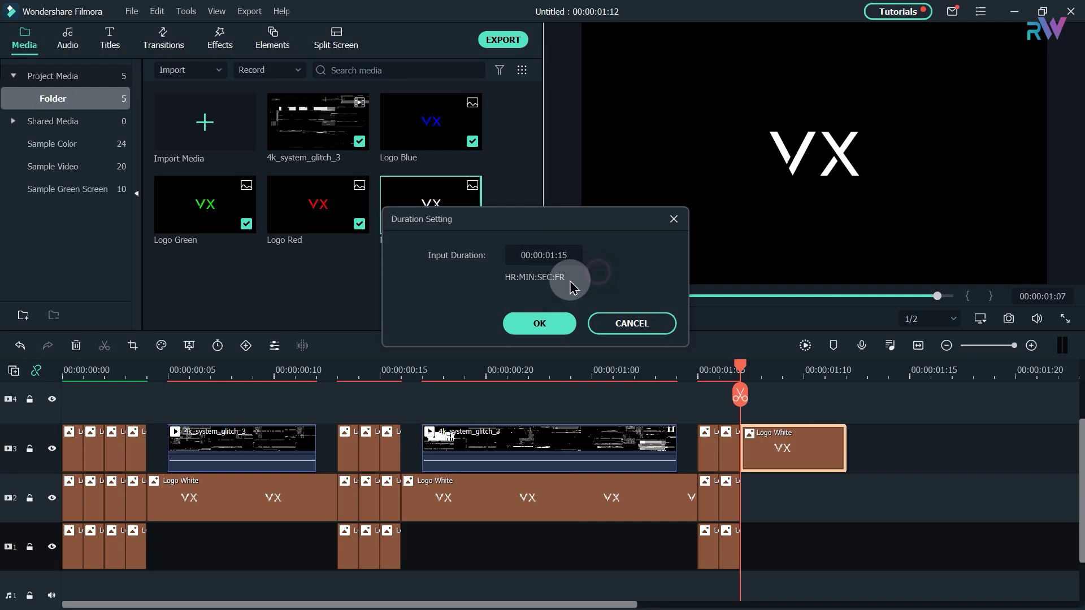
pyautogui.click(540, 323)
pyautogui.click(918, 346)
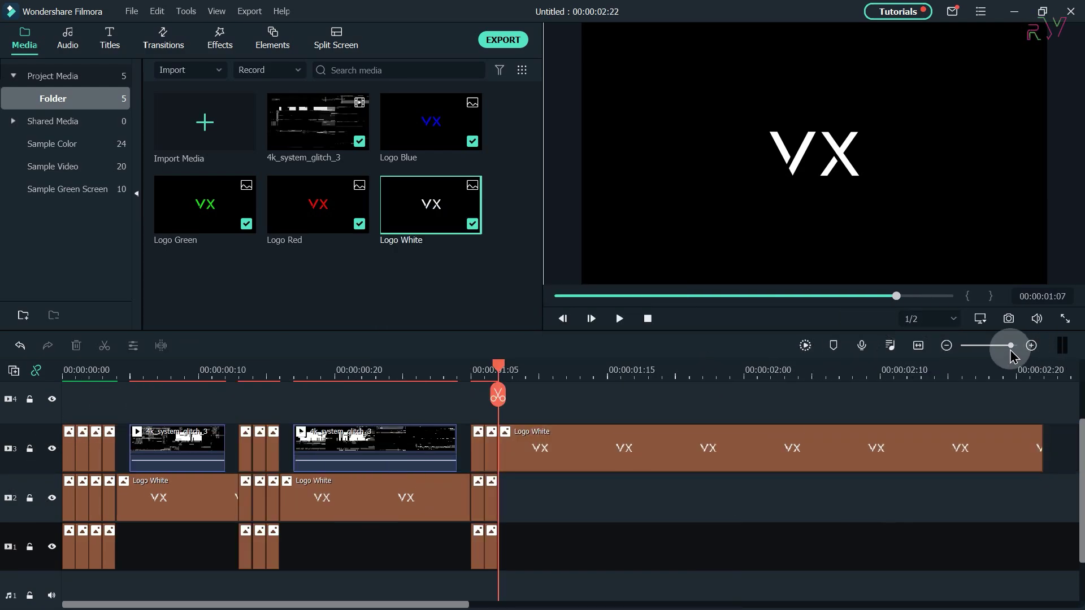
pyautogui.moveTo(1011, 347); pyautogui.dragTo(1014, 345)
# - Copy the first four flicker clips on all tracks and paste them at the project's end
pyautogui.click(558, 296)
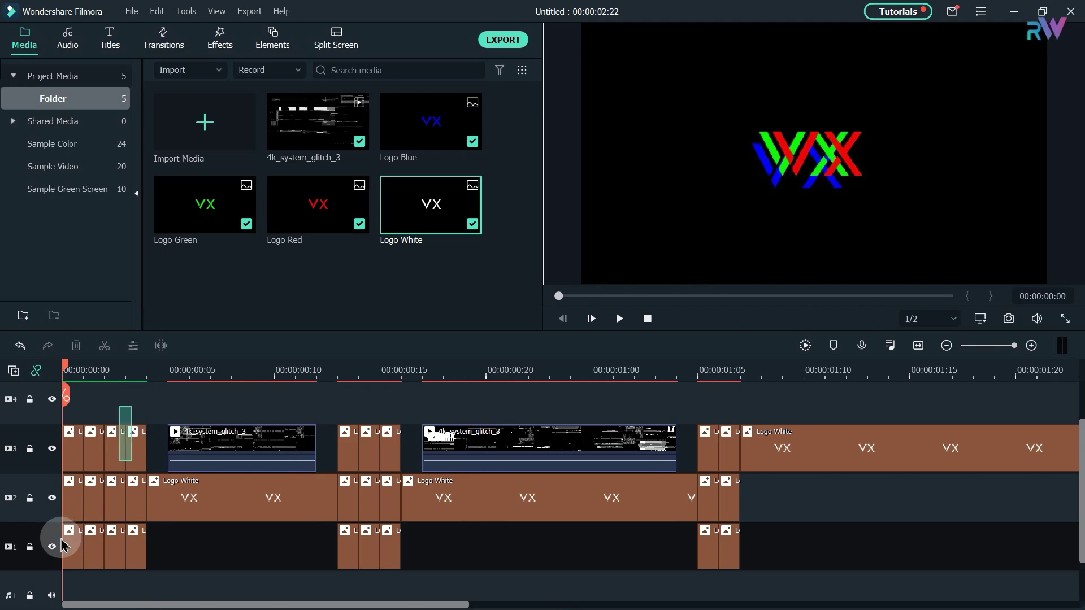
pyautogui.moveTo(62, 545); pyautogui.dragTo(138, 409)
pyautogui.rightClick(77, 449)
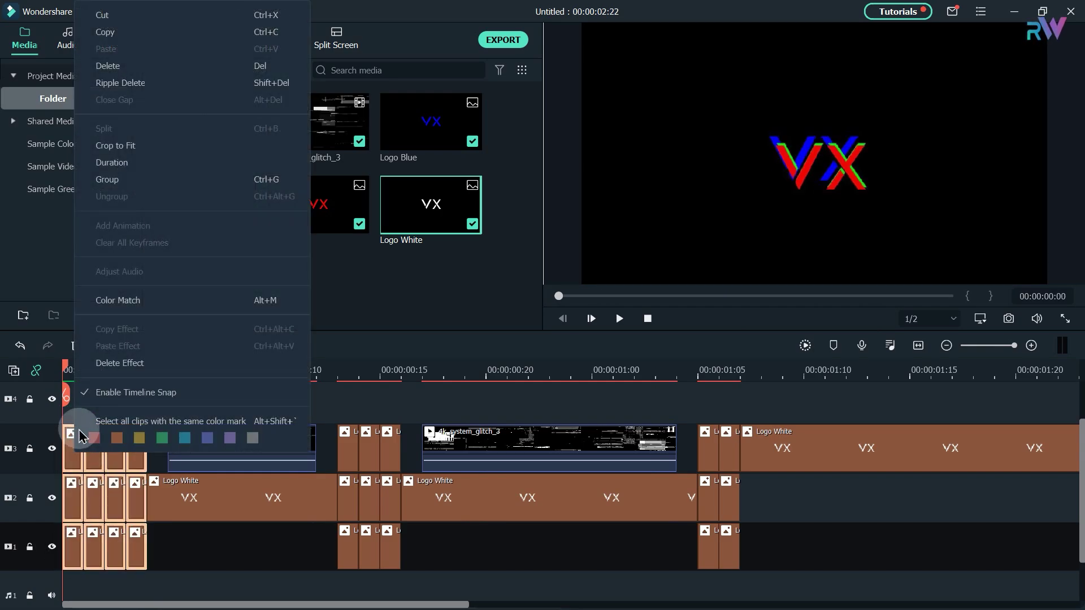
pyautogui.click(156, 37)
pyautogui.click(926, 296)
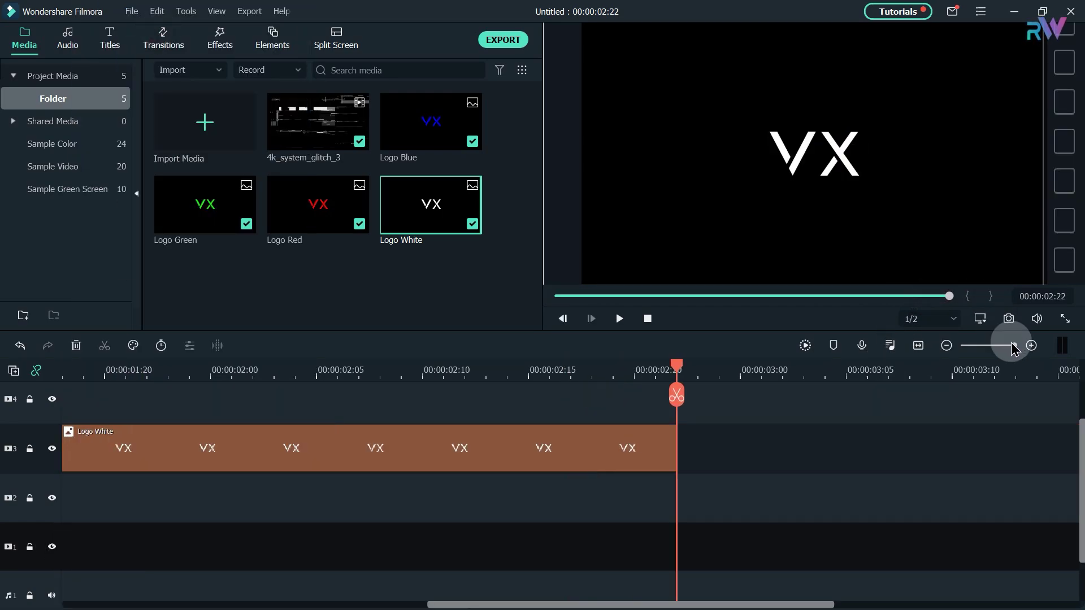
pyautogui.hotkey('ctrl', 'v')
# - Scrub through the result, fit the whole project to the timeline, and return to the start
pyautogui.click(818, 460)
pyautogui.moveTo(674, 372); pyautogui.dragTo(633, 373)
pyautogui.click(917, 346)
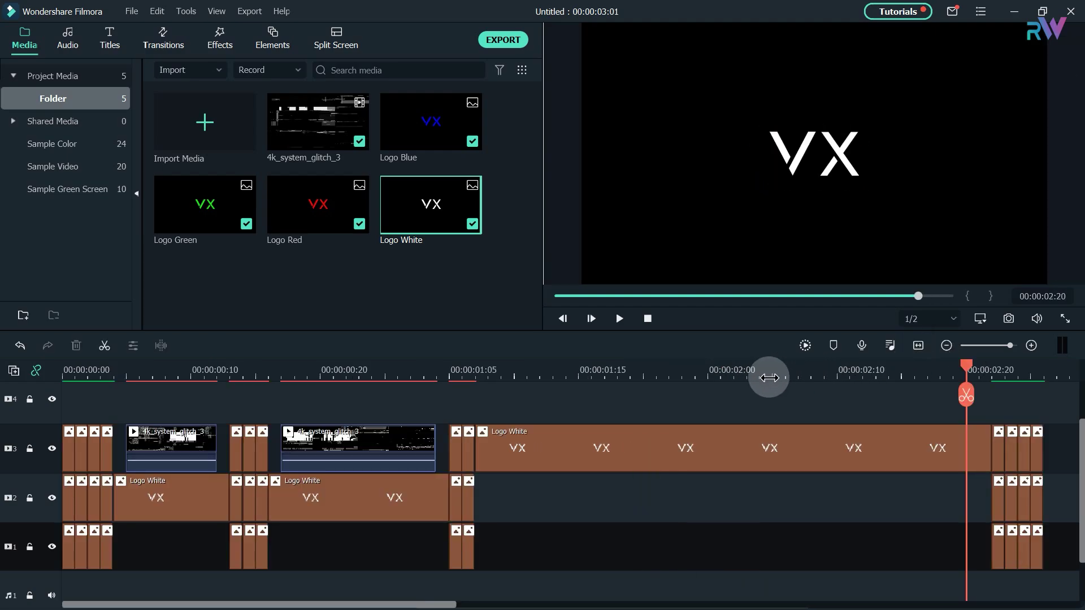
pyautogui.click(557, 296)
# - Export the project as 'Logo Glitch', a 1920x1080, 25 fps MP4
pyautogui.hotkey('ctrl', 'e')
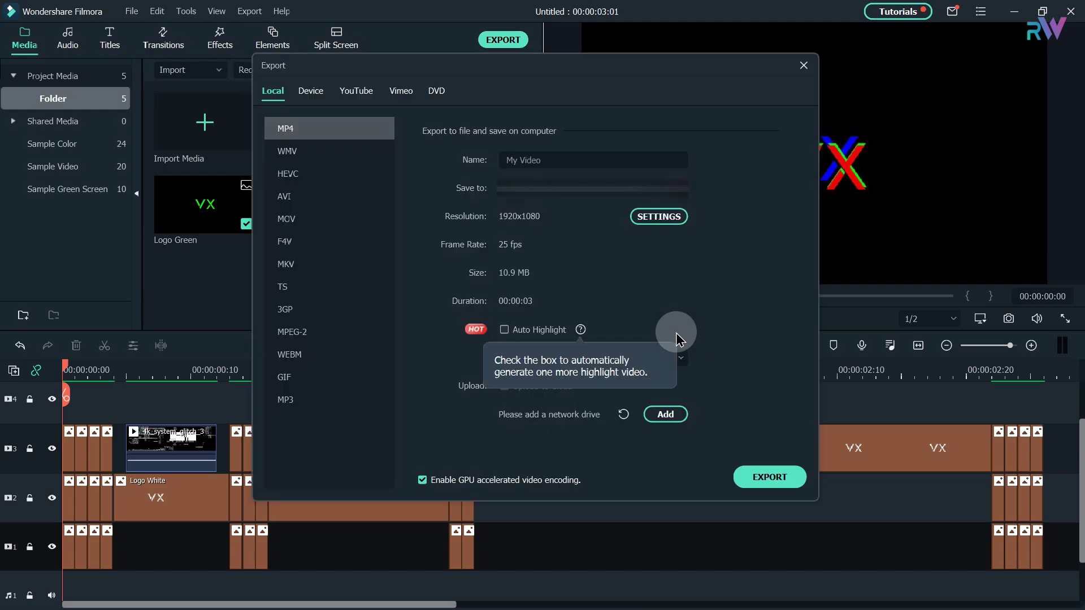
pyautogui.write('Logo Glitch')
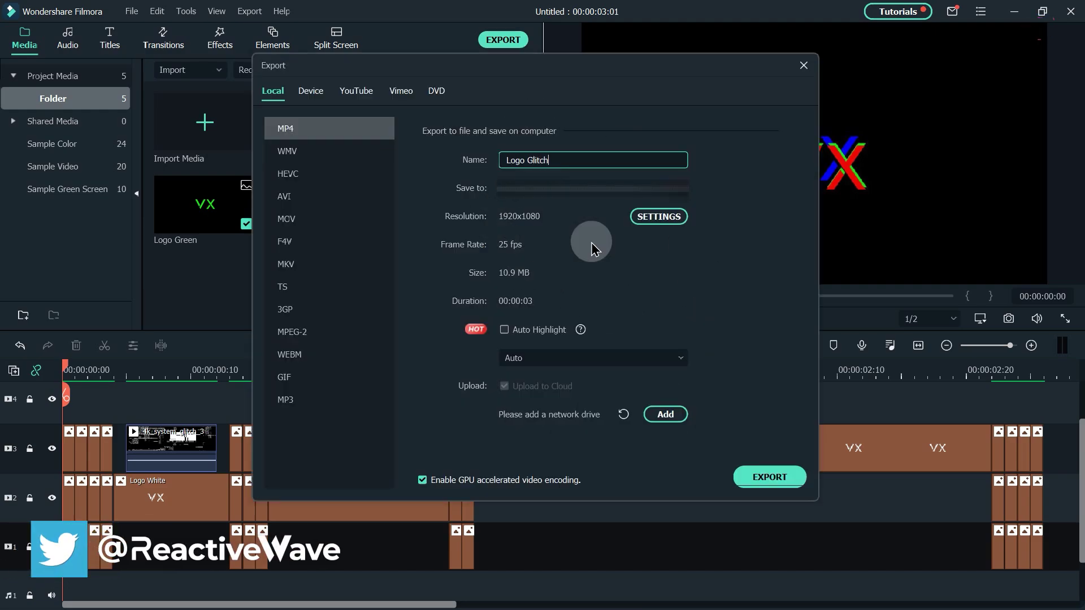
pyautogui.press('Tab')
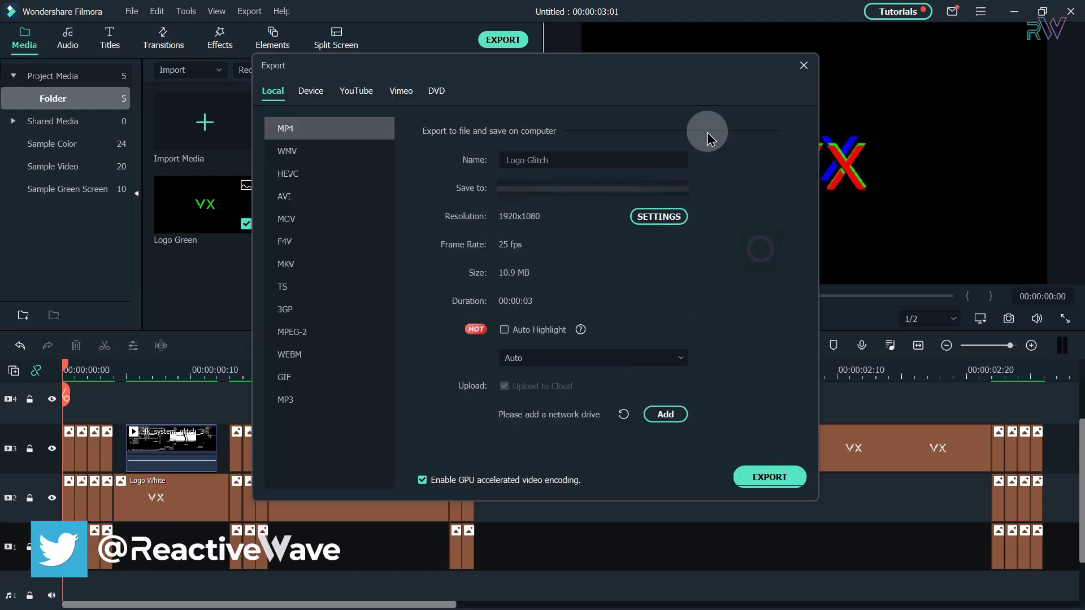
pyautogui.click(771, 481)
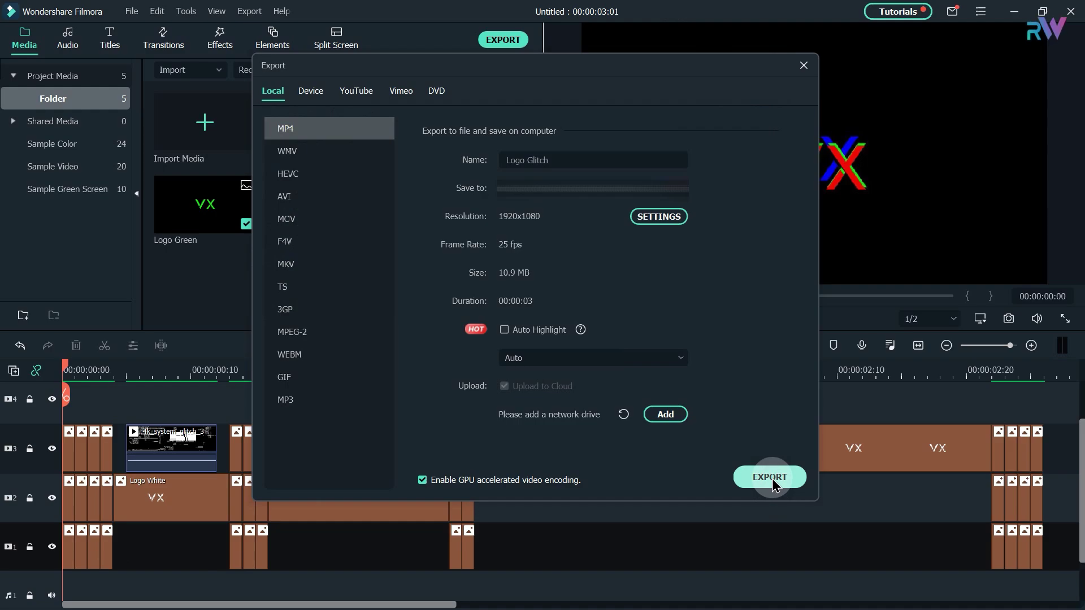
pyautogui.click(304, 149)
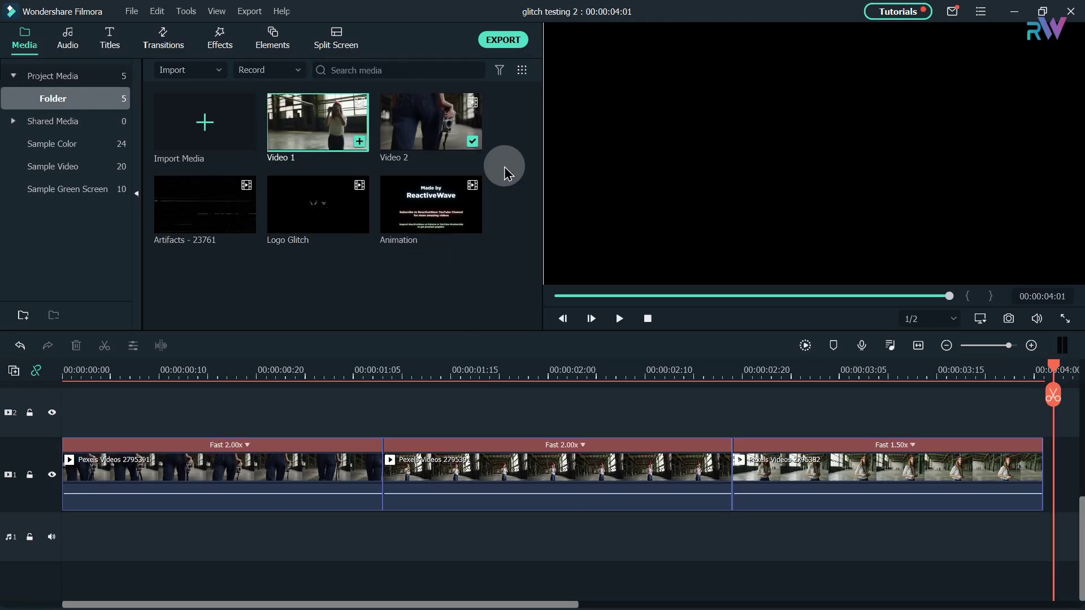
# - Play back the Video 1, Artifacts - 23761 and Logo Glitch media in glitch testing 2
pyautogui.click(619, 318)
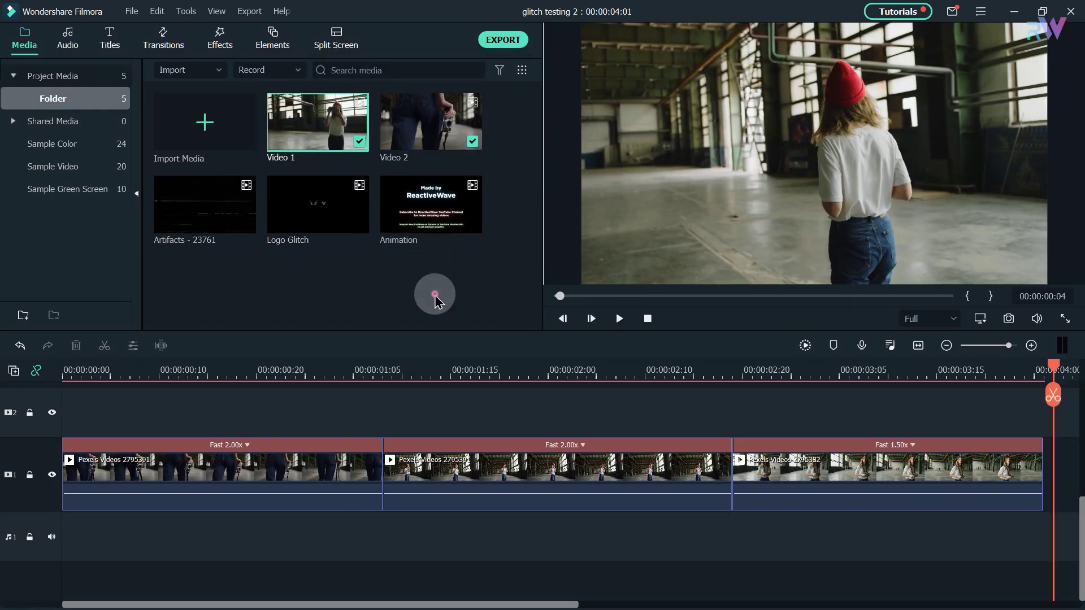
pyautogui.click(190, 239)
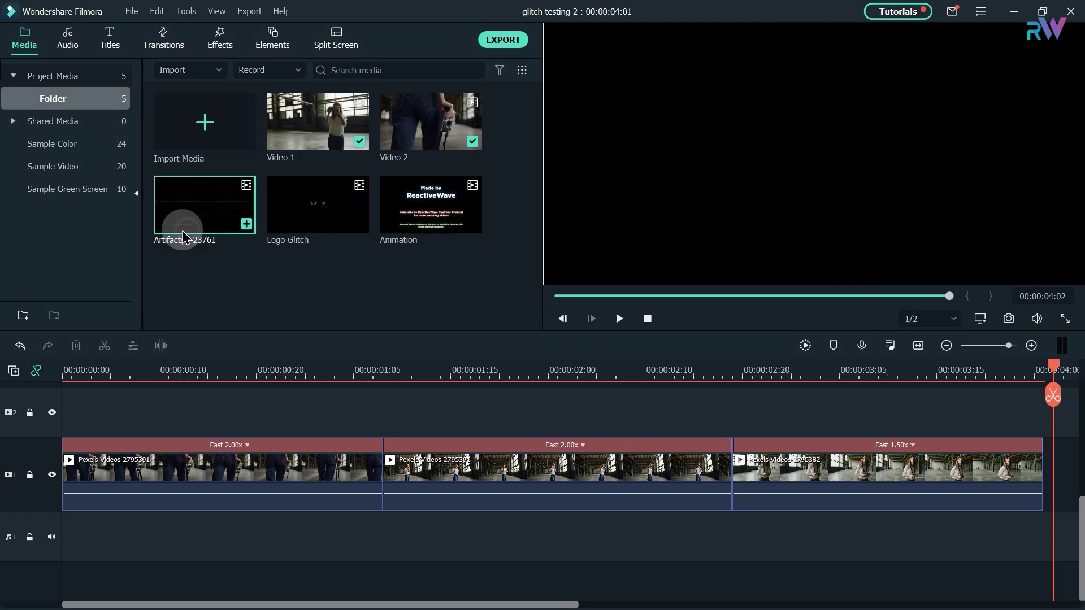
pyautogui.click(619, 318)
pyautogui.click(619, 318)
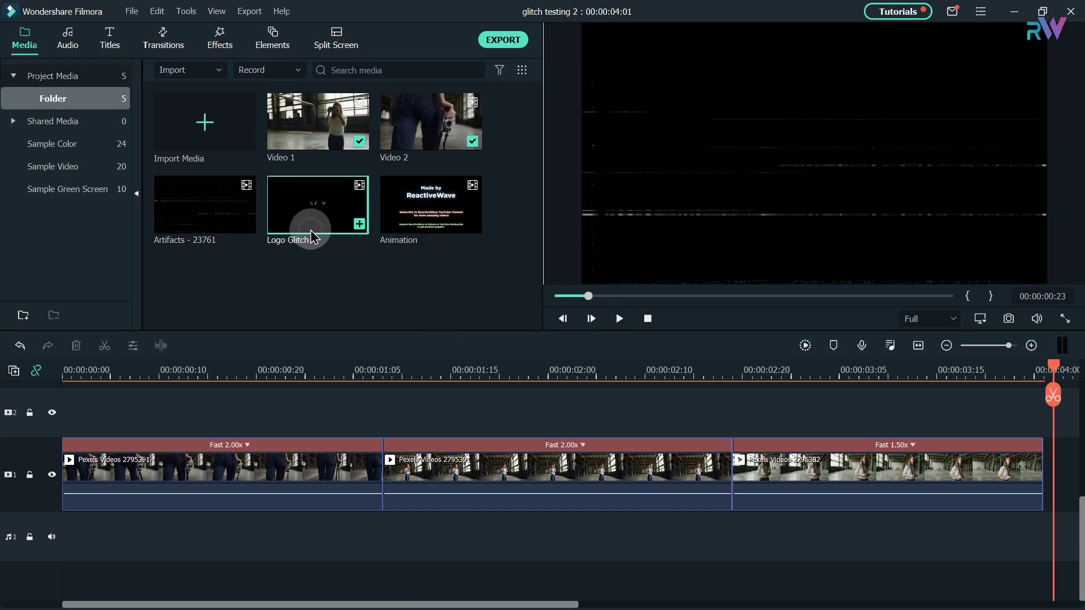
pyautogui.click(311, 236)
pyautogui.click(619, 318)
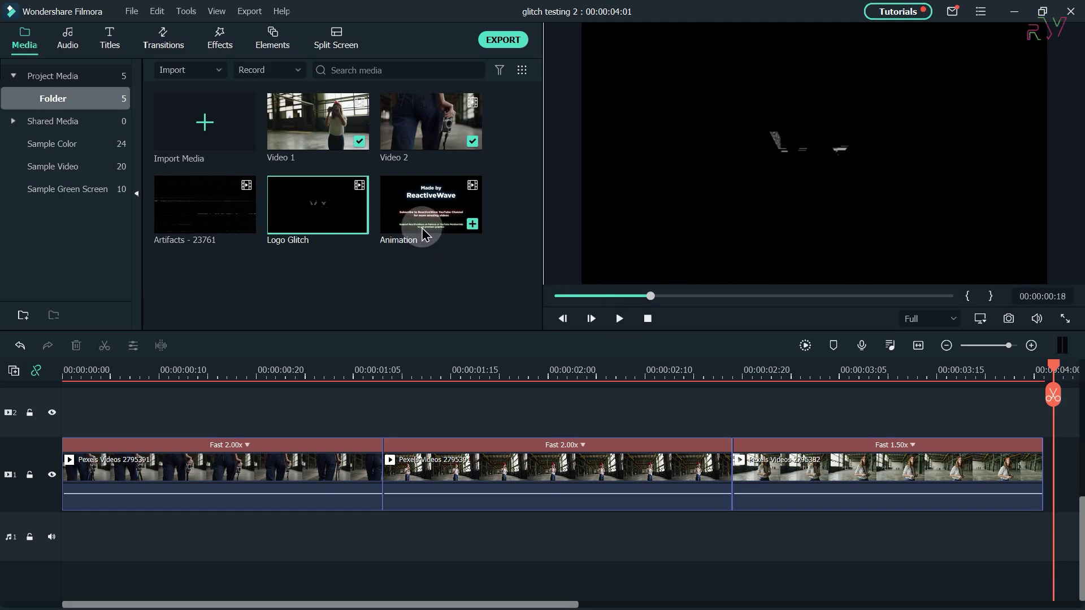
pyautogui.click(388, 278)
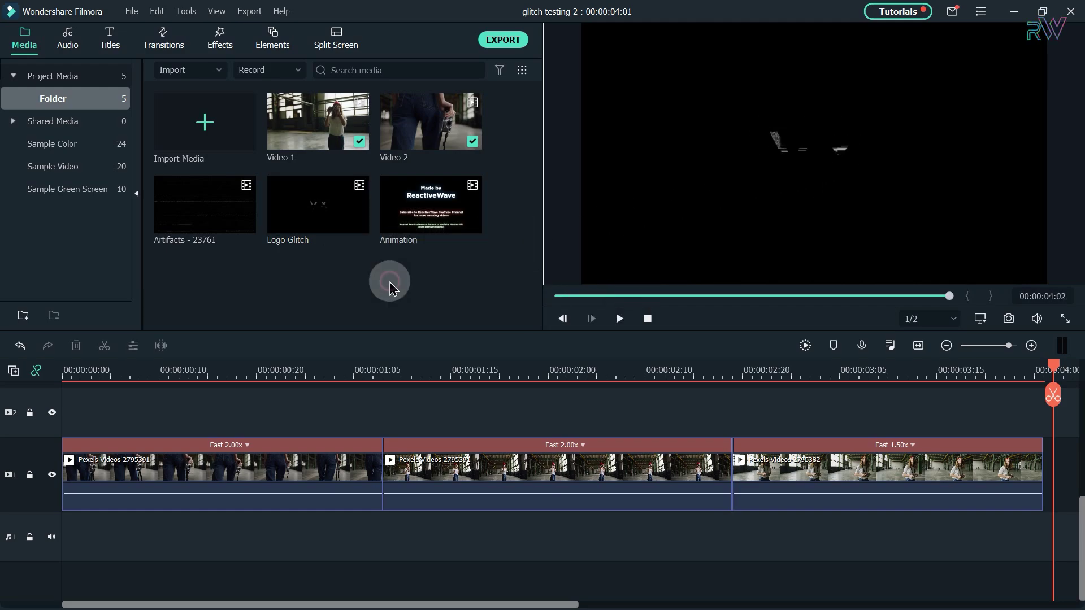
# - Lower the middle warehouse clip's opacity to 60 in Compositing
pyautogui.click(576, 370)
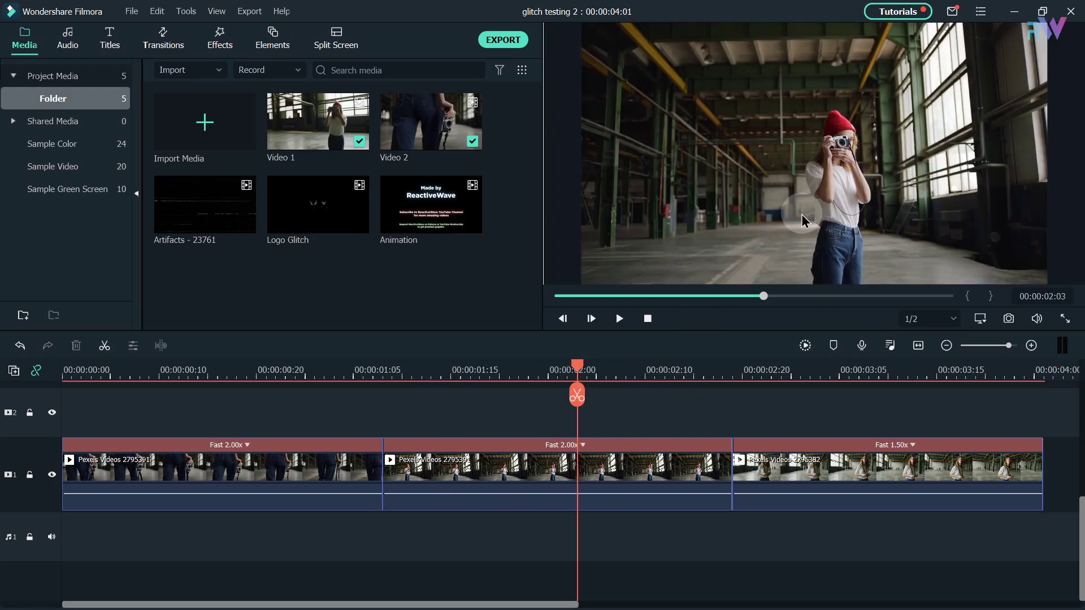
pyautogui.doubleClick(619, 458)
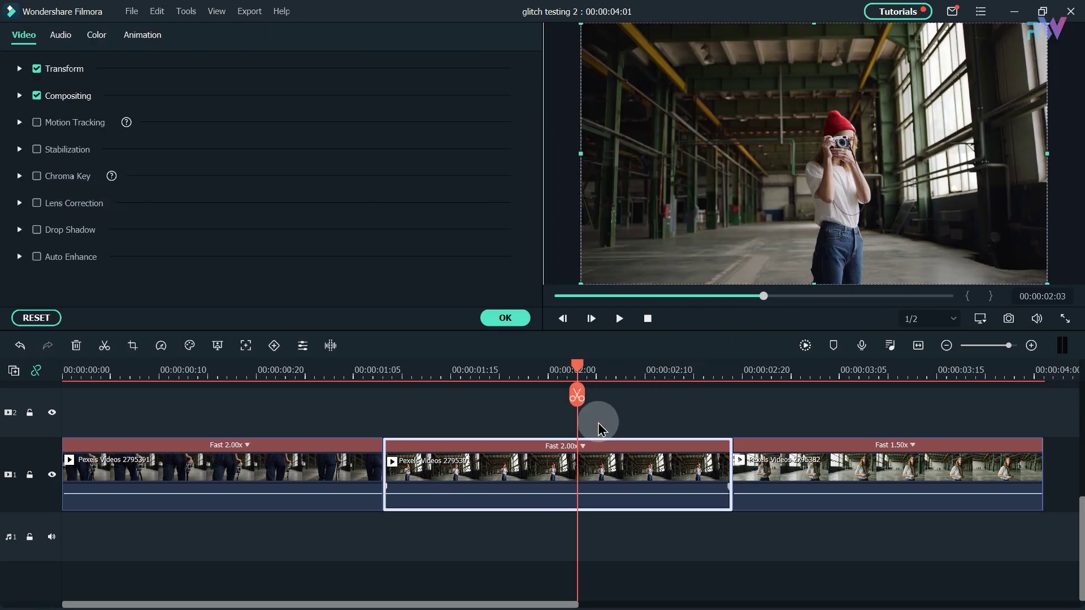
pyautogui.click(20, 96)
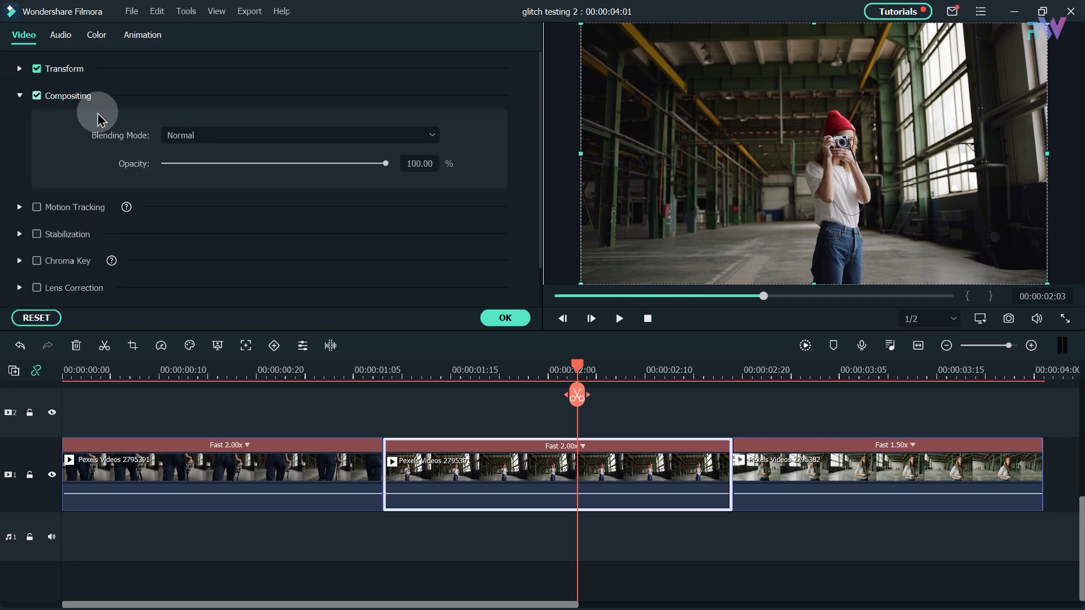
pyautogui.moveTo(313, 170); pyautogui.dragTo(296, 164)
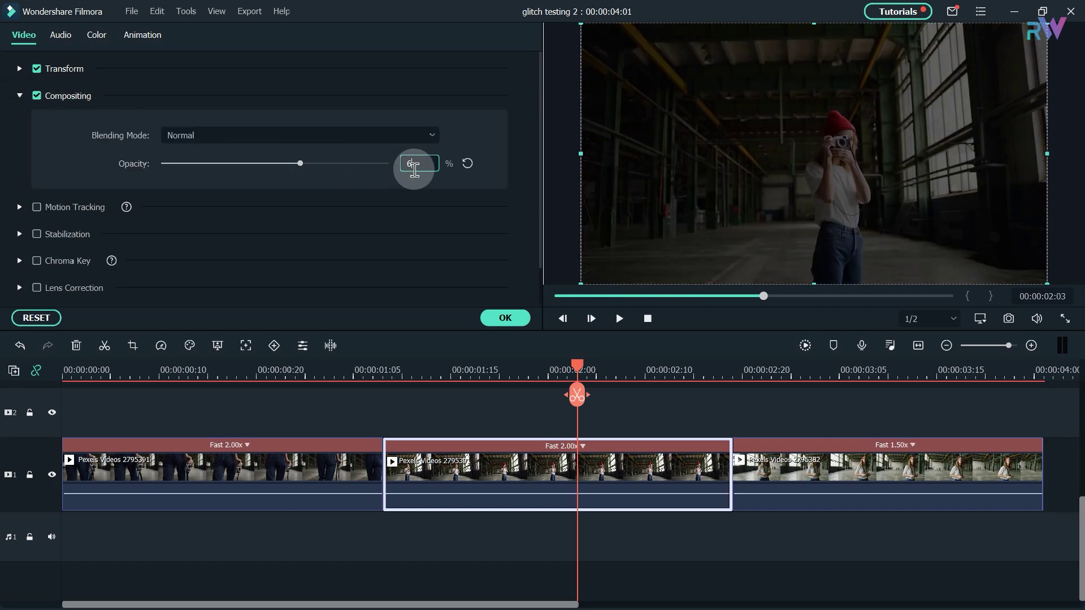
# - Set the first and third warehouse clips' opacity to 60 as well
pyautogui.click(333, 475)
pyautogui.doubleClick(418, 163)
pyautogui.write('60')
pyautogui.press('Return')
pyautogui.click(842, 480)
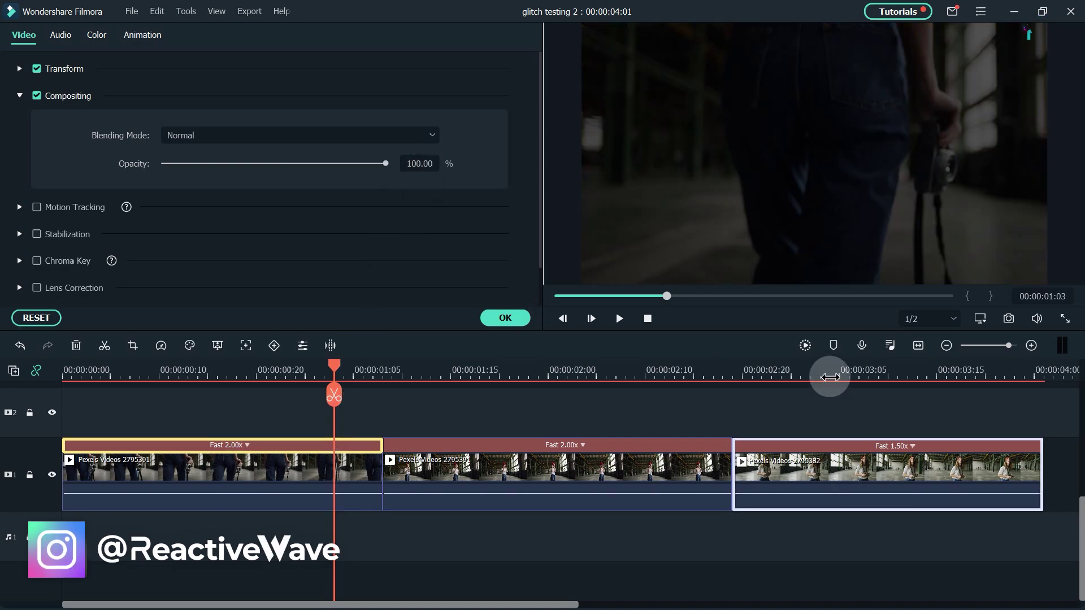
pyautogui.click(820, 371)
pyautogui.doubleClick(418, 163)
pyautogui.write('60')
pyautogui.press('Return')
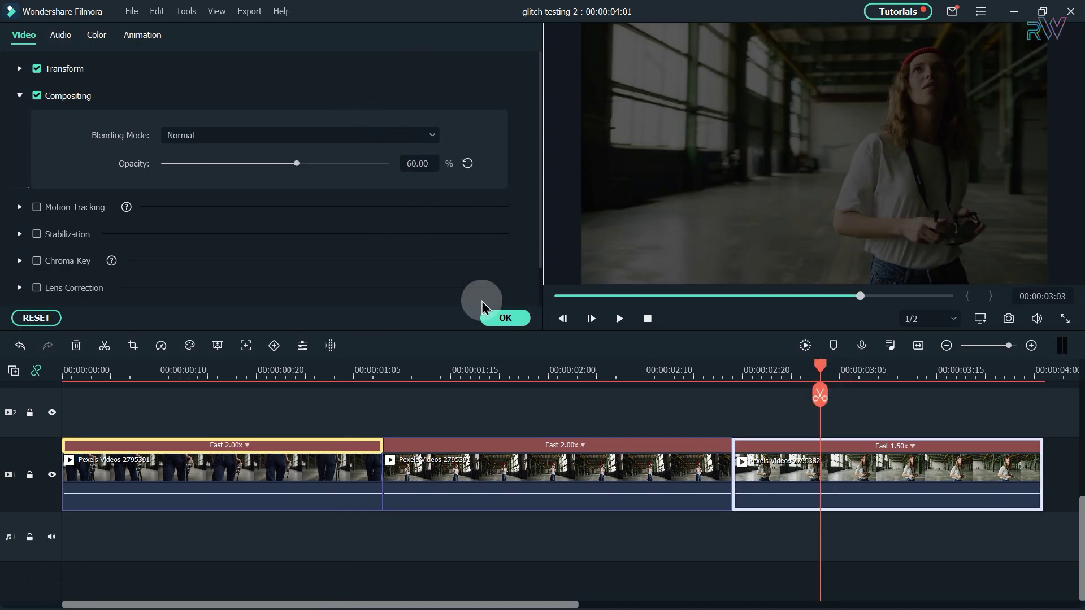
pyautogui.click(497, 317)
pyautogui.click(474, 415)
pyautogui.scroll(1, 472, 410)
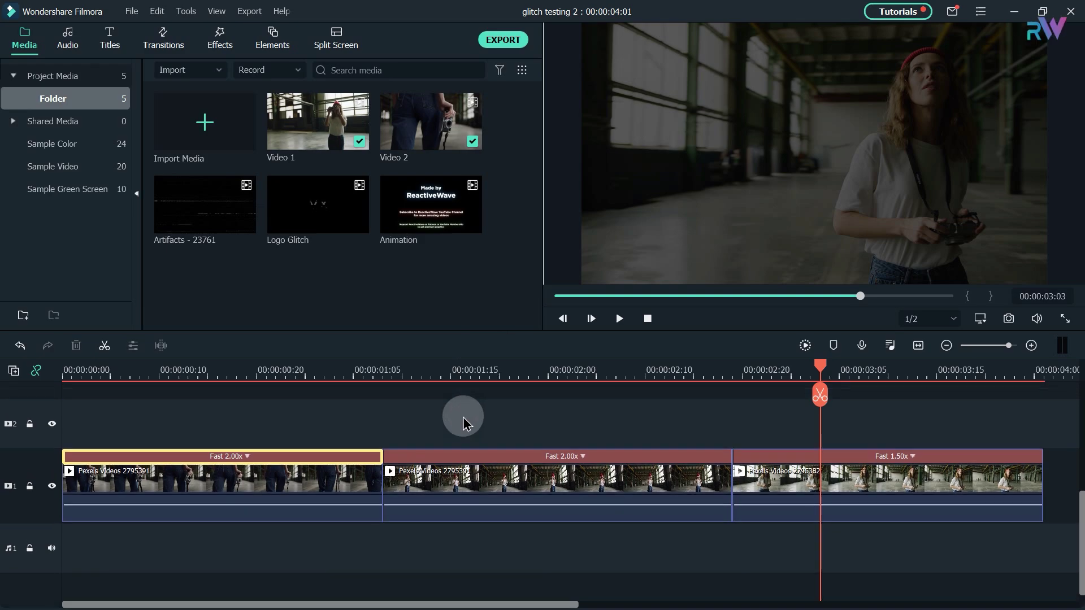
# - Place the Animation overlay at the start of track 2 and split off its title card
pyautogui.click(411, 229)
pyautogui.moveTo(407, 228); pyautogui.dragTo(113, 425)
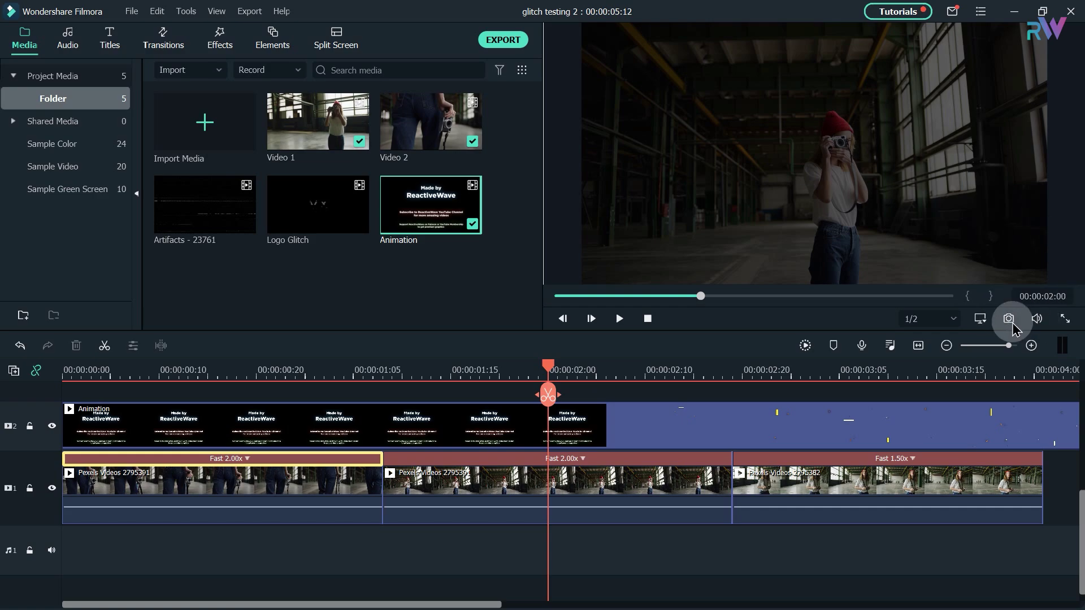
pyautogui.click(599, 415)
pyautogui.rightClick(596, 414)
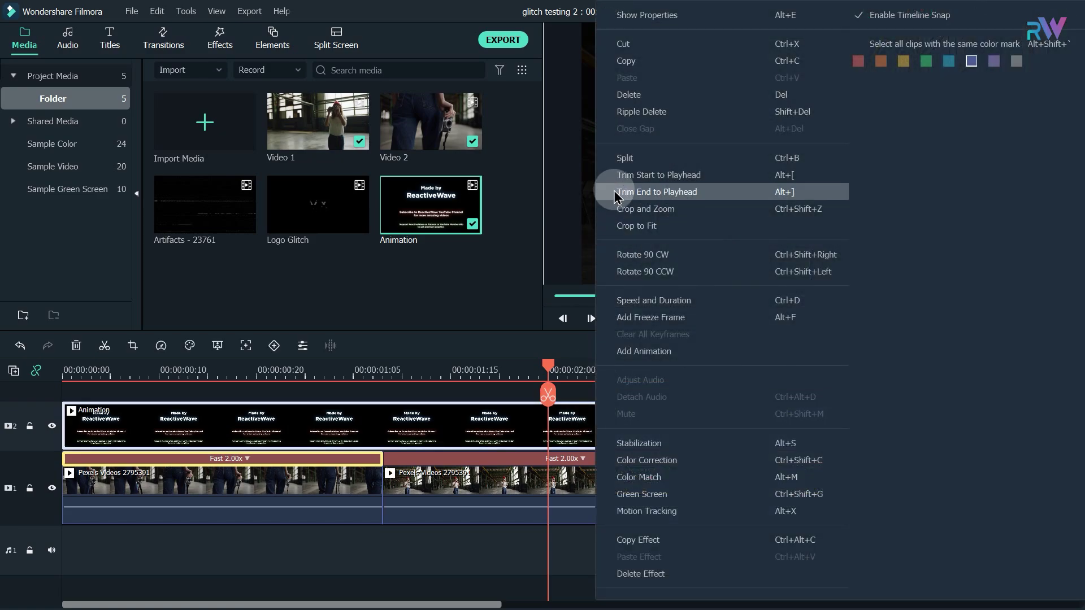
pyautogui.click(639, 165)
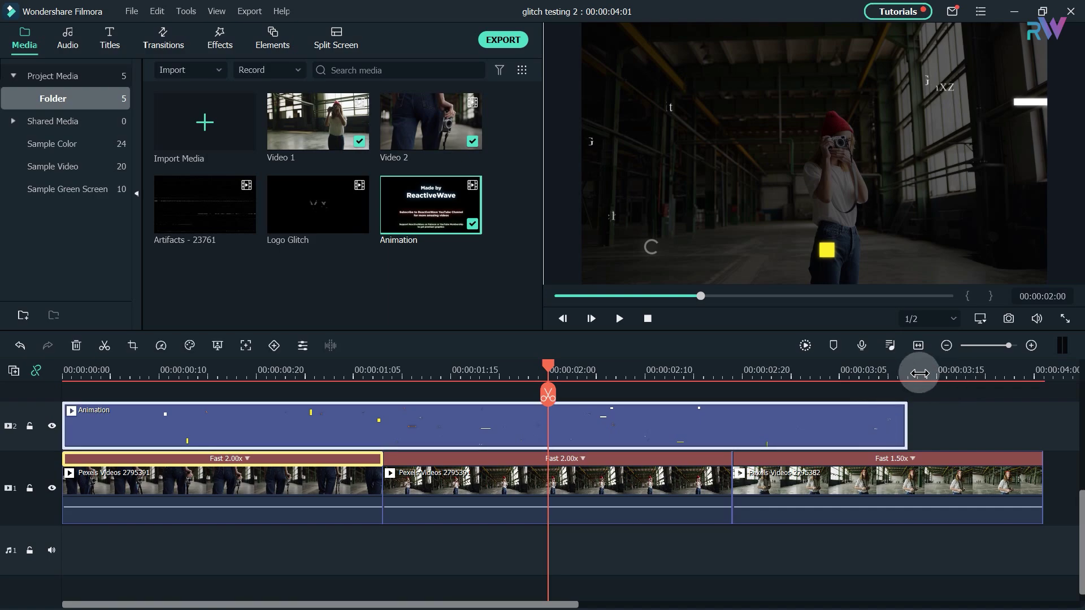
# - Paste a copy of the Animation clip after it, trimmed to end at 00:00:04:01
pyautogui.rightClick(512, 413)
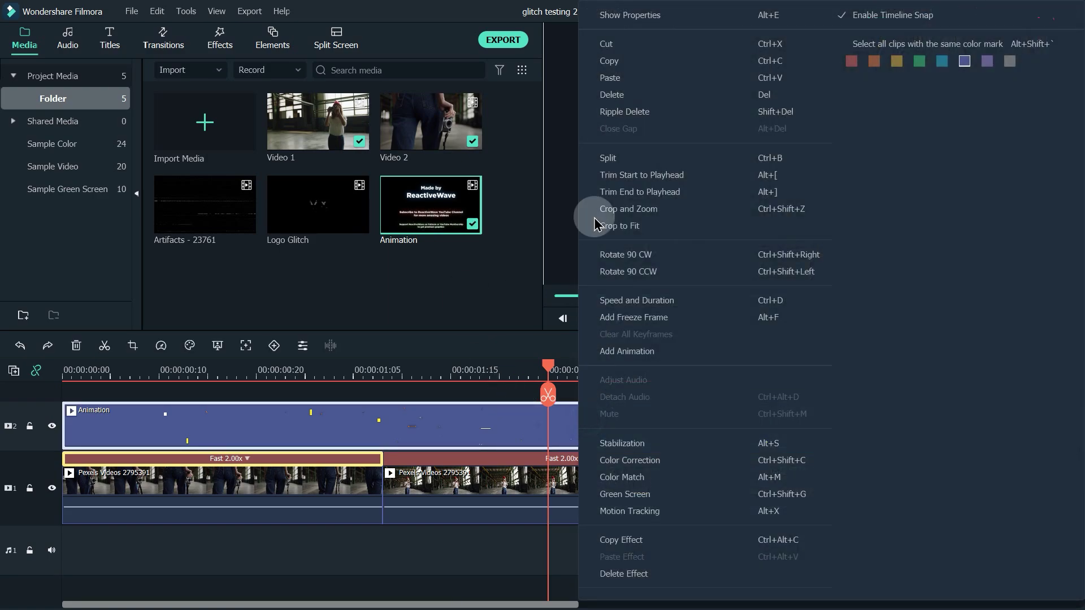
pyautogui.click(622, 65)
pyautogui.hotkey('ctrl', 'v')
pyautogui.moveTo(1063, 419); pyautogui.dragTo(351, 456)
pyautogui.click(491, 438)
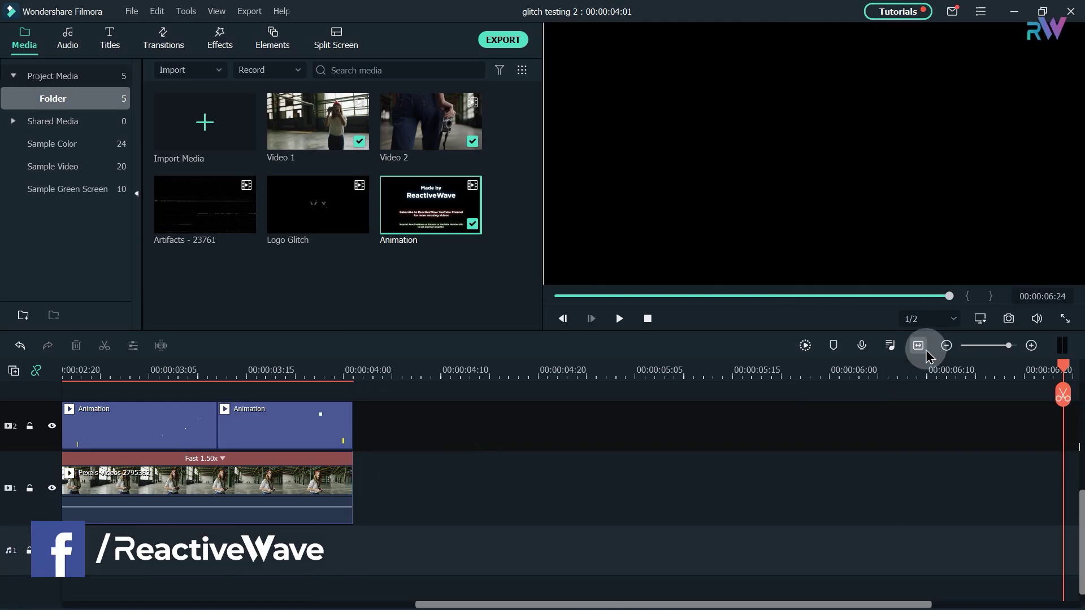
pyautogui.click(926, 350)
pyautogui.moveTo(676, 296); pyautogui.dragTo(766, 295)
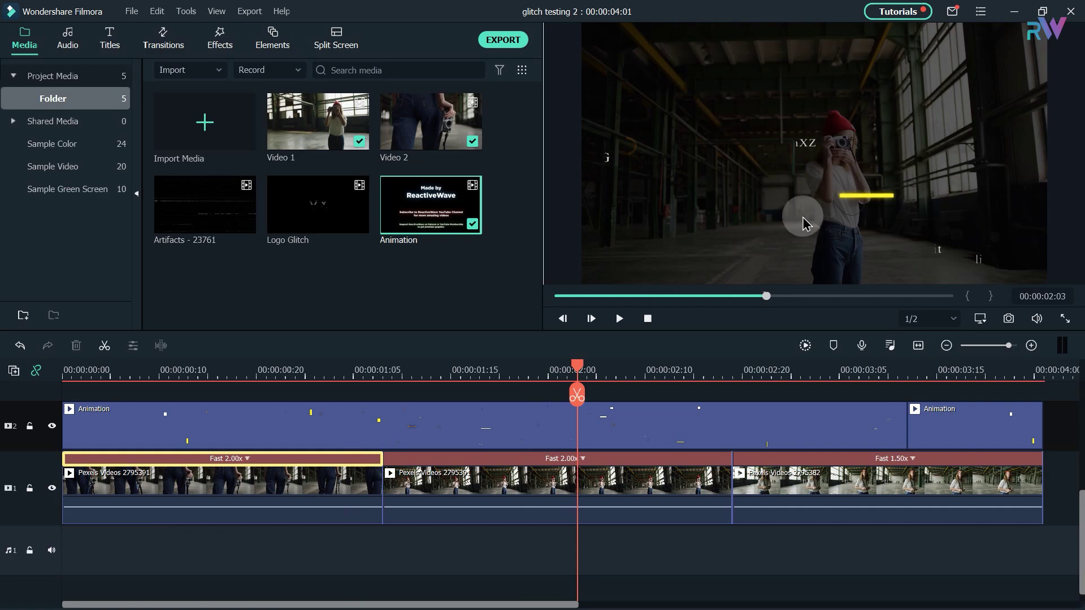
# - Place Artifacts - 23761 on a new track 3, trimmed to end with the other tracks
pyautogui.scroll(2, 312, 466)
pyautogui.moveTo(201, 232); pyautogui.dragTo(63, 428)
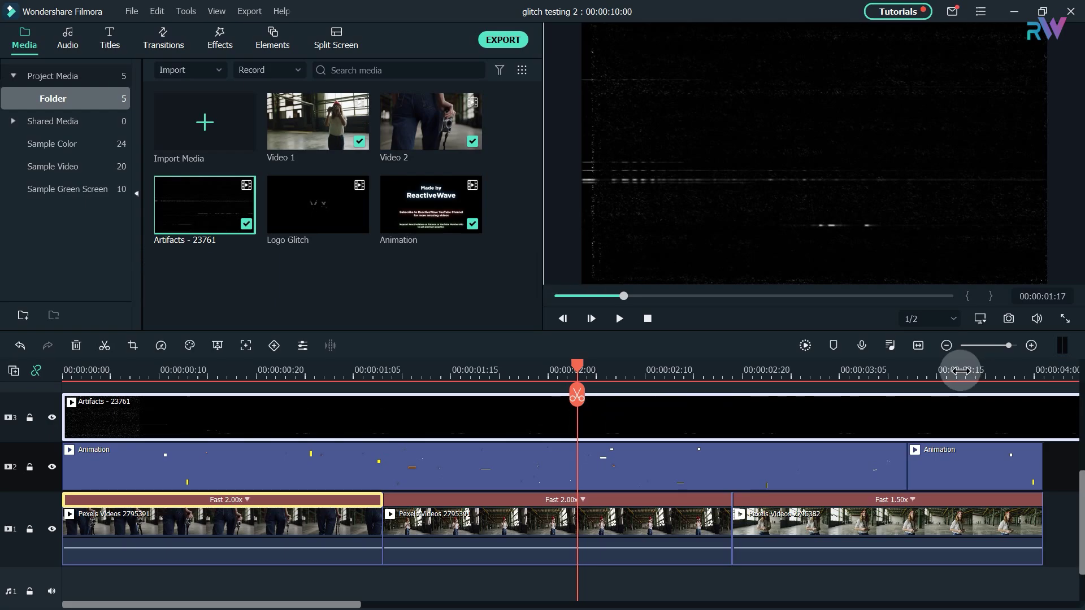
pyautogui.click(946, 346)
pyautogui.moveTo(1039, 418); pyautogui.dragTo(452, 418)
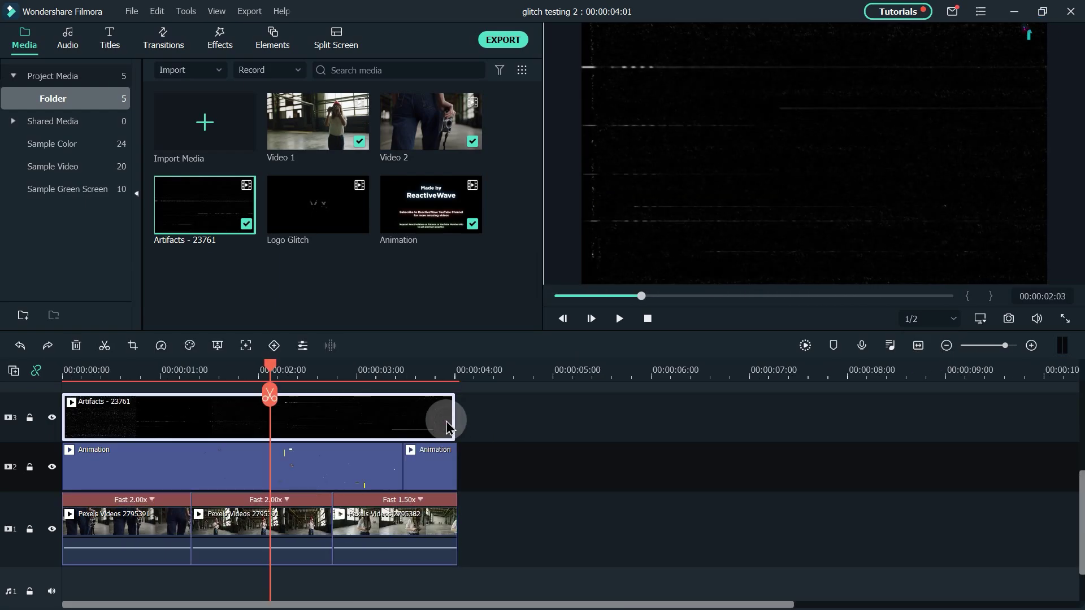
pyautogui.click(918, 345)
# - Set the Artifacts clip's Blending Mode to Screen
pyautogui.doubleClick(692, 418)
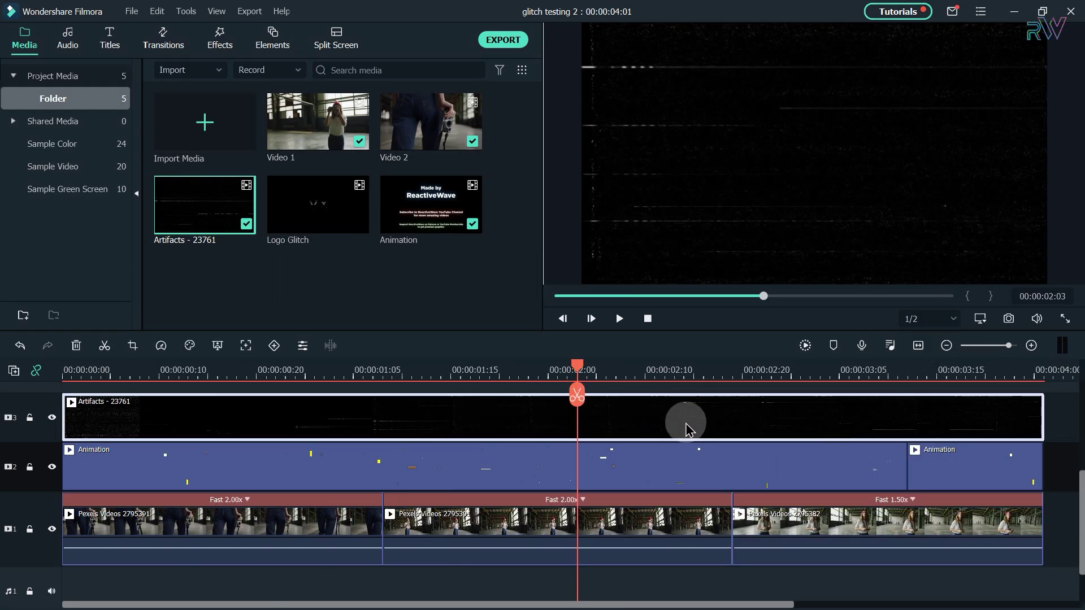
pyautogui.click(19, 95)
pyautogui.click(217, 141)
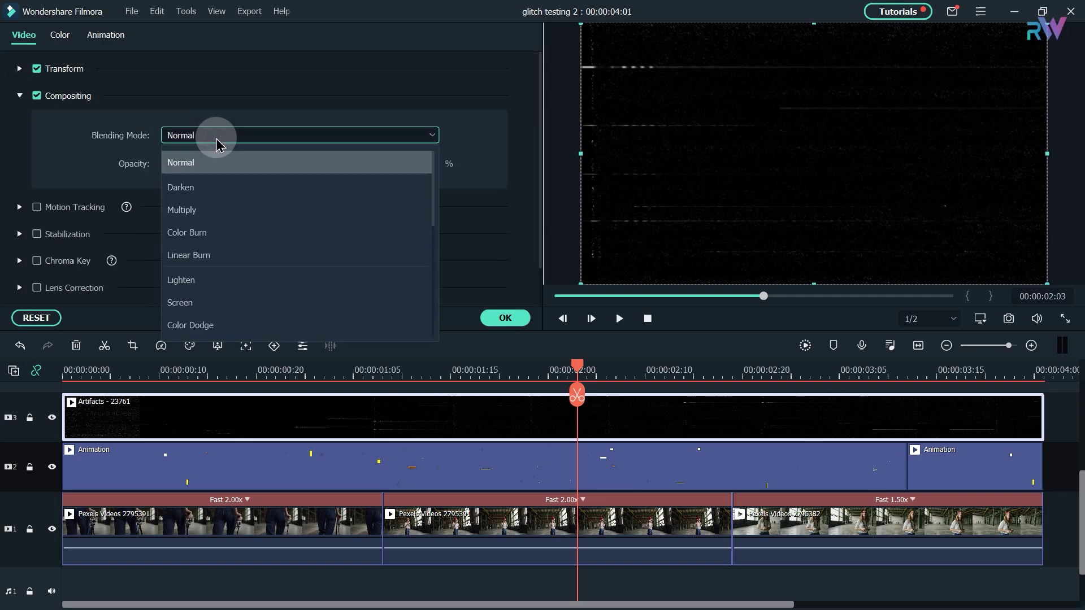
pyautogui.click(219, 308)
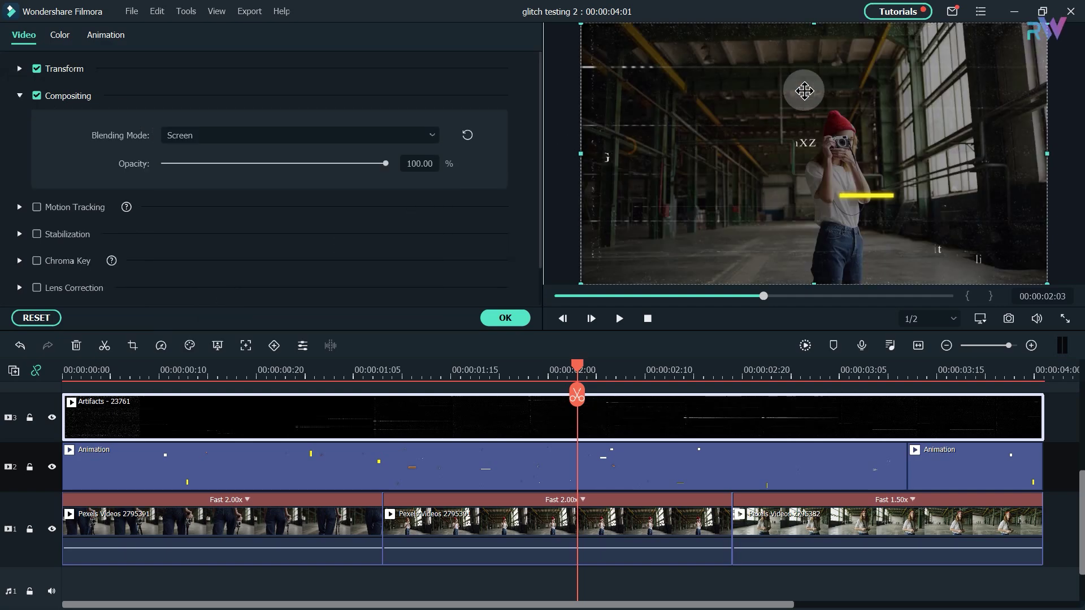
pyautogui.click(504, 318)
pyautogui.click(458, 370)
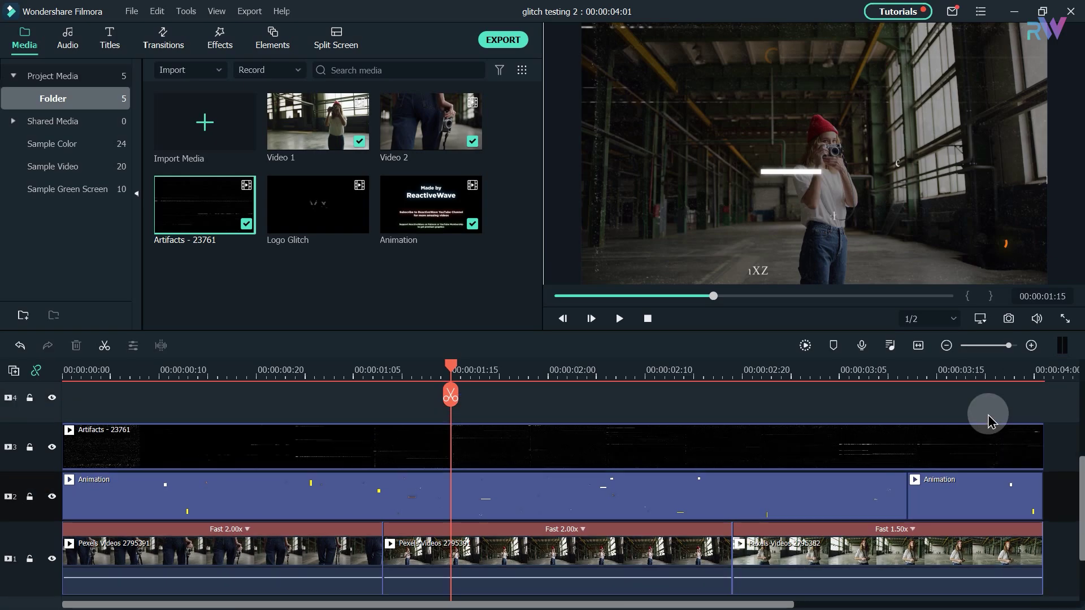
pyautogui.press('End')
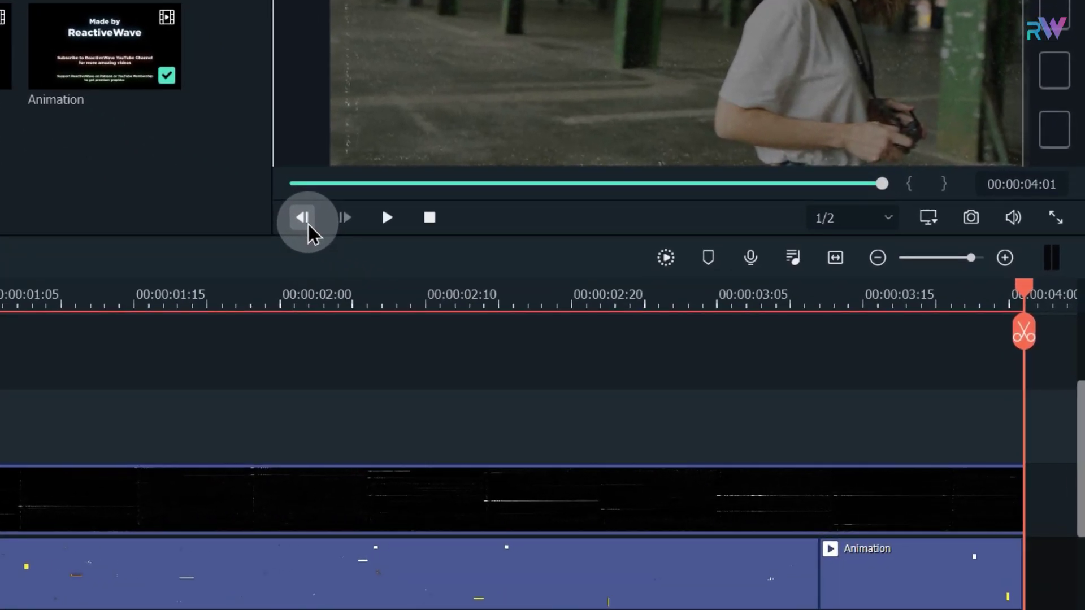
# - Place a short Black colour clip from Sample Color on track 4 at the playhead
pyautogui.click(564, 320)
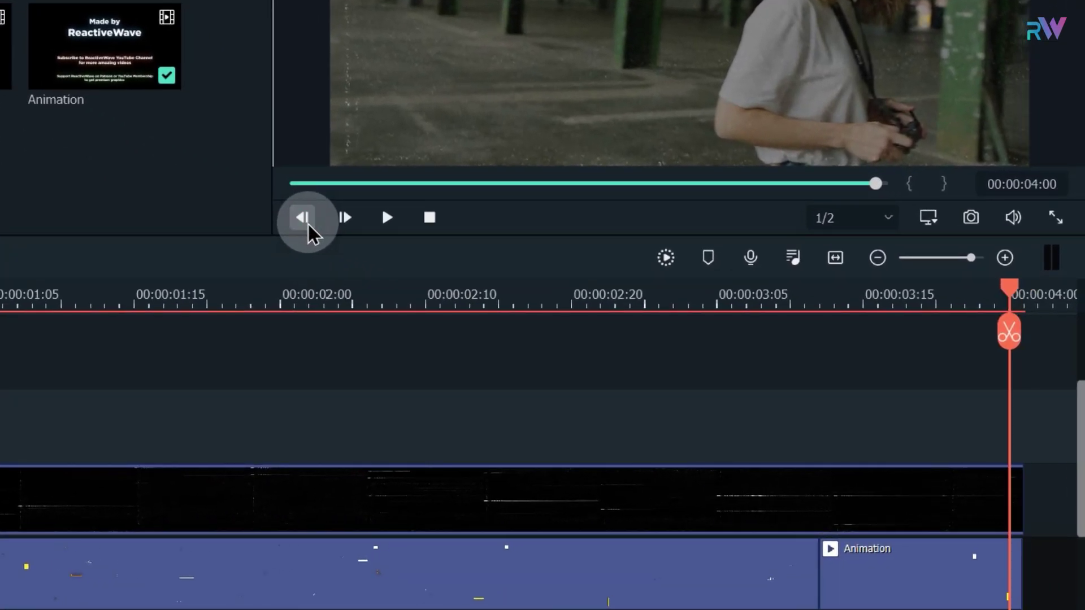
pyautogui.click(308, 232)
pyautogui.click(1033, 338)
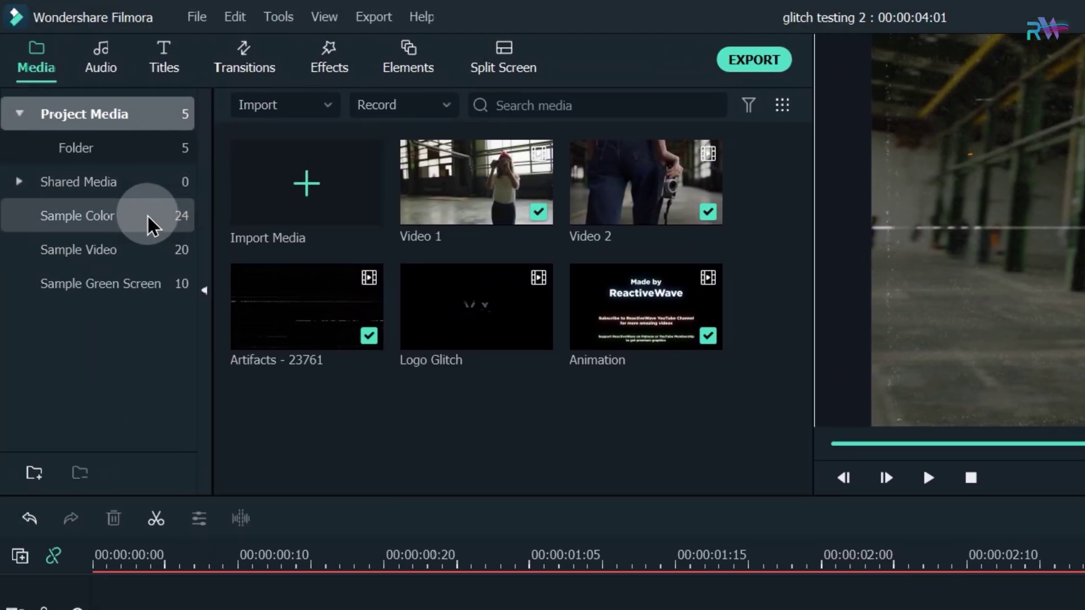
pyautogui.click(0, 143)
pyautogui.moveTo(295, 230); pyautogui.dragTo(1084, 600)
pyautogui.moveTo(862, 420); pyautogui.dragTo(522, 425)
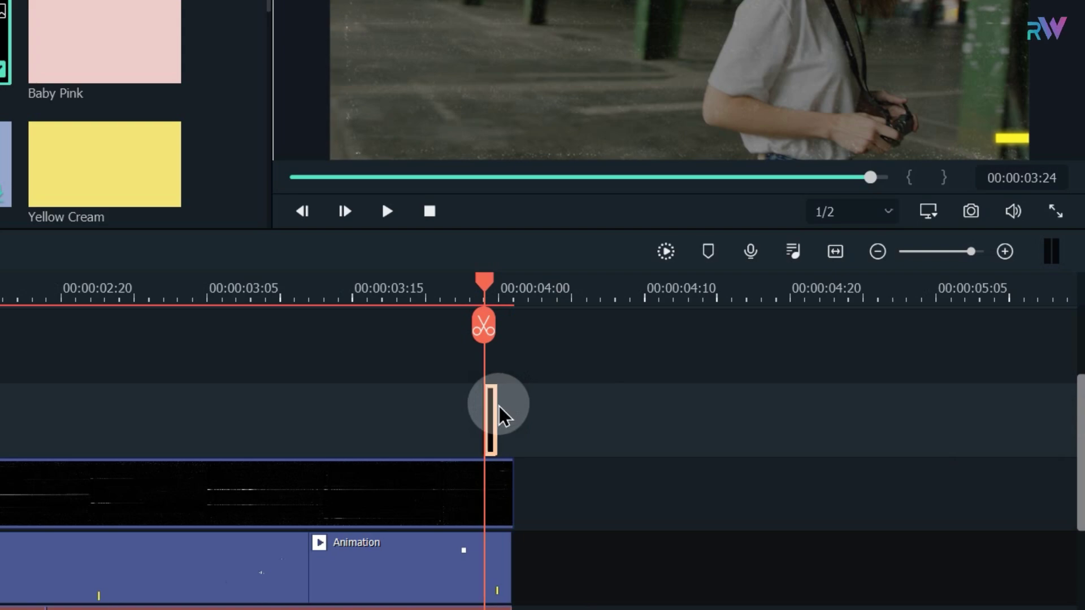
pyautogui.click(535, 427)
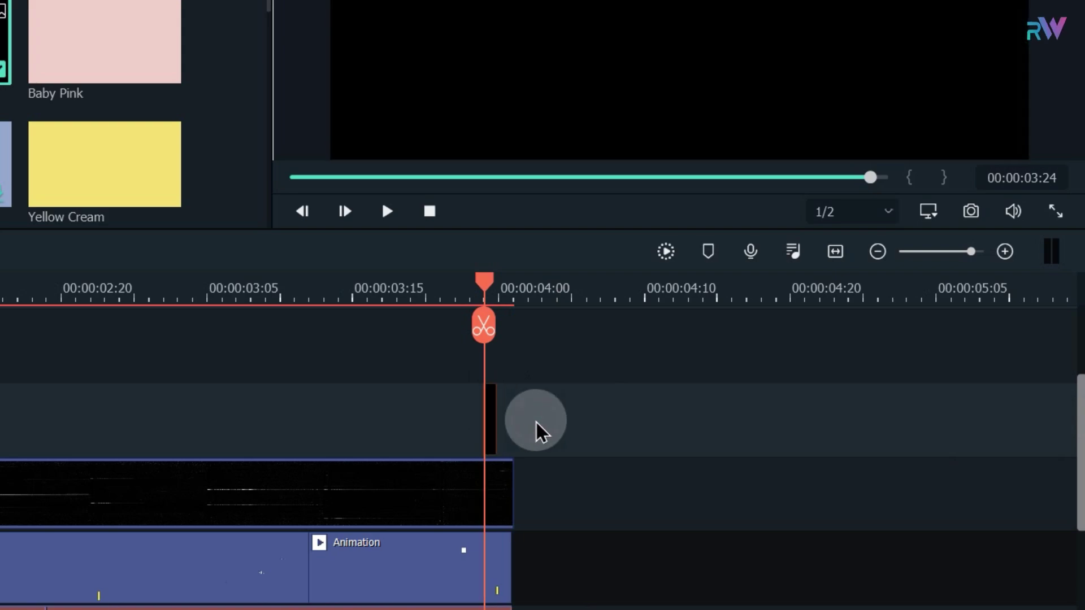
# - Add three more short Black clips on track 4, each a few frames earlier
pyautogui.click(303, 222)
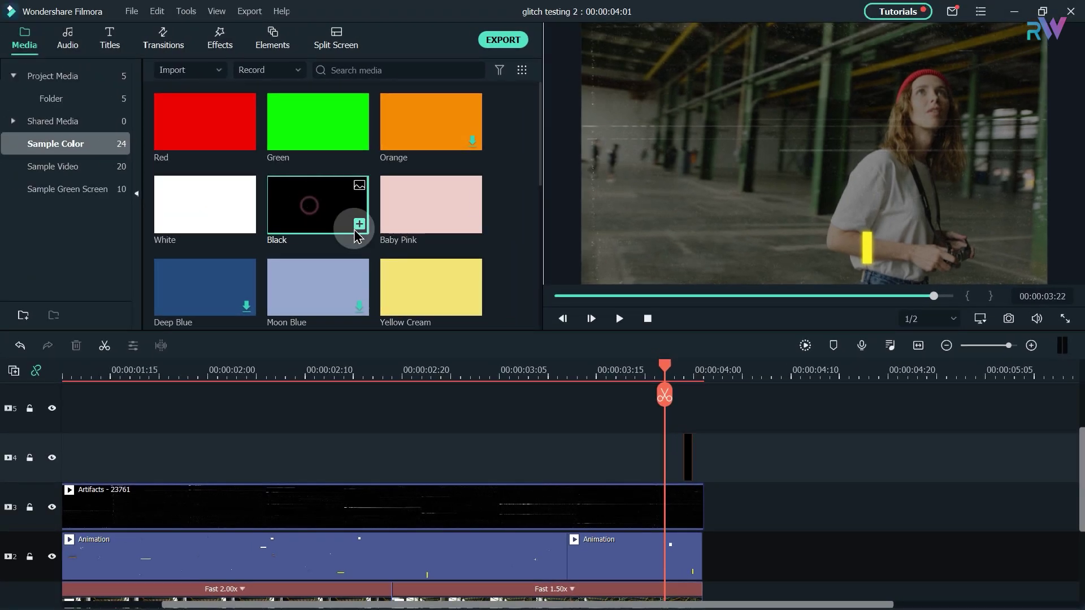
pyautogui.moveTo(358, 225); pyautogui.dragTo(676, 451)
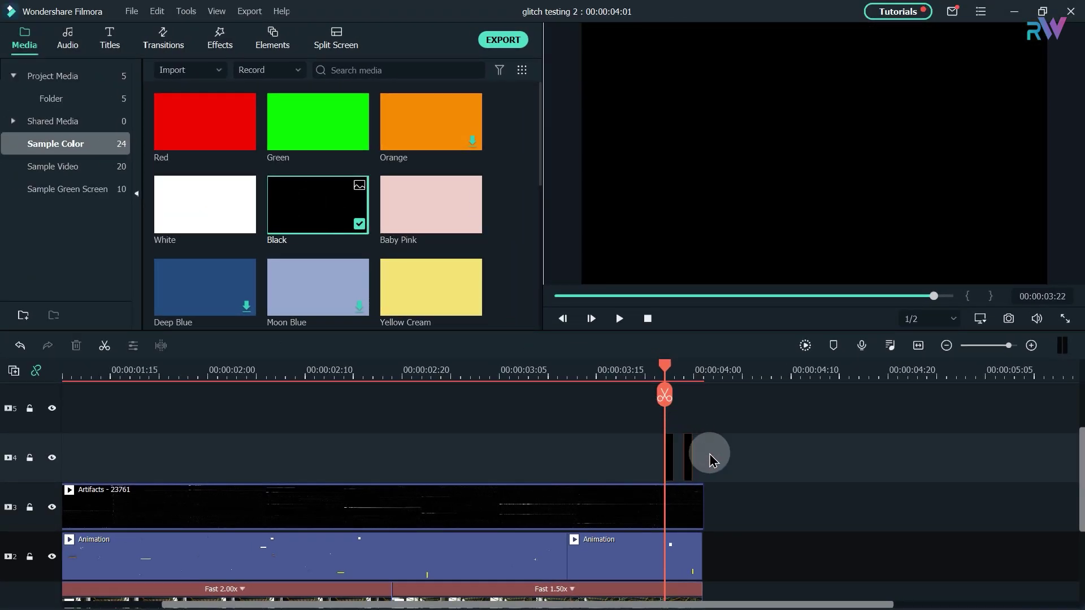
pyautogui.click(563, 319)
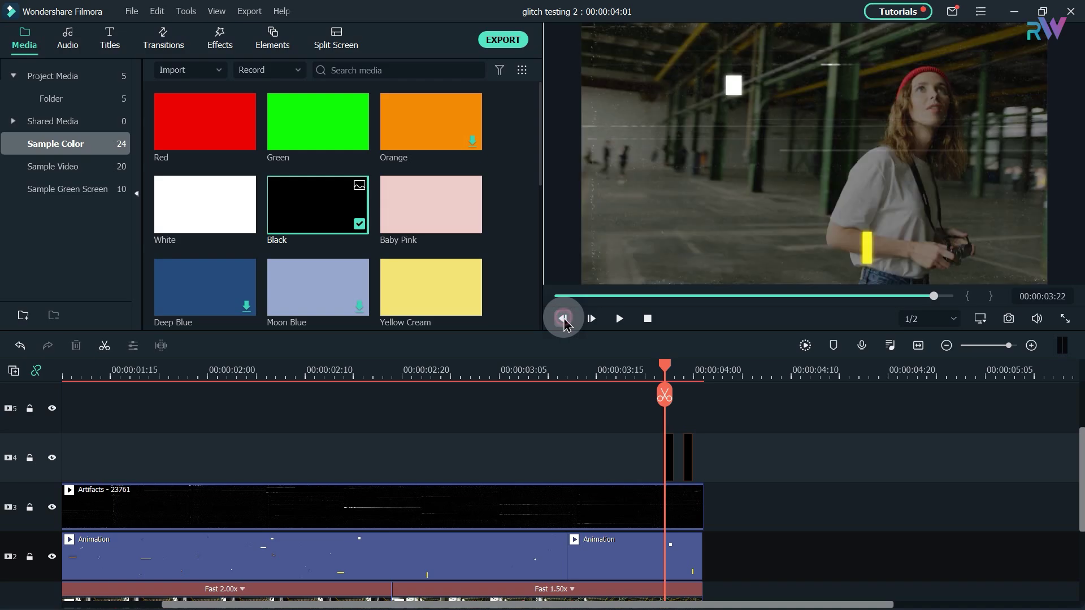
pyautogui.moveTo(325, 225); pyautogui.dragTo(642, 466)
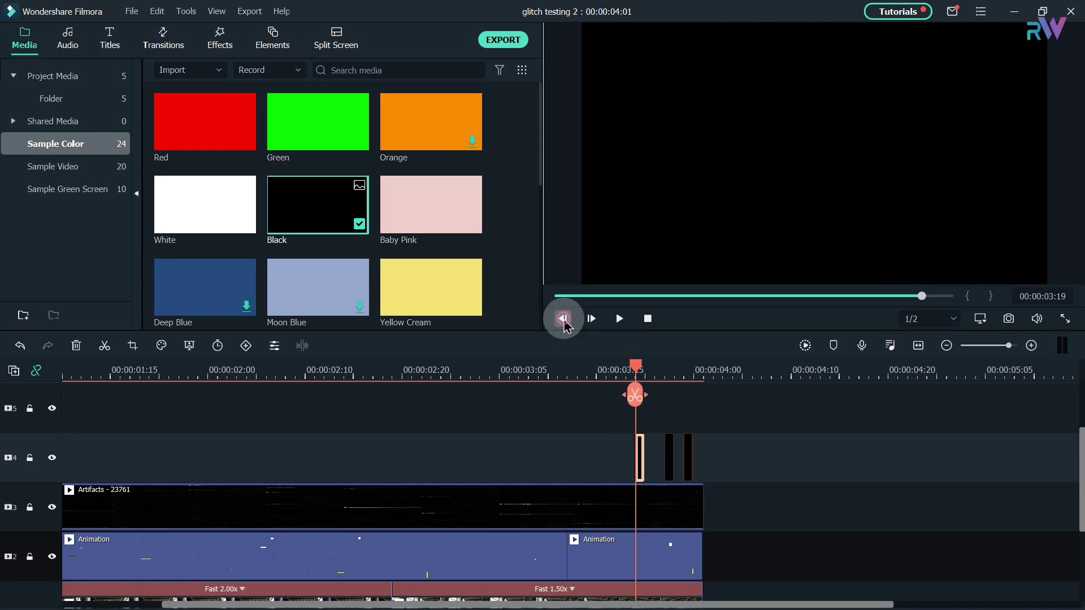
pyautogui.click(564, 320)
pyautogui.click(563, 320)
pyautogui.click(563, 319)
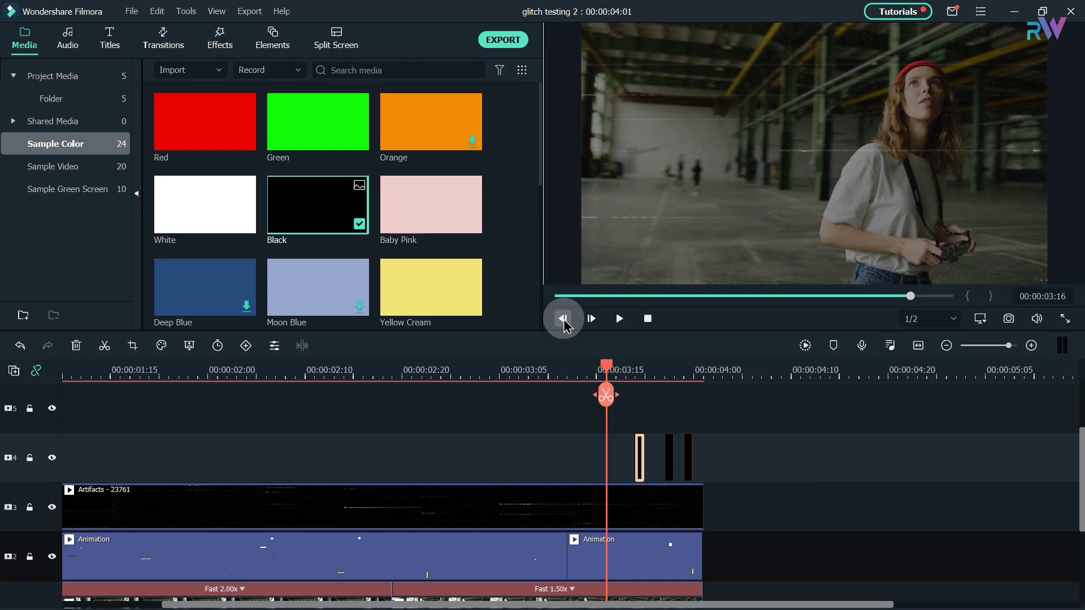
pyautogui.click(338, 218)
pyautogui.moveTo(579, 383); pyautogui.dragTo(611, 462)
# - Paste another Black clip a few frames back and shift one Black clip to the playhead
pyautogui.click(563, 319)
pyautogui.click(563, 319)
pyautogui.click(563, 319)
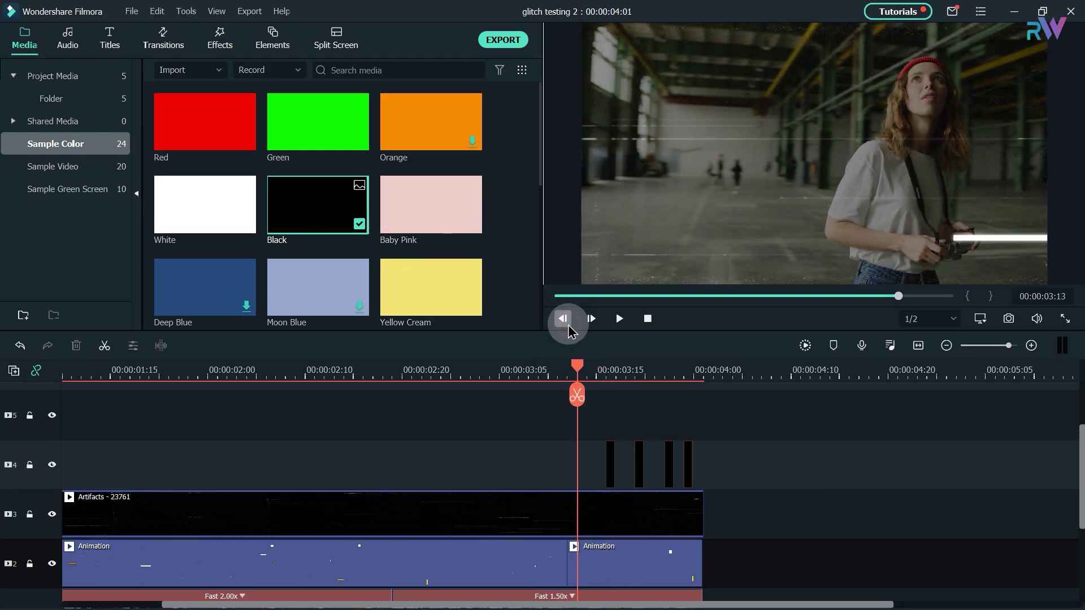
pyautogui.click(563, 319)
pyautogui.click(571, 465)
pyautogui.hotkey('ctrl', 'v')
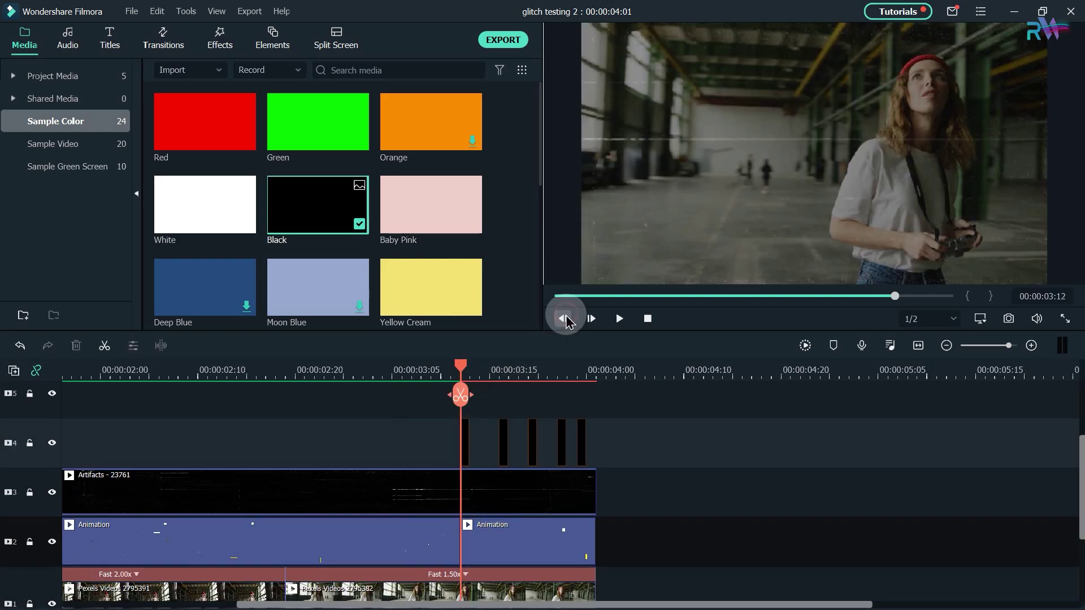
pyautogui.click(564, 319)
pyautogui.click(564, 319)
pyautogui.click(564, 319)
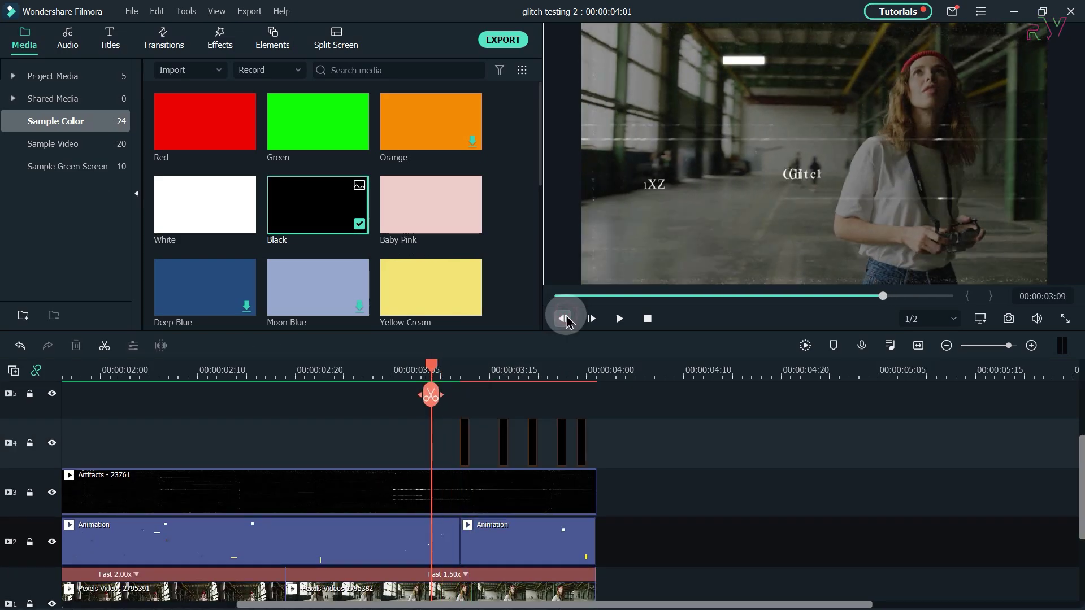
pyautogui.click(565, 319)
pyautogui.moveTo(464, 444); pyautogui.dragTo(429, 448)
pyautogui.click(636, 439)
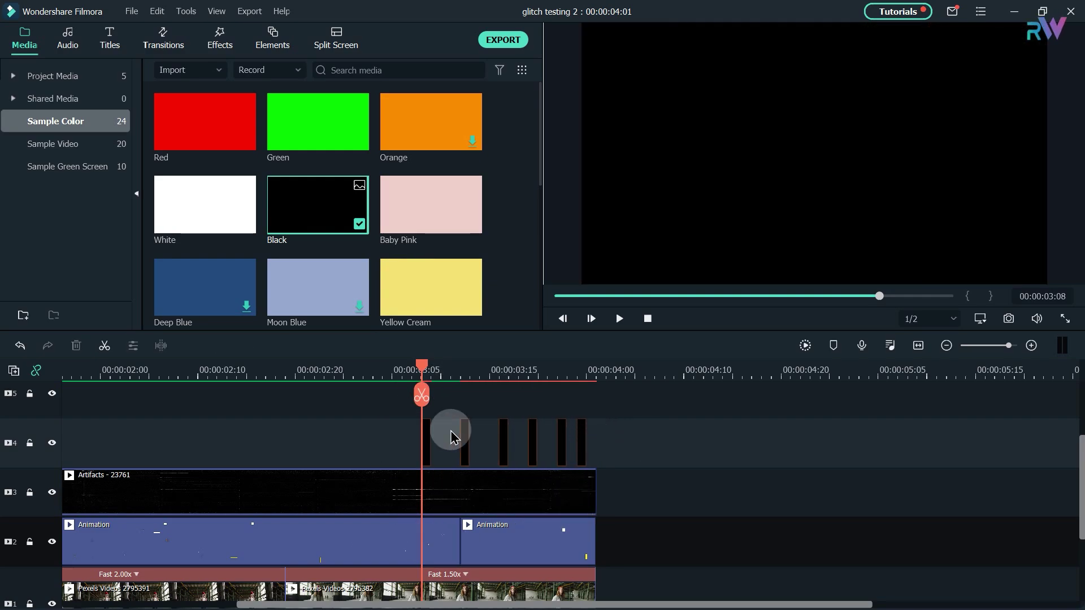
pyautogui.click(65, 75)
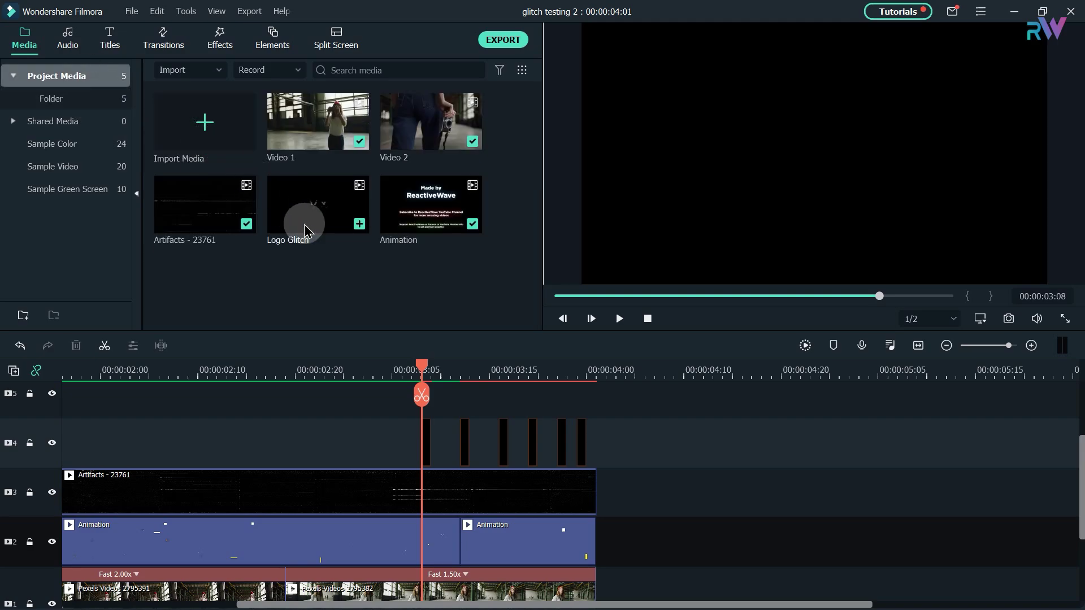
# - Put the Logo Glitch clip on track 5 above the black frames with Screen blending mode
pyautogui.moveTo(305, 230); pyautogui.dragTo(681, 452)
pyautogui.scroll(2, 553, 551)
pyautogui.doubleClick(625, 430)
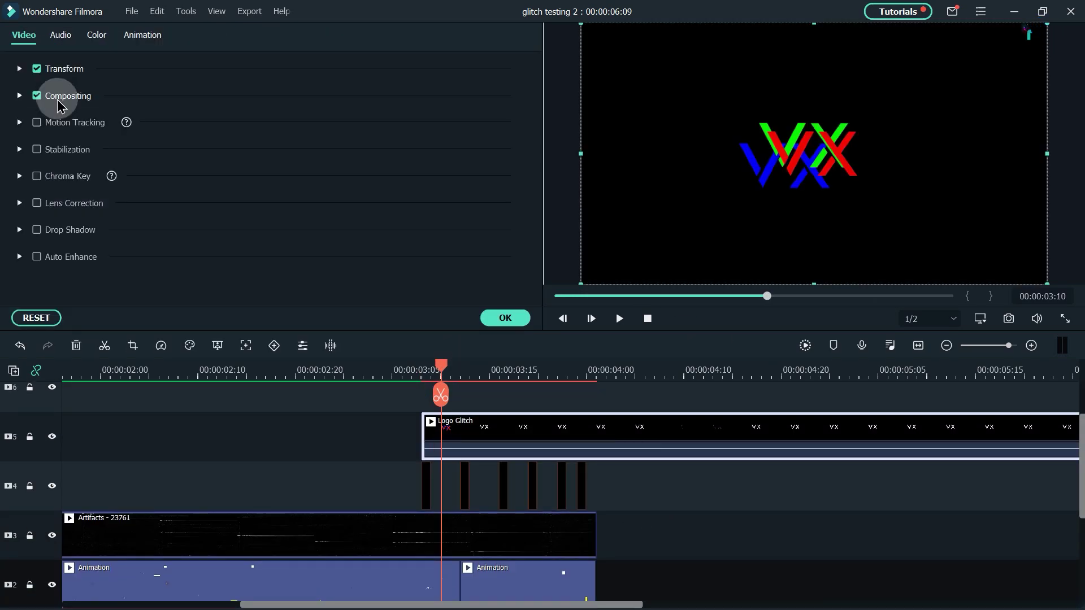
pyautogui.click(21, 96)
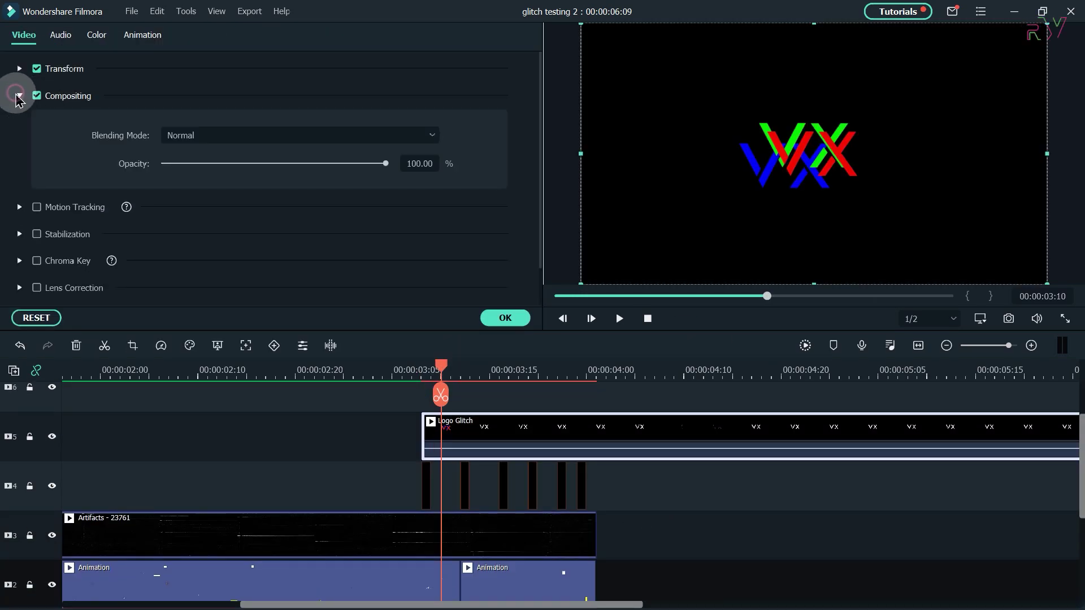
pyautogui.click(232, 139)
pyautogui.click(212, 302)
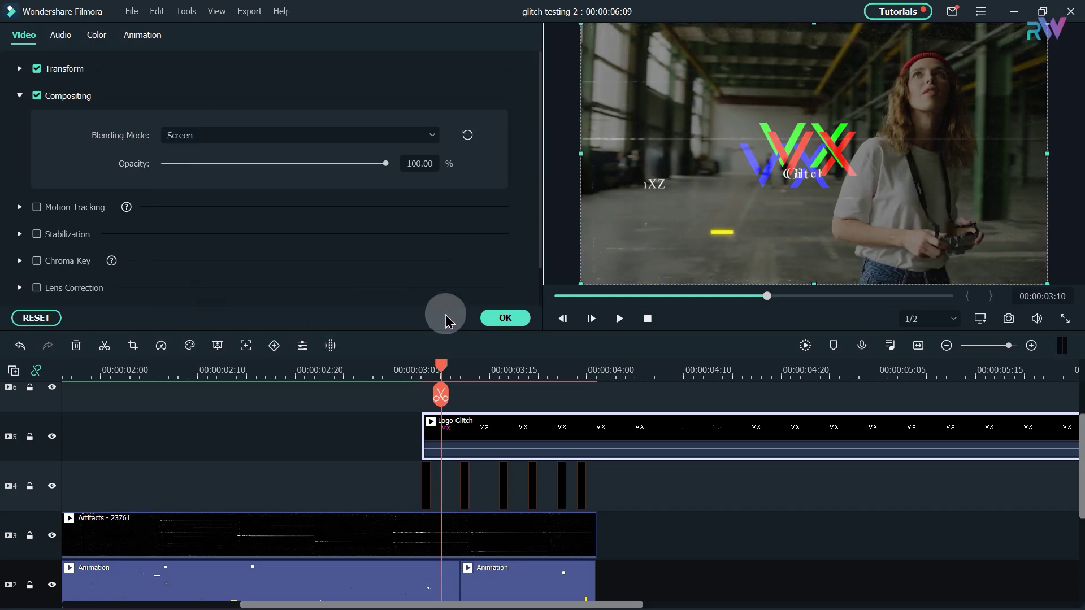
pyautogui.click(505, 318)
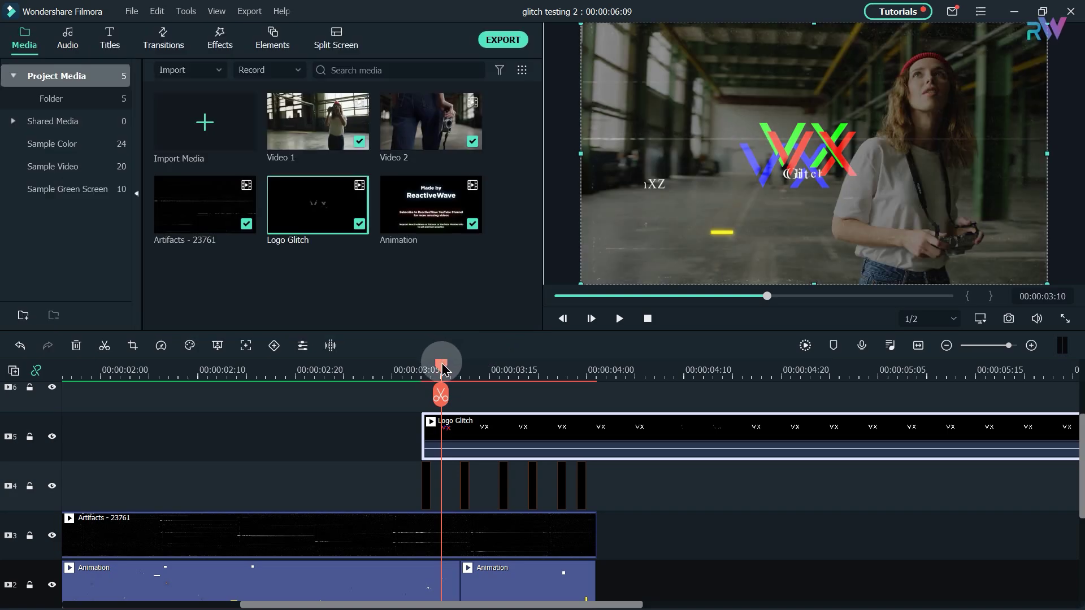
# - Zoom the timeline to fit the whole project and play the intro from the start
pyautogui.moveTo(443, 368); pyautogui.dragTo(538, 368)
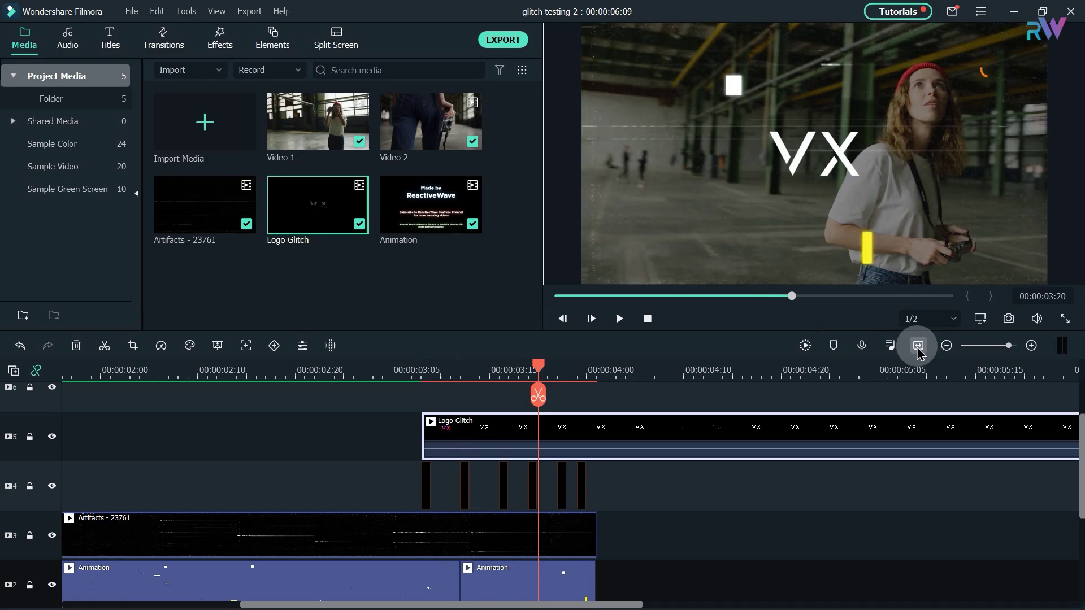
pyautogui.click(918, 346)
pyautogui.click(560, 295)
pyautogui.click(620, 318)
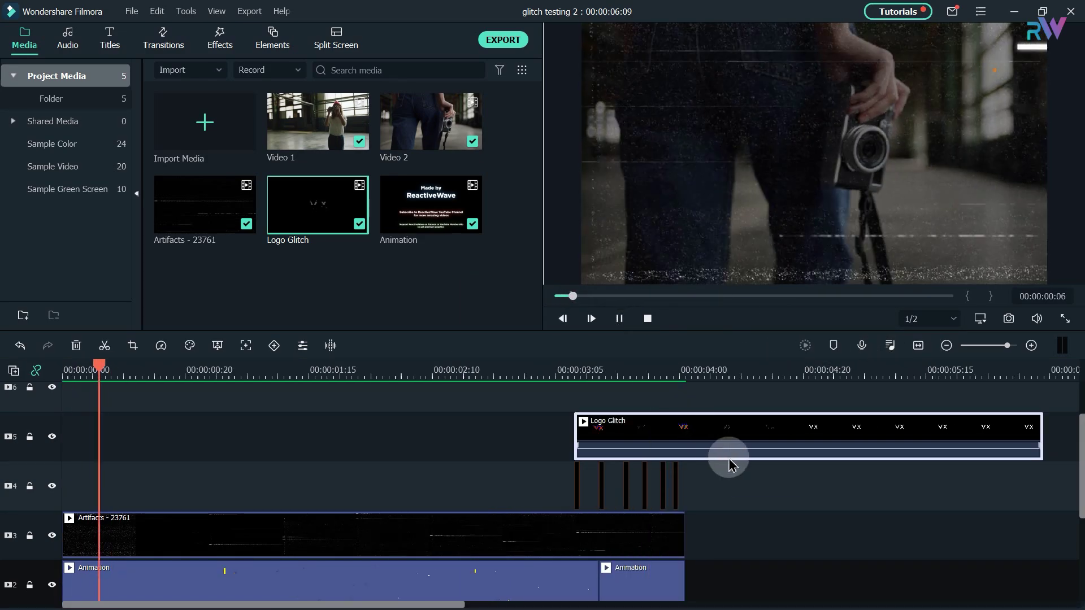